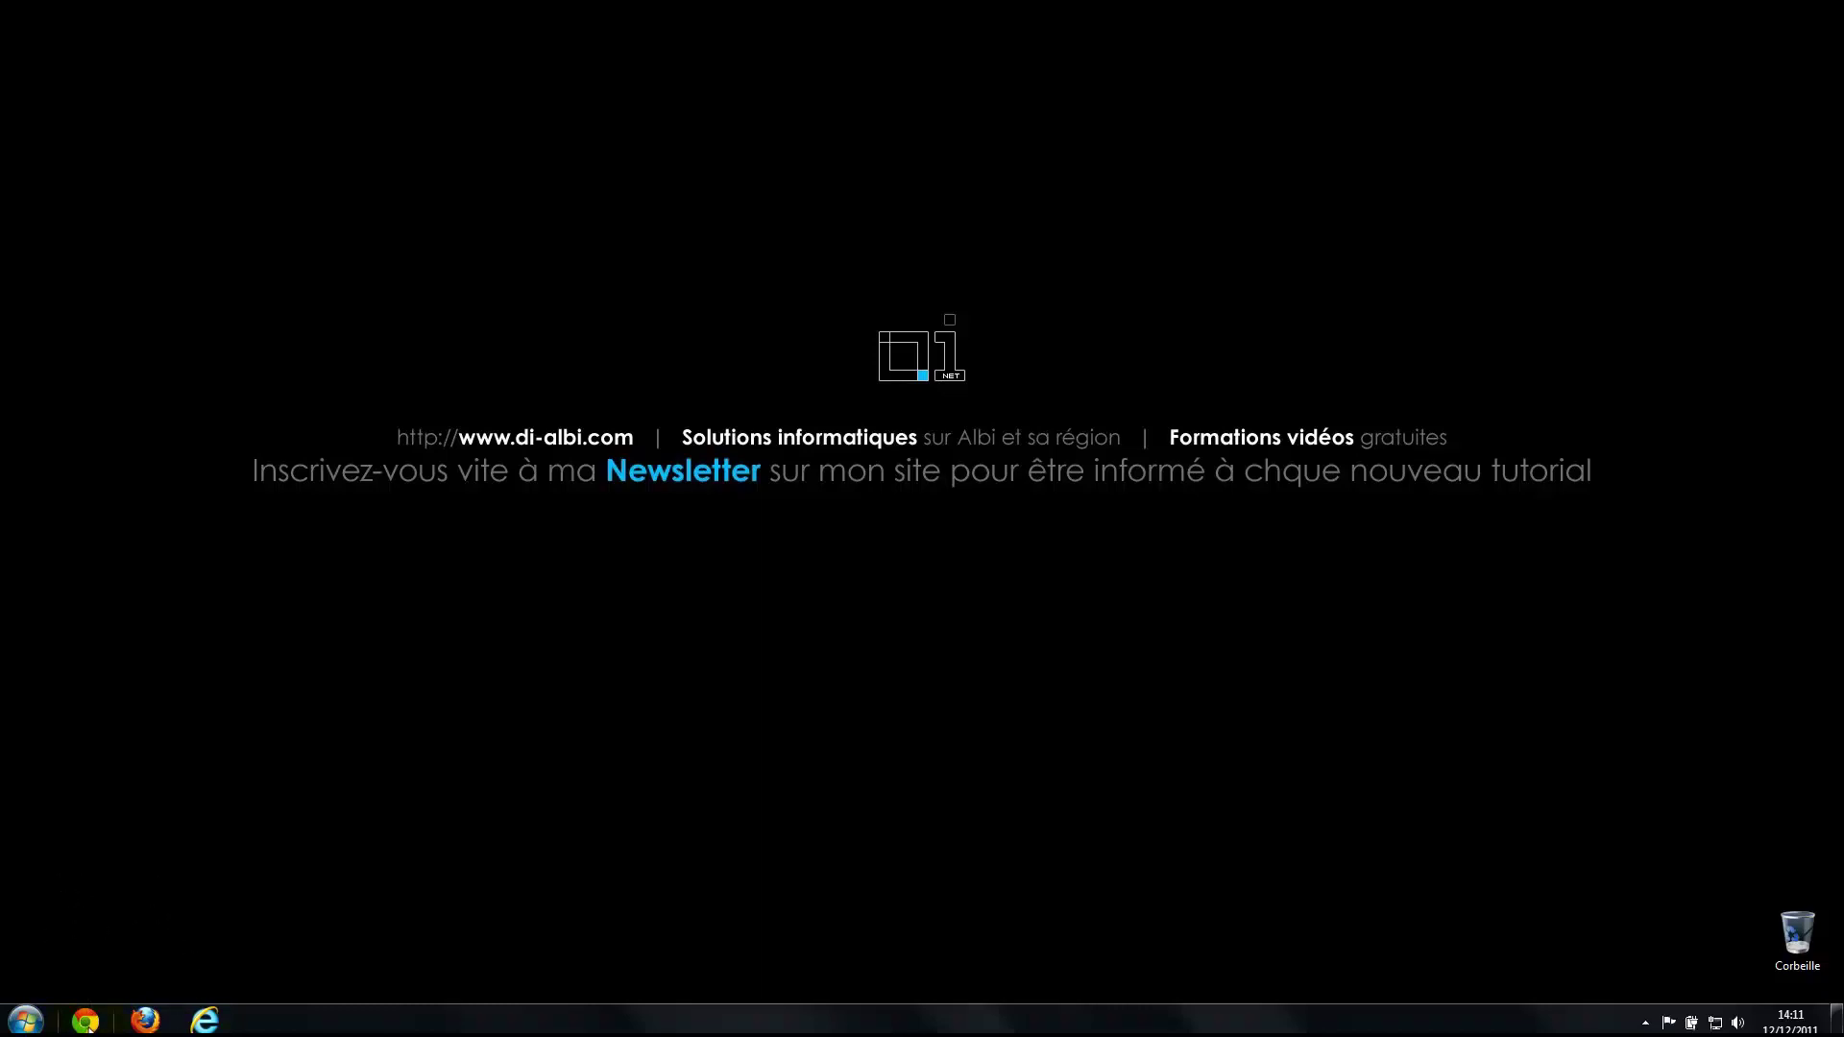
# Open Google Chrome and display its basic options page.
pyautogui.click(23, 1024)
pyautogui.click(23, 1024)
pyautogui.click(88, 1024)
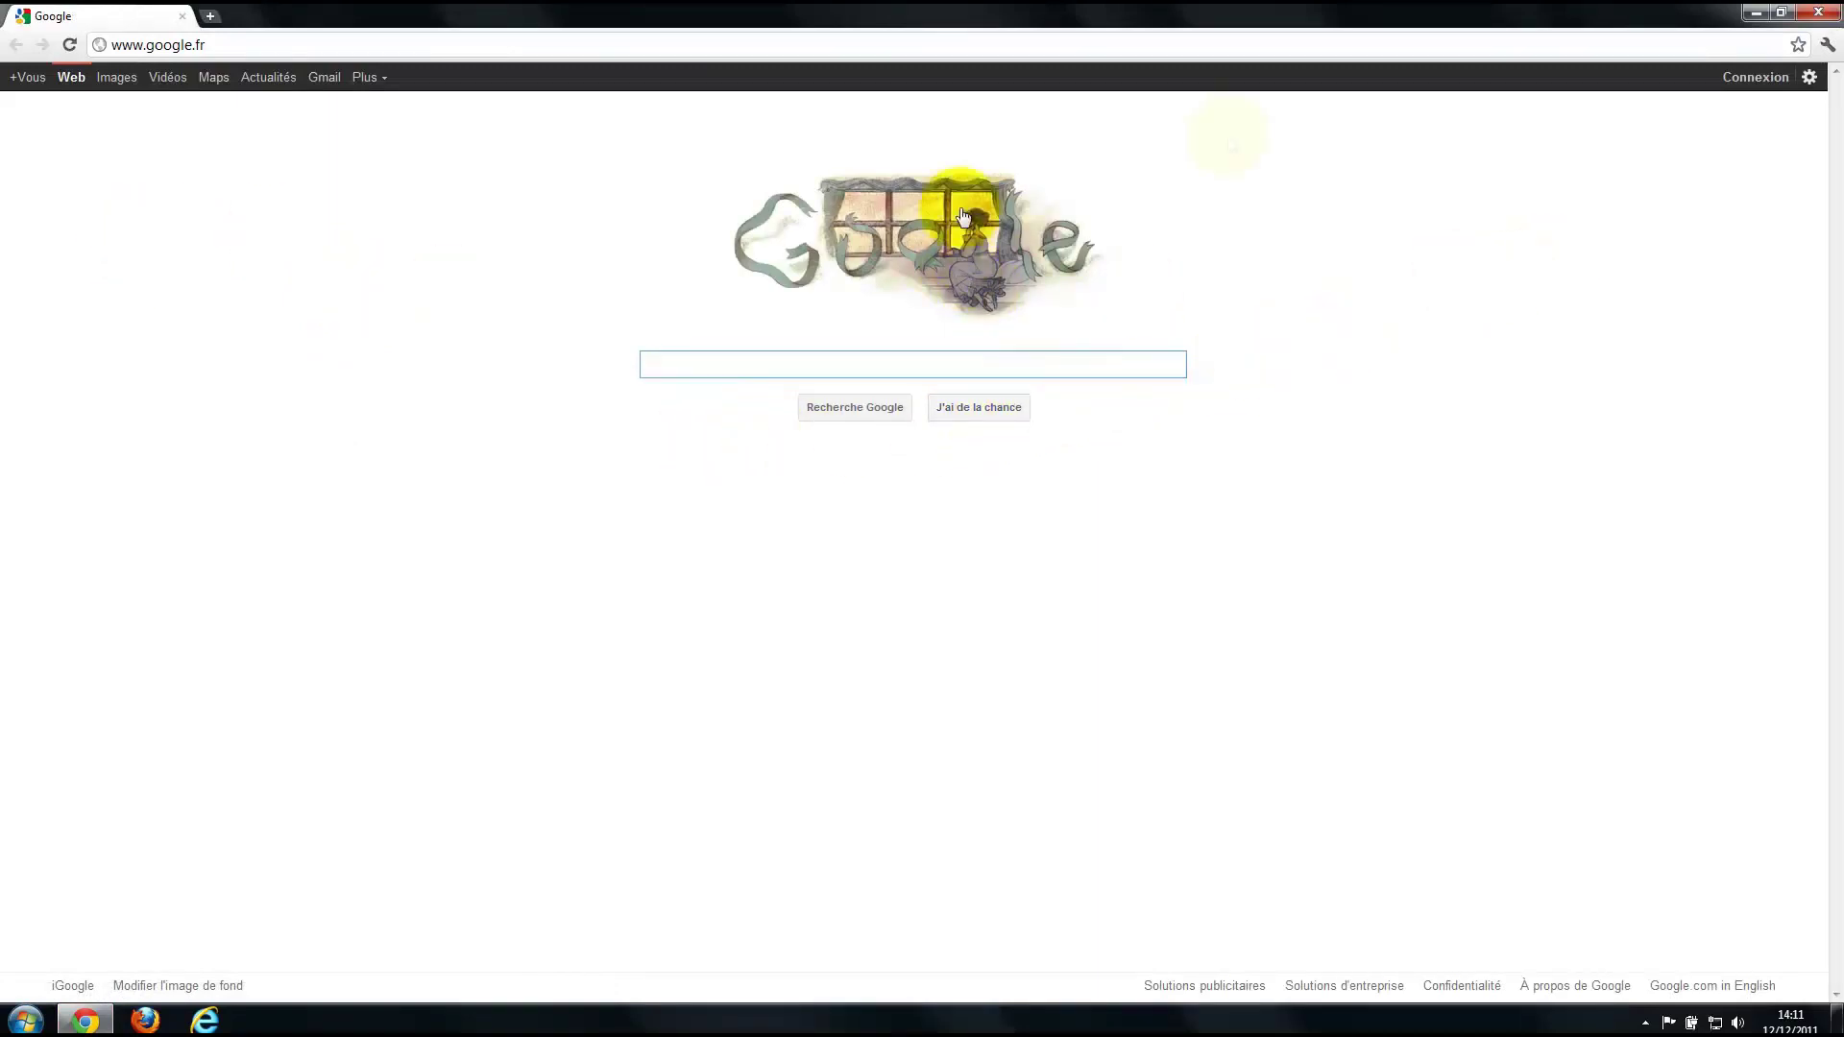
pyautogui.click(1827, 46)
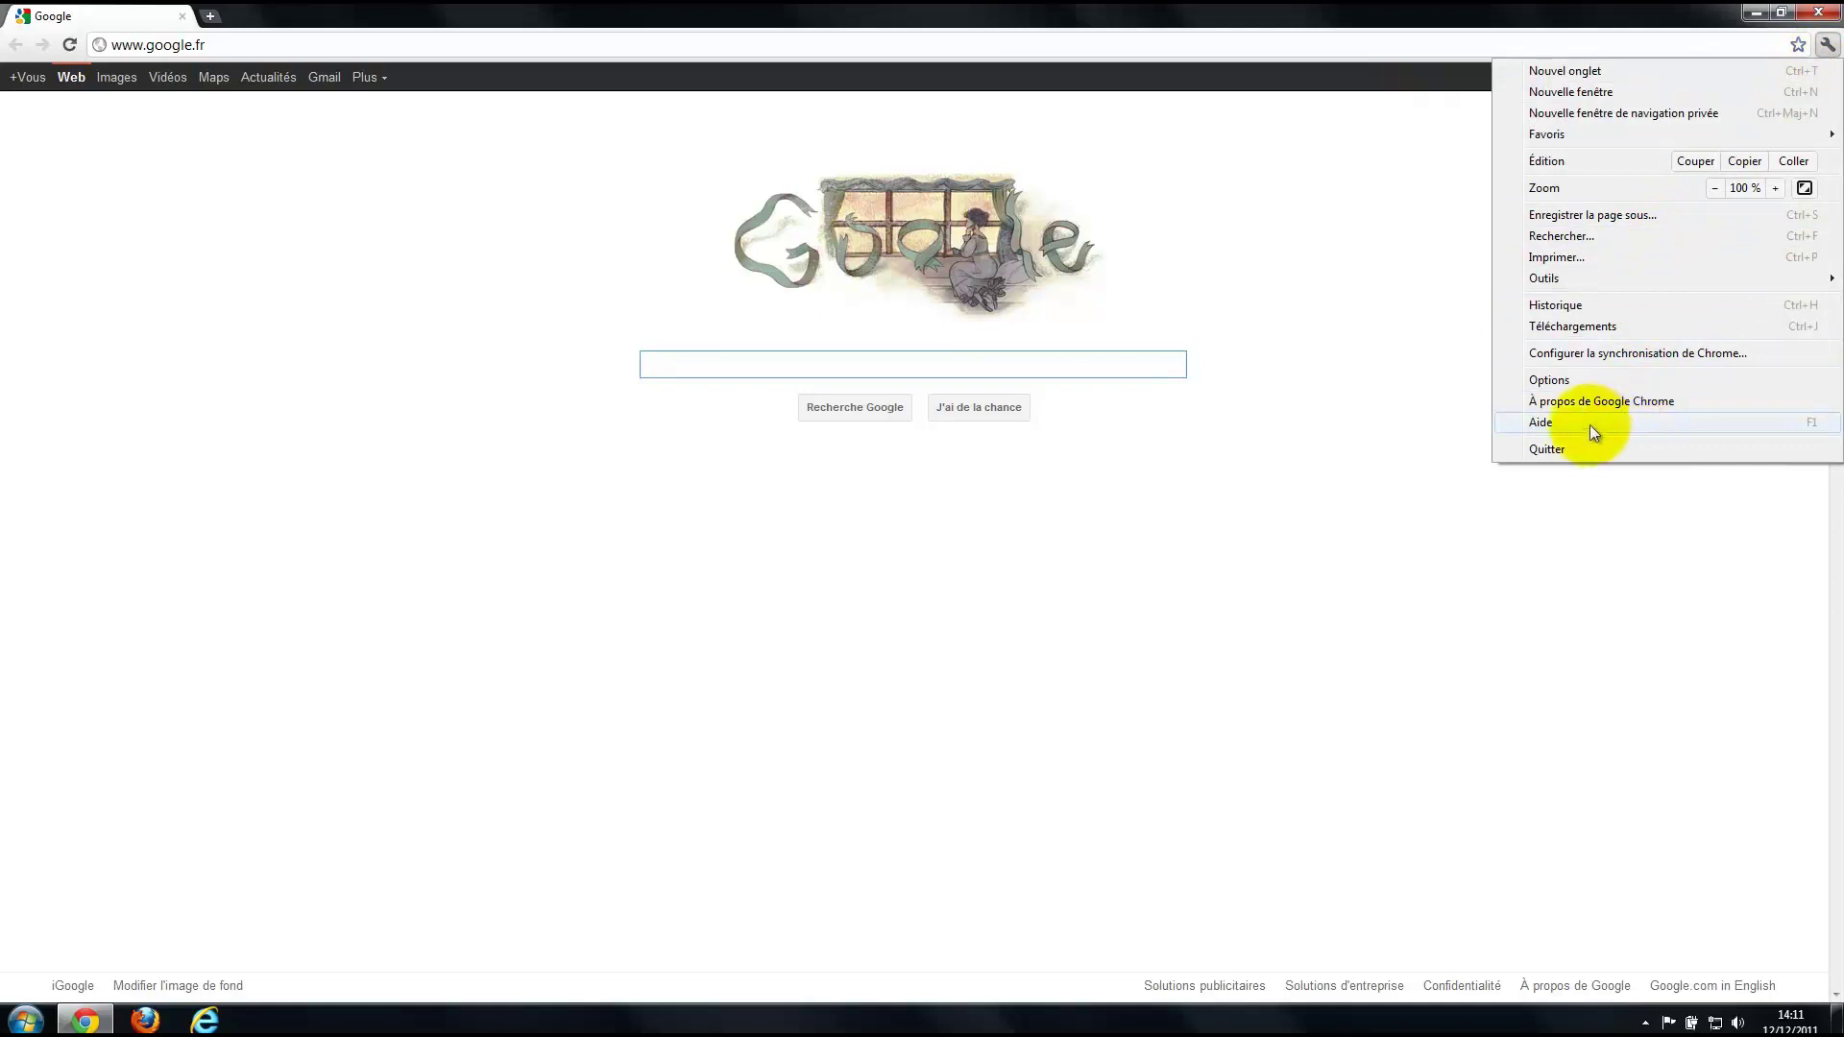
pyautogui.click(1547, 383)
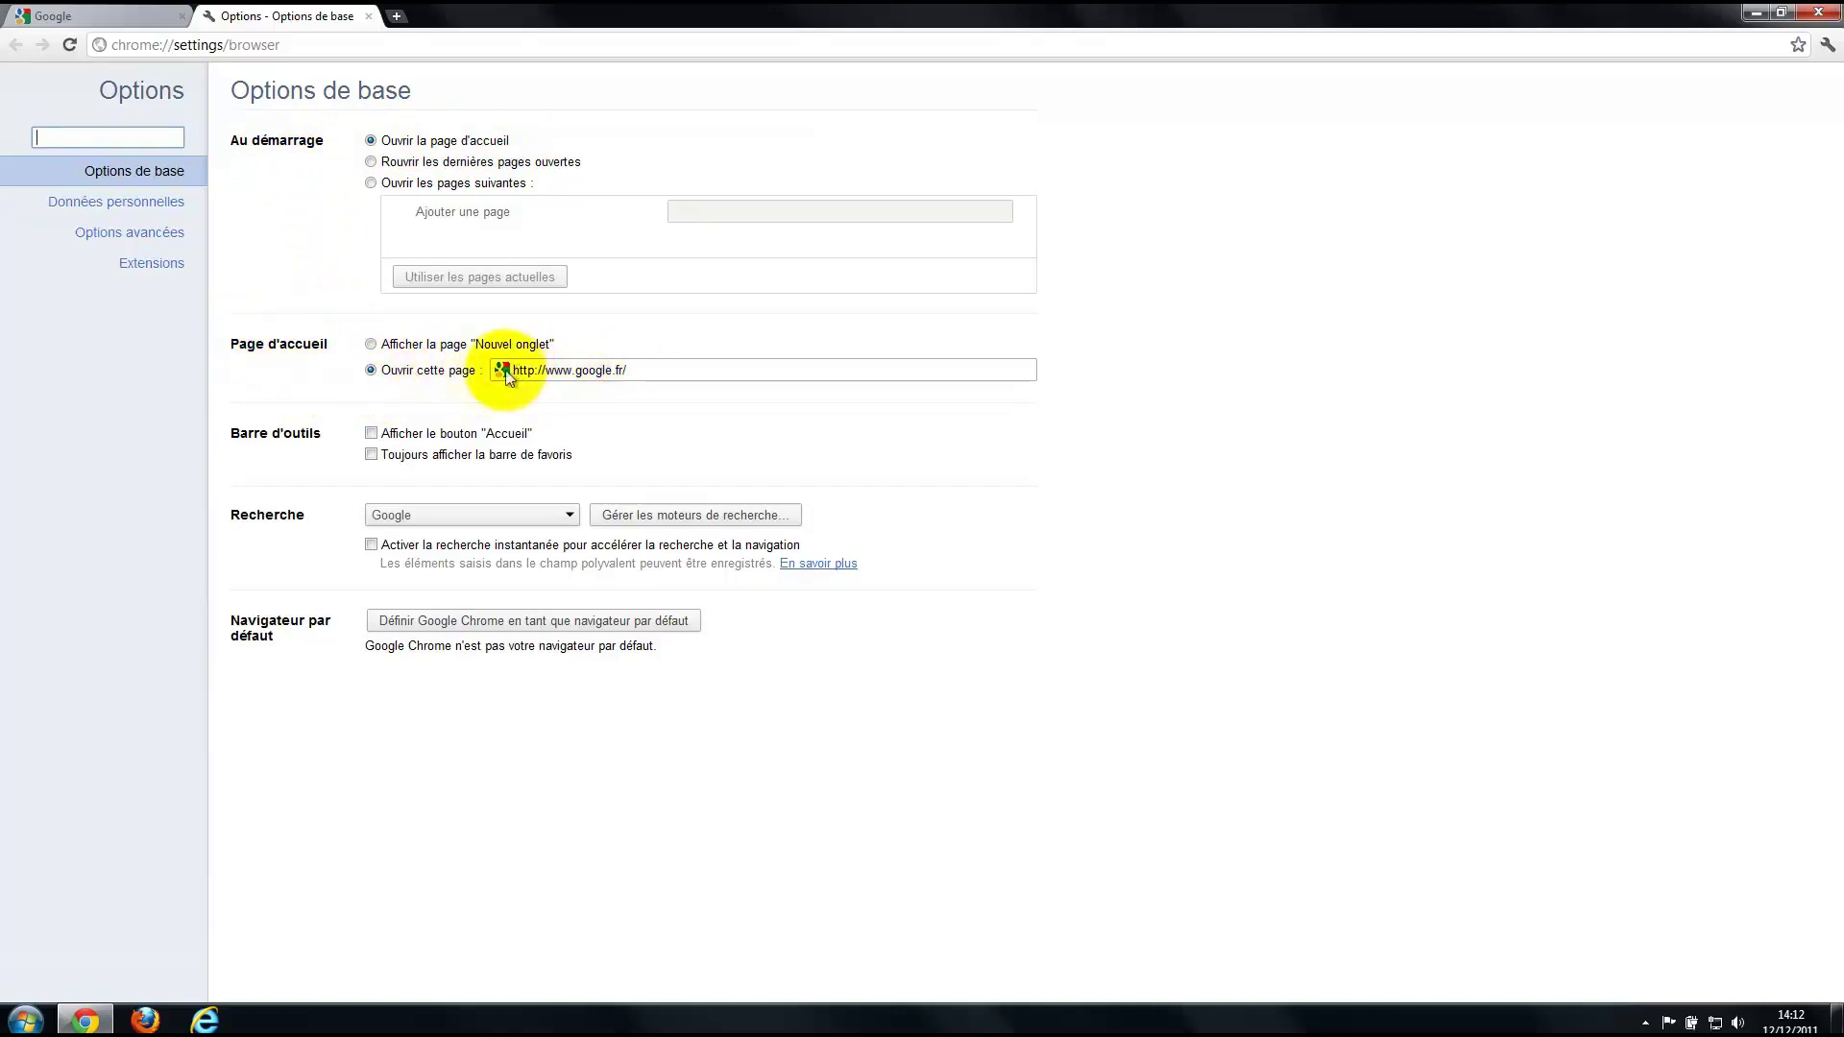
pyautogui.moveTo(574, 370); pyautogui.dragTo(704, 372)
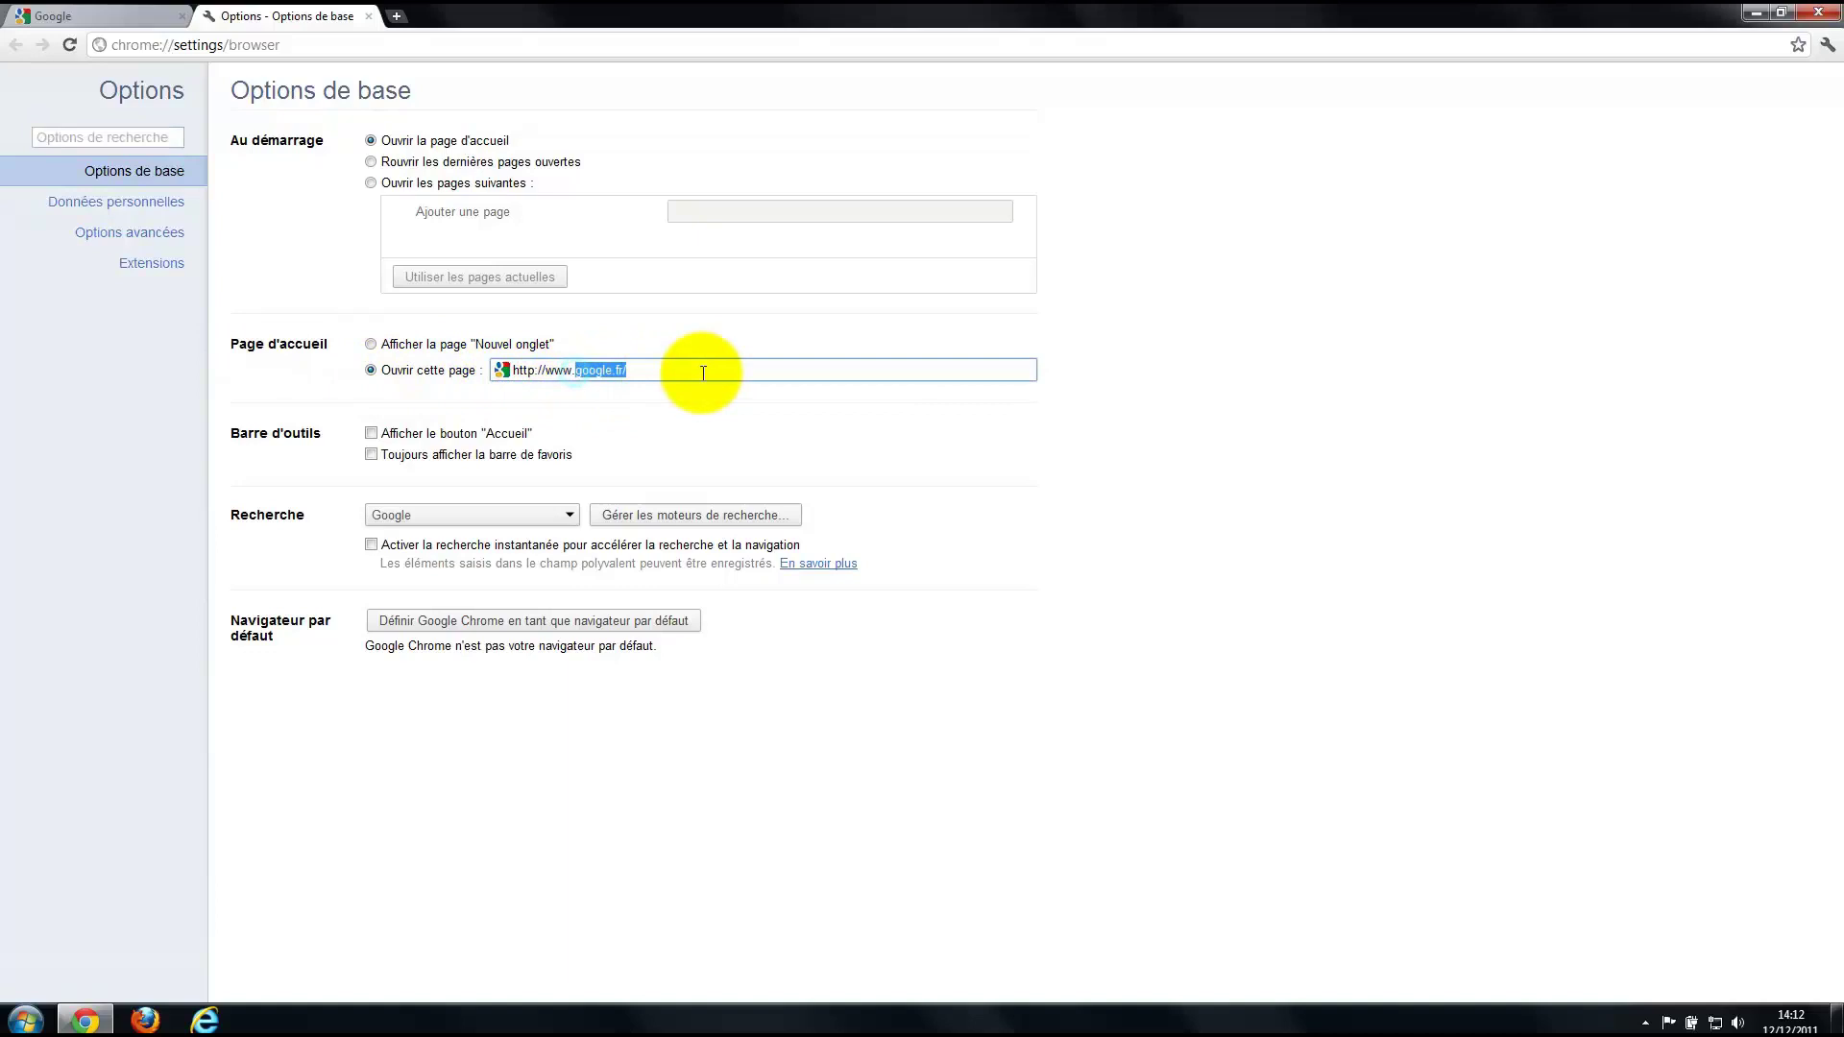
pyautogui.write('free.fr')
pyautogui.press('BackSpace')
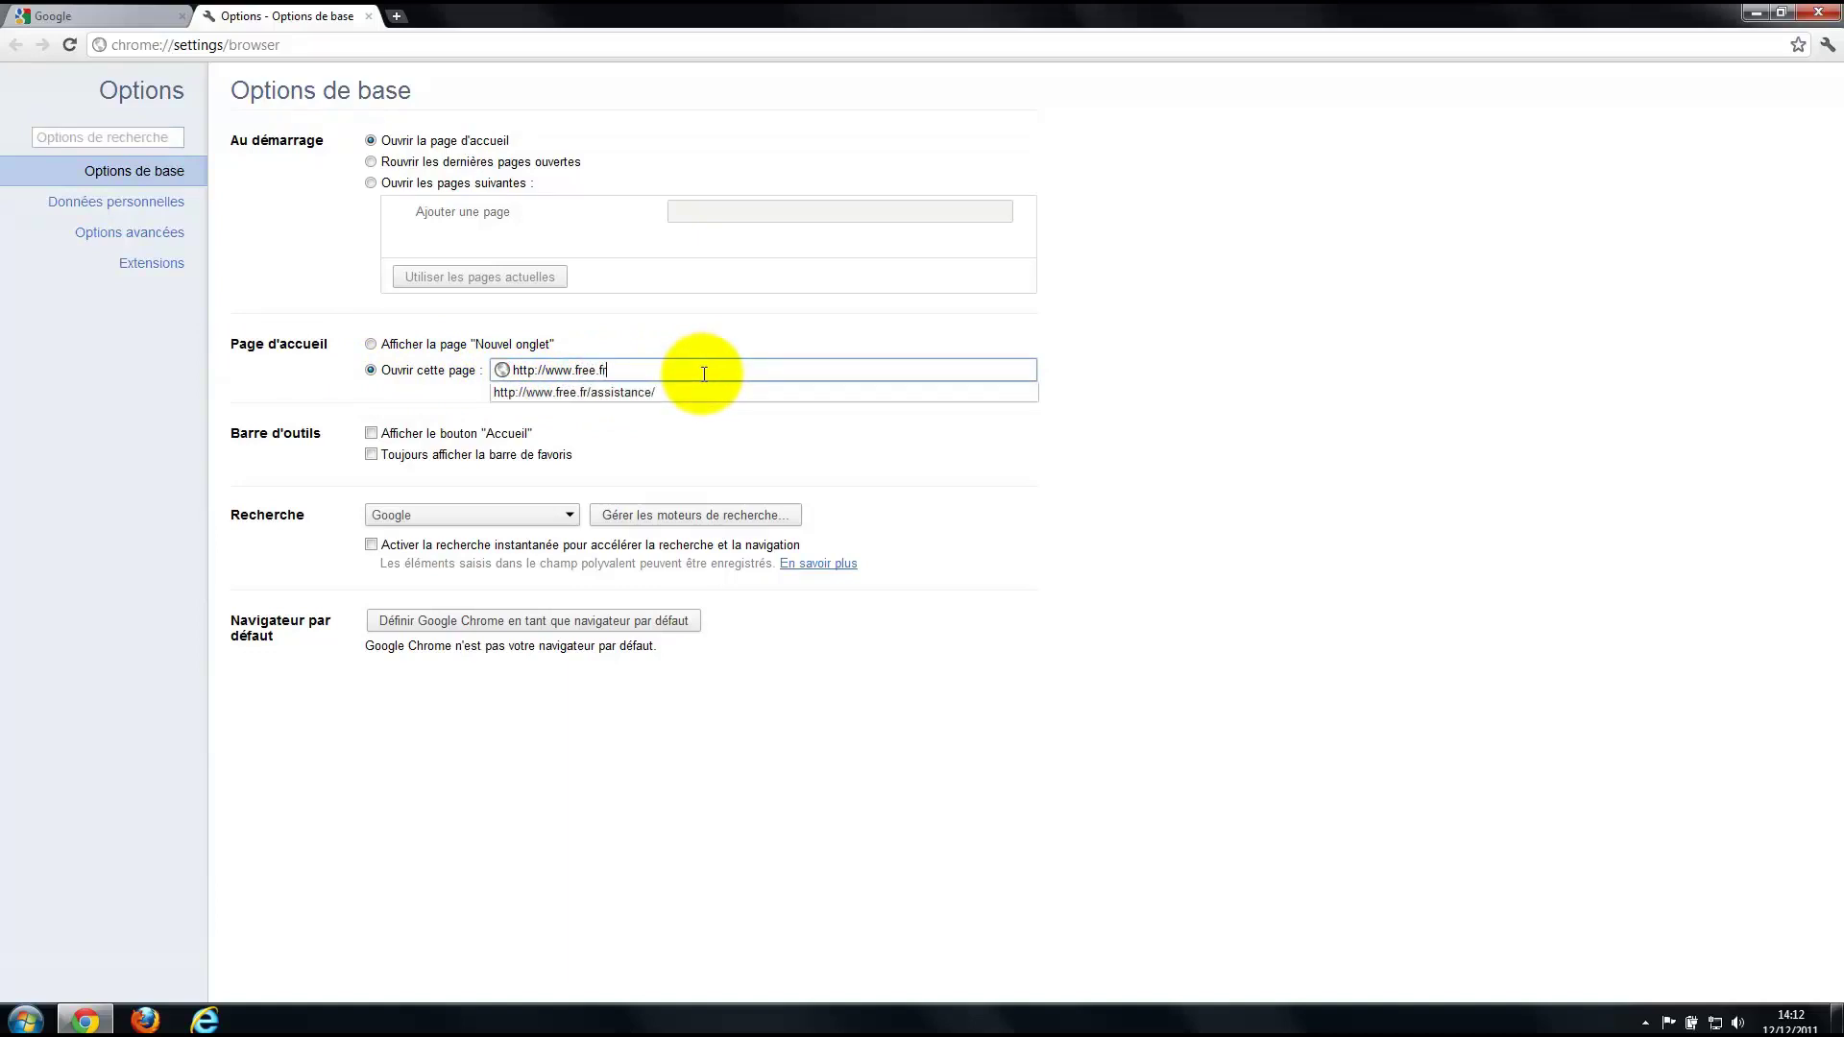
pyautogui.click(741, 284)
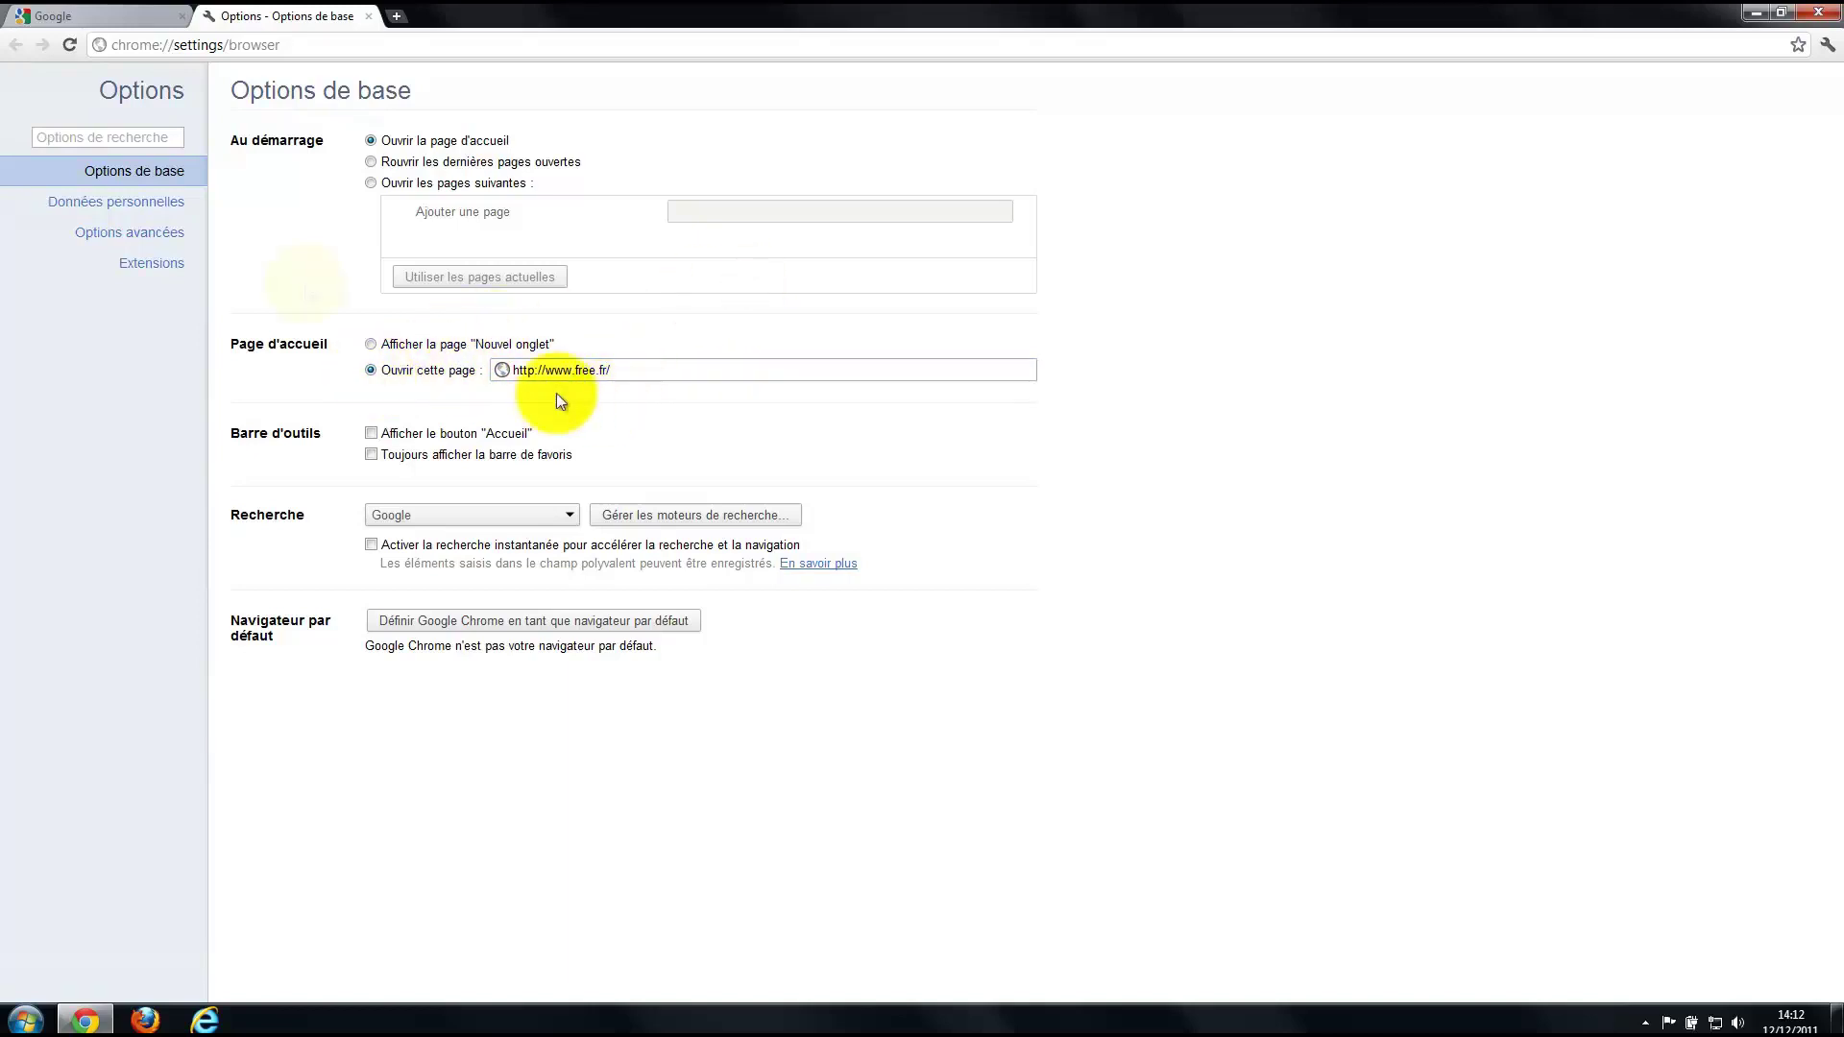
# Close the options page and restart Chrome to check which home page loads at startup.
pyautogui.click(369, 15)
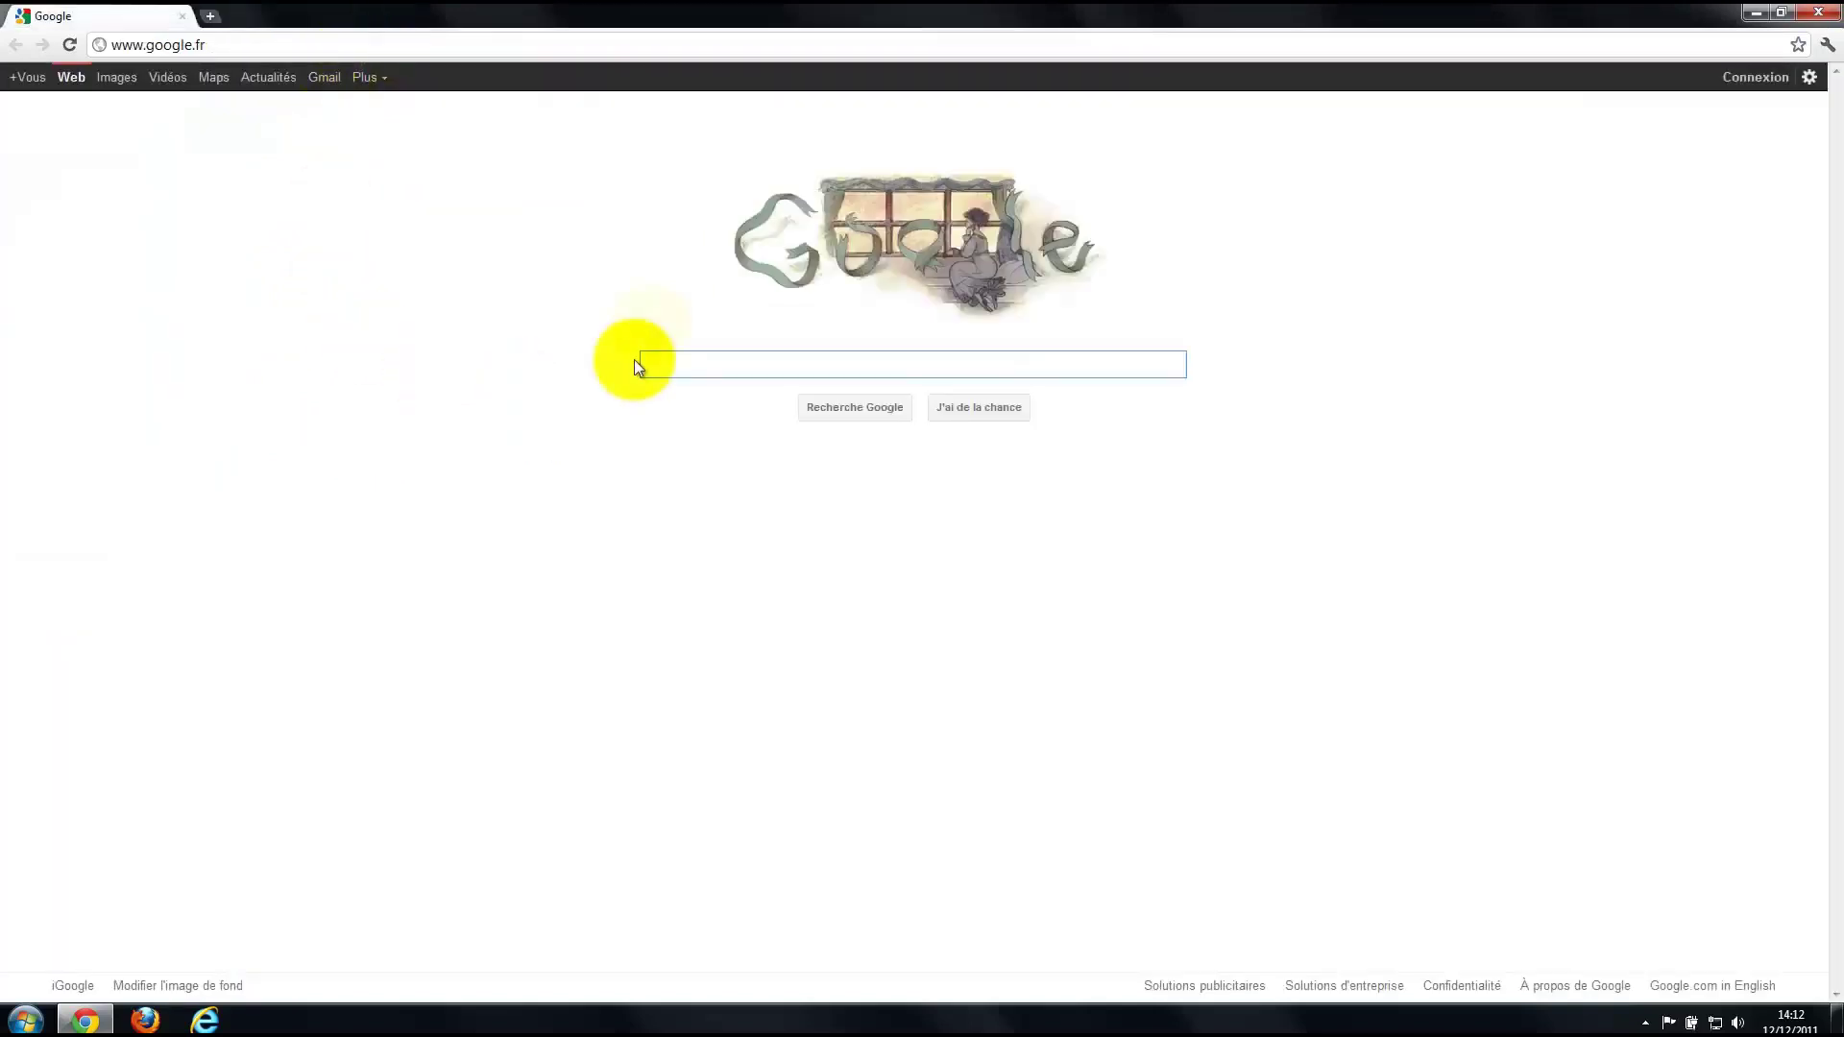
pyautogui.click(1818, 11)
pyautogui.click(85, 1021)
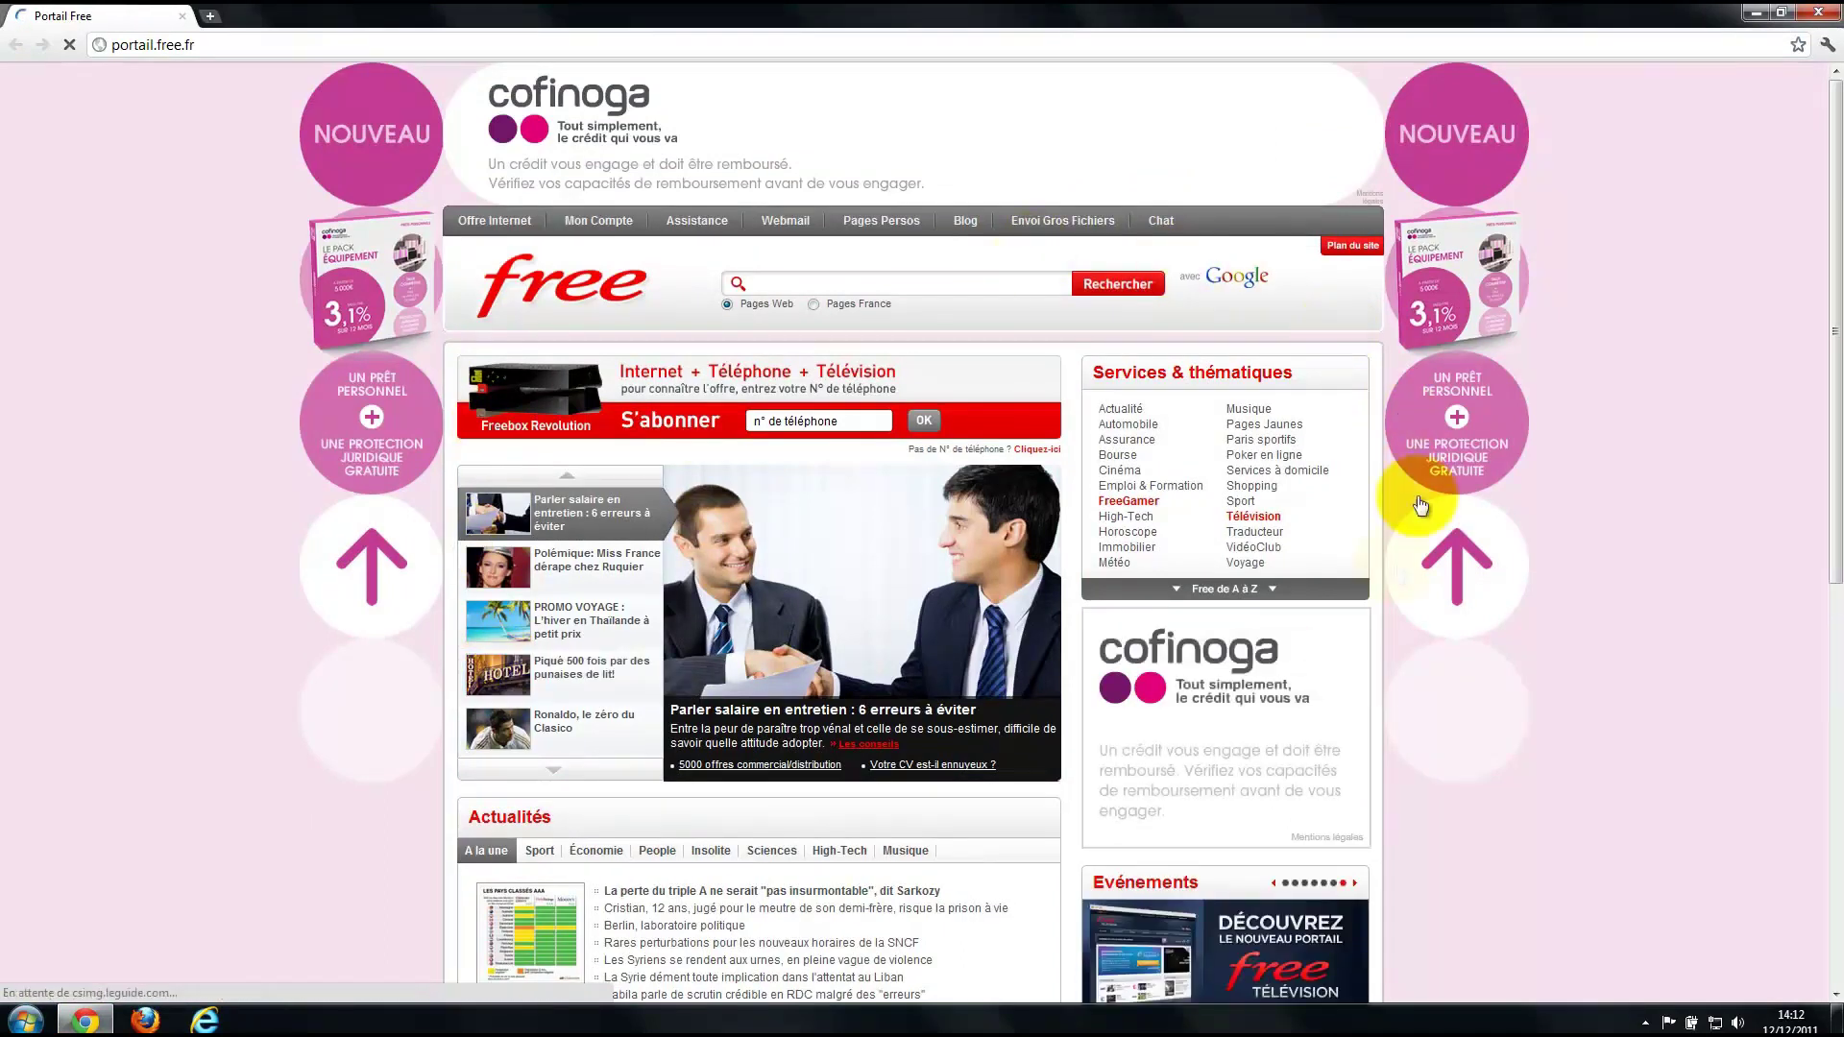
pyautogui.click(1828, 45)
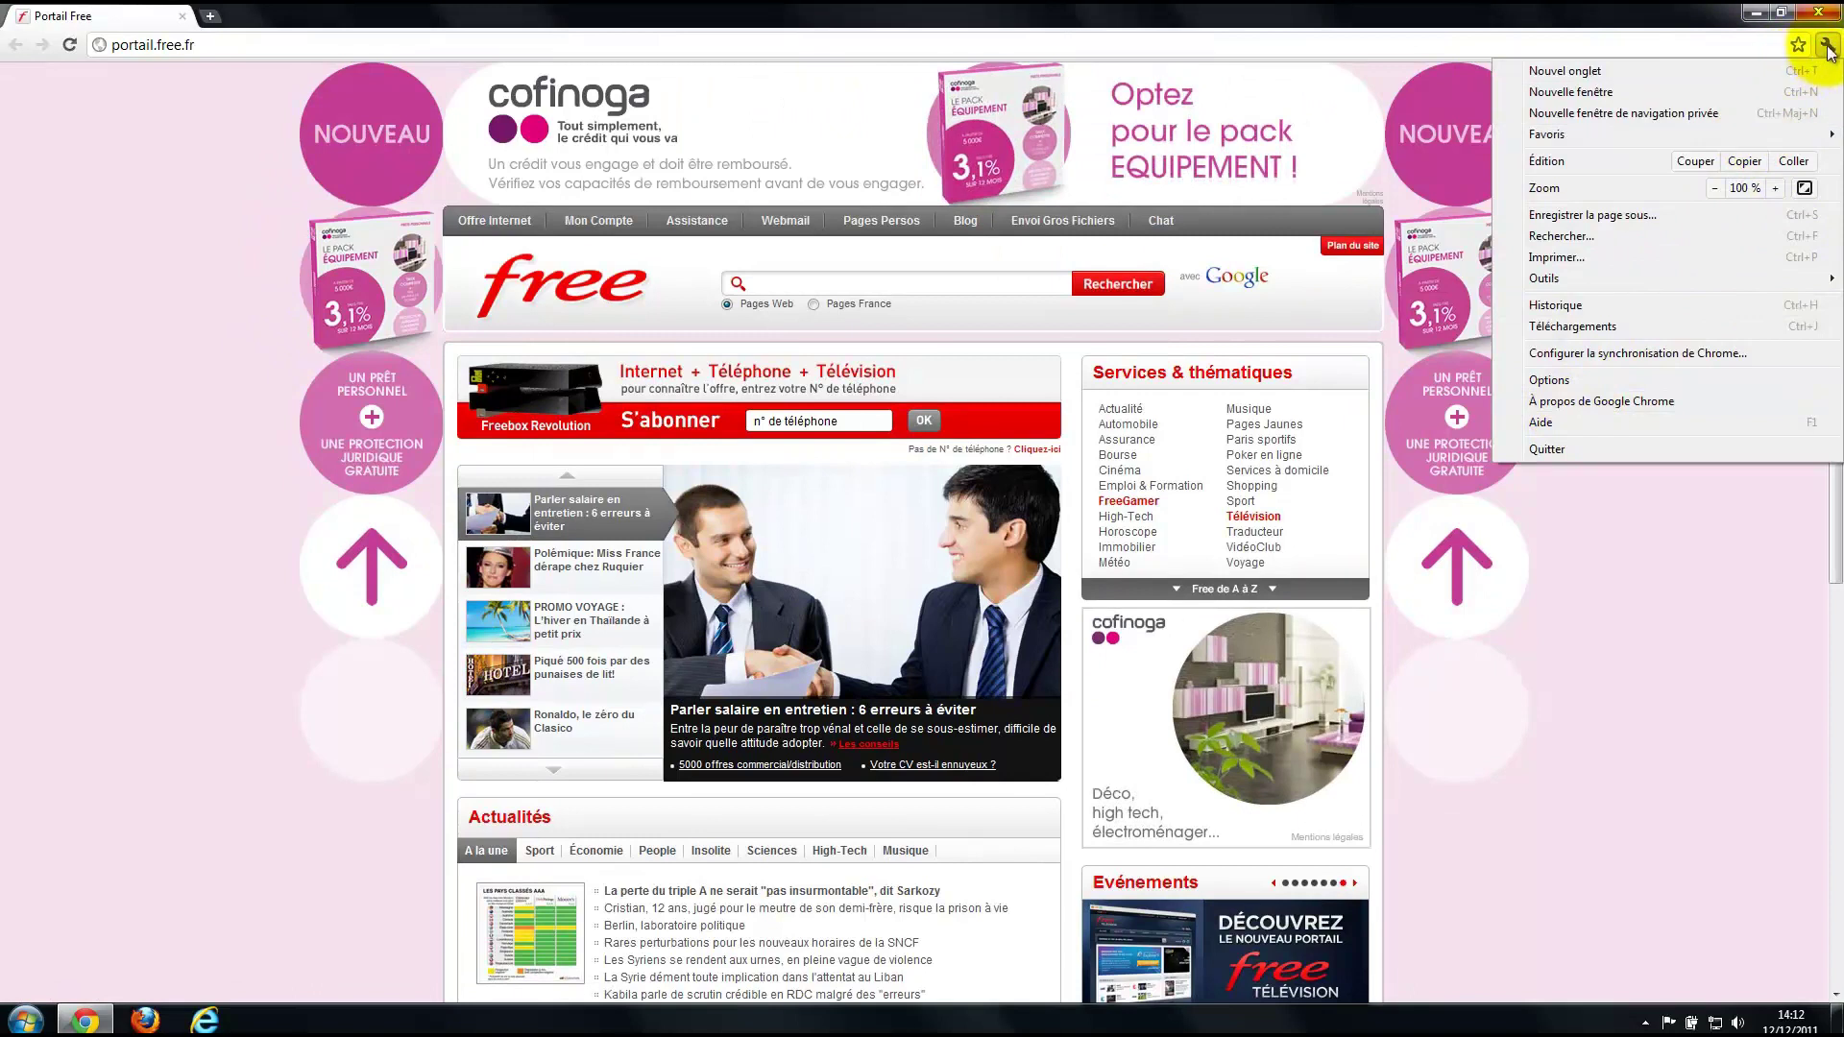
pyautogui.click(1544, 380)
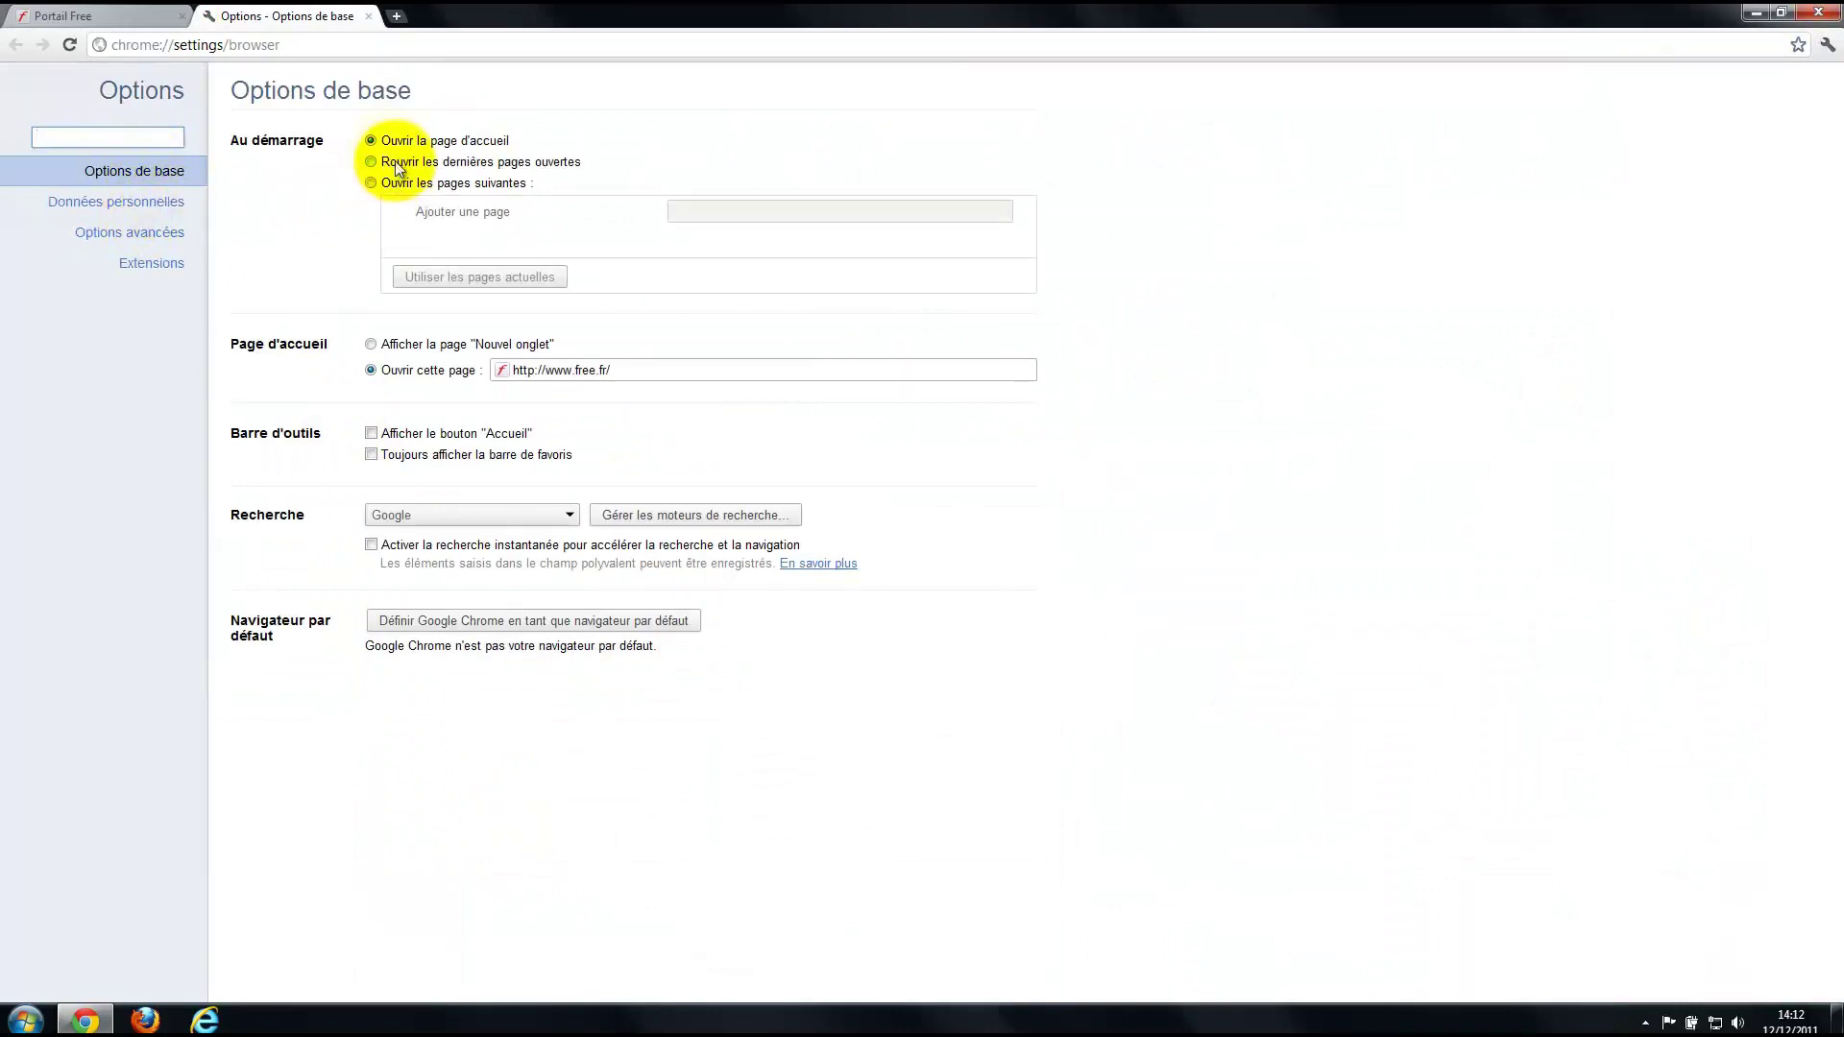
pyautogui.moveTo(574, 371); pyautogui.dragTo(693, 379)
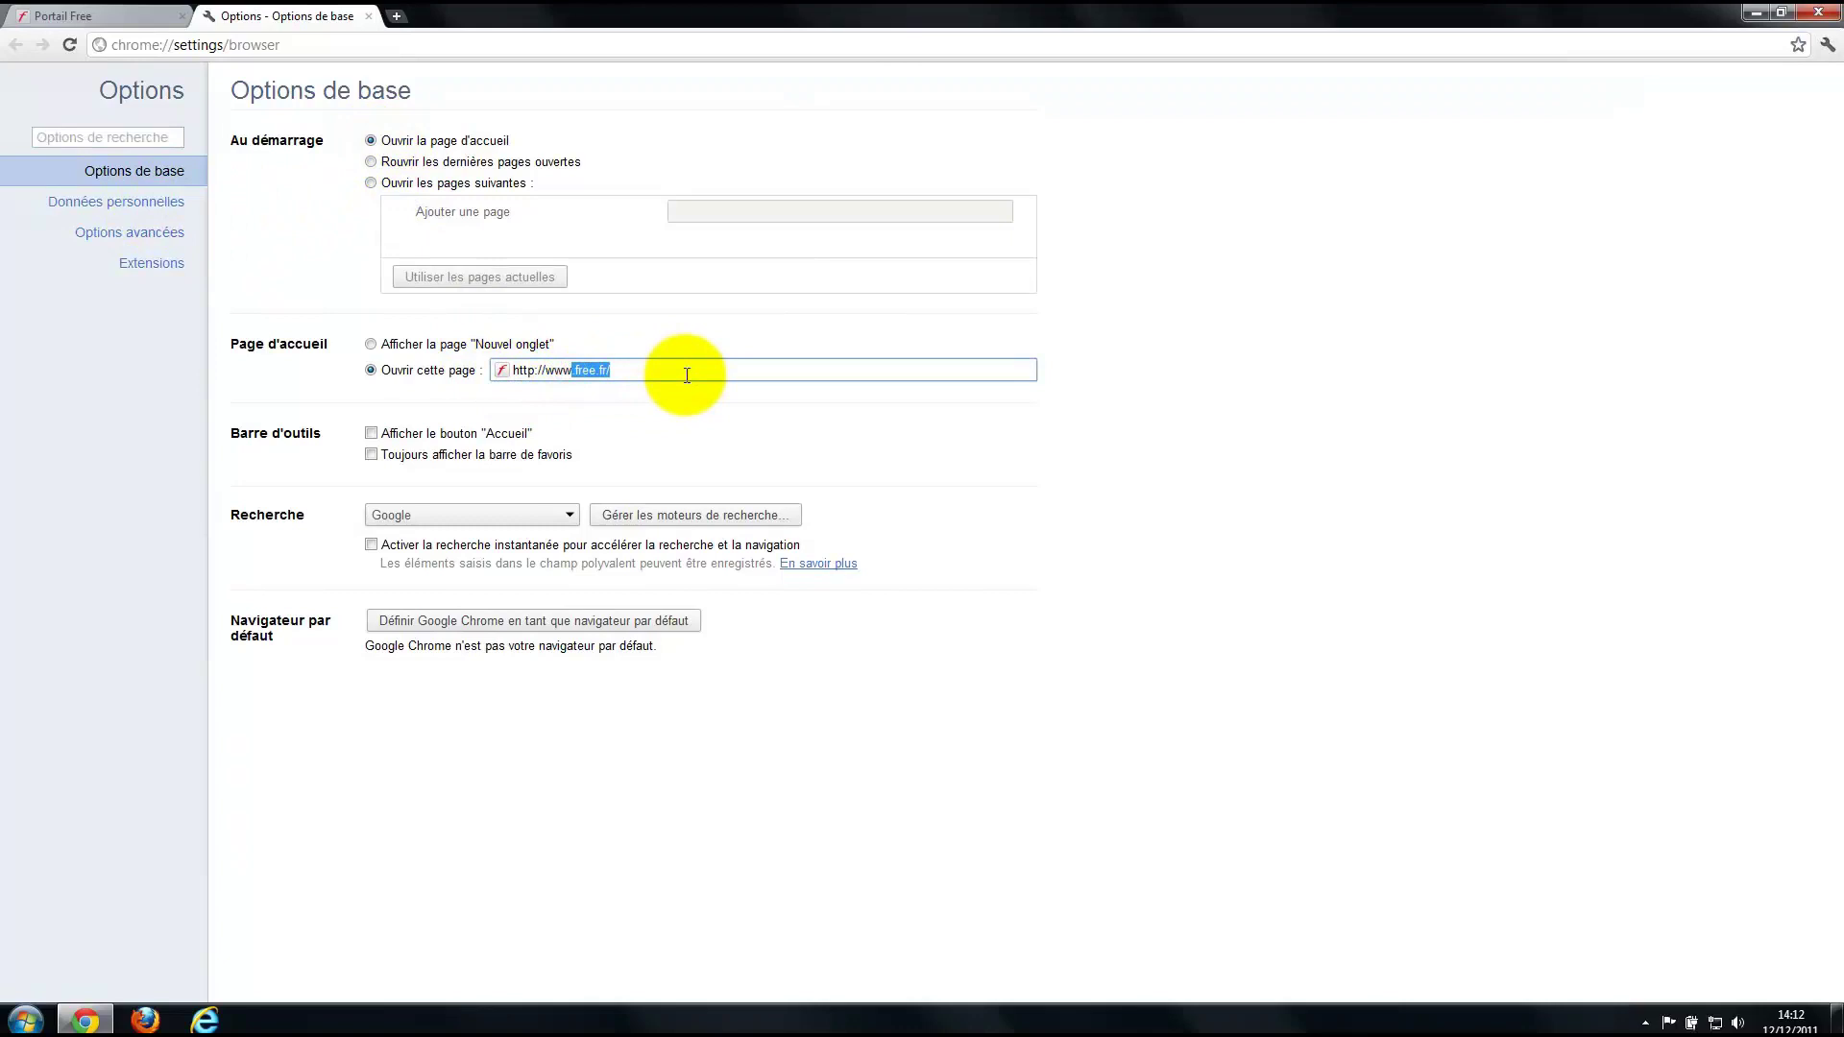
pyautogui.write('.google.fr')
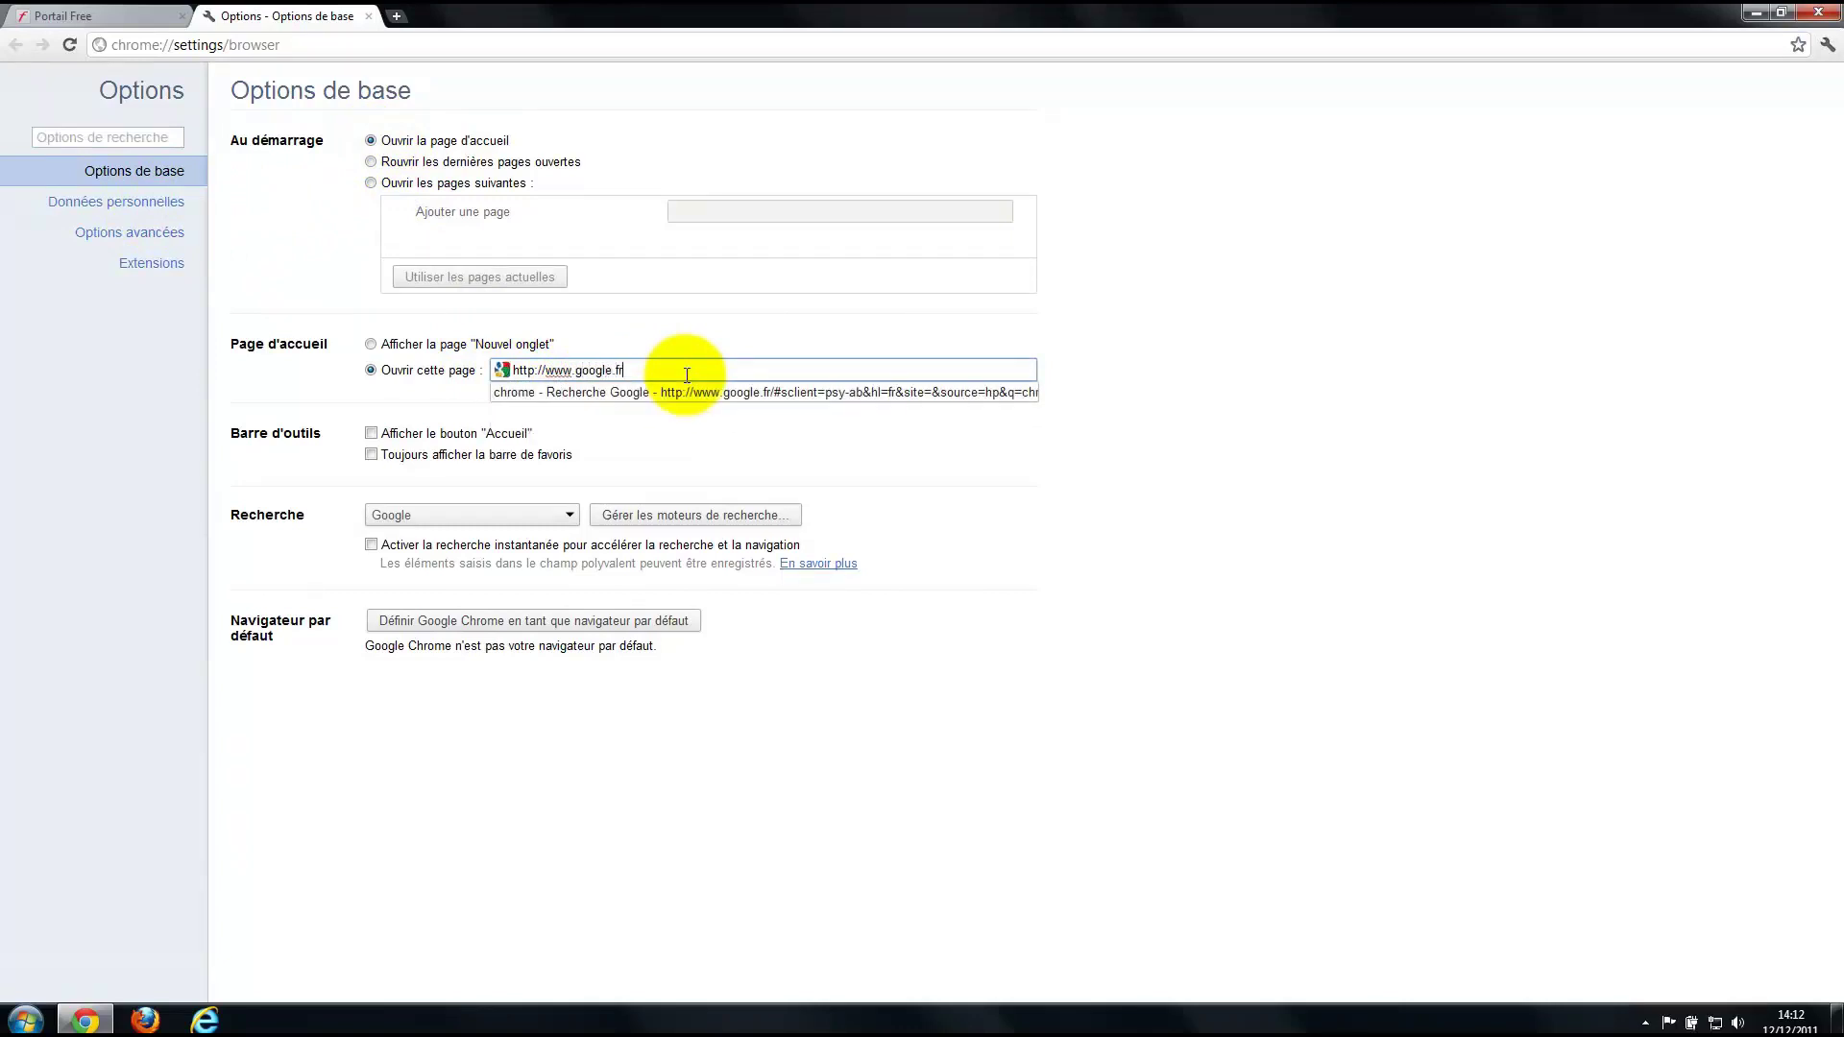
pyautogui.click(660, 281)
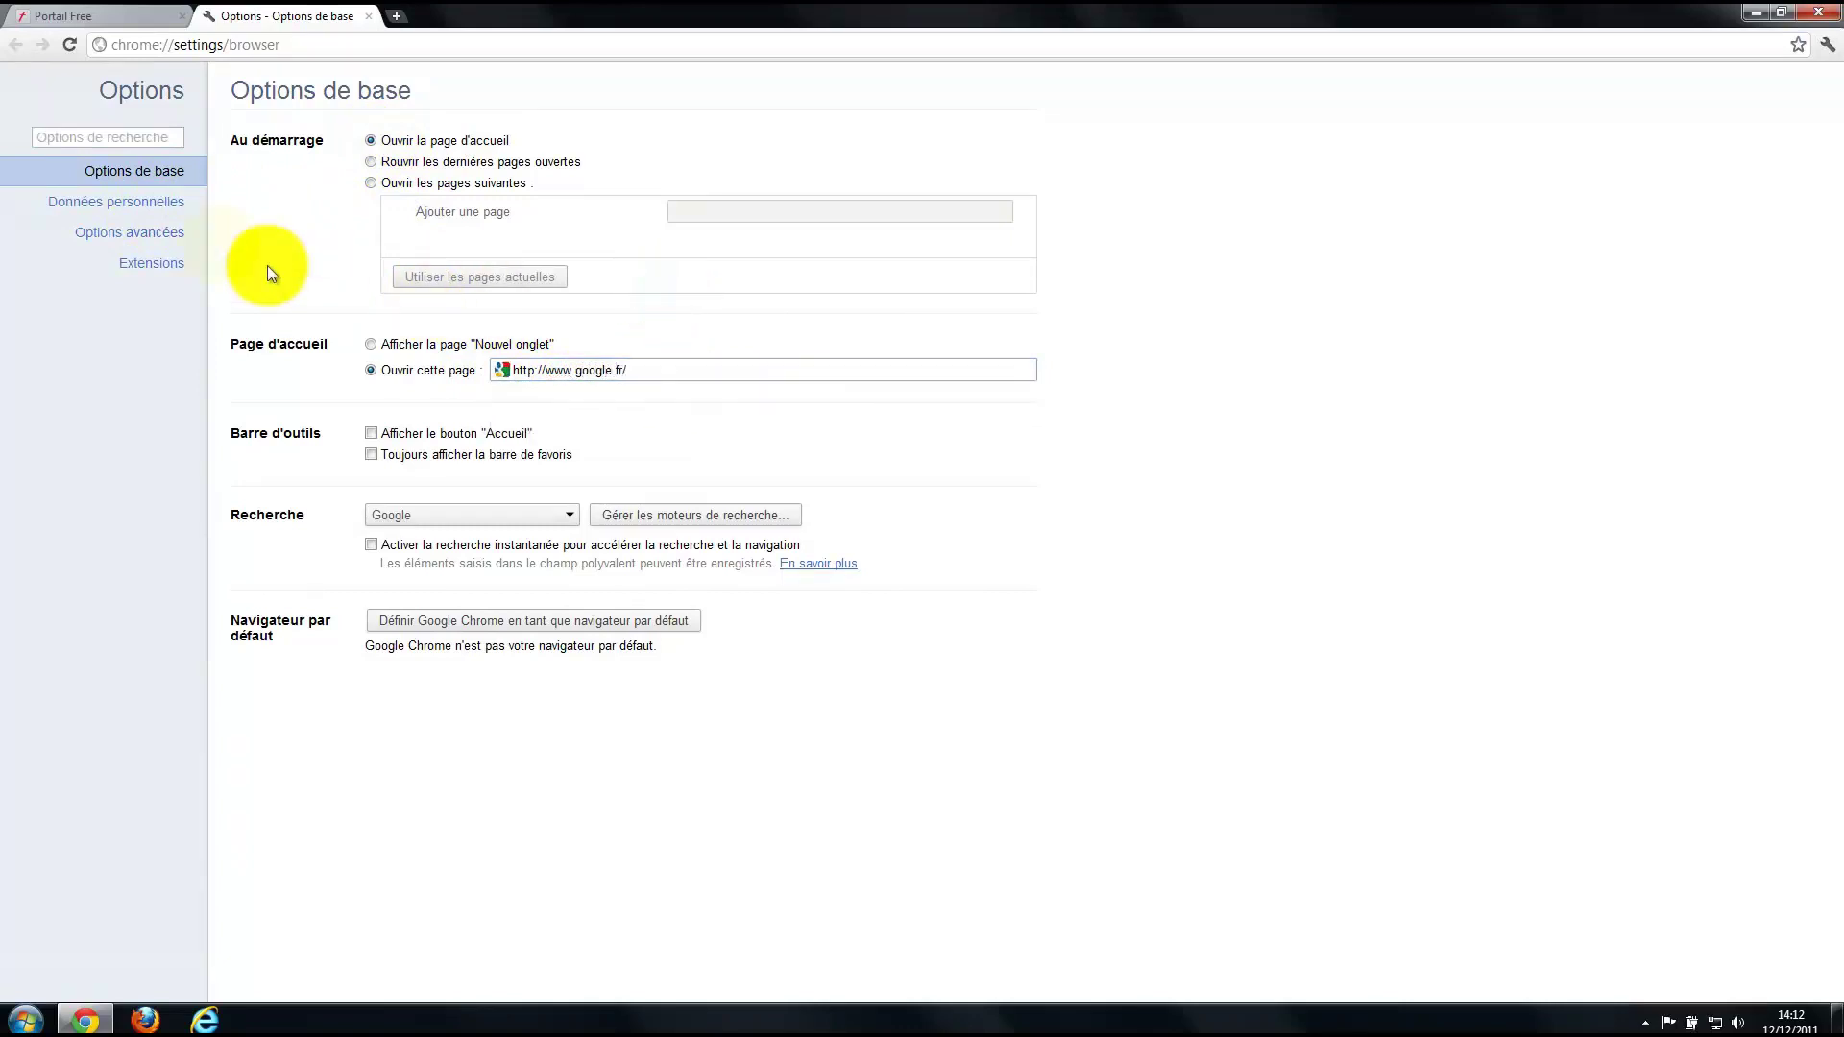
# Enable "Afficher le bouton Accueil" for the toolbar in Chrome's basic options, and close the browser.
pyautogui.click(145, 202)
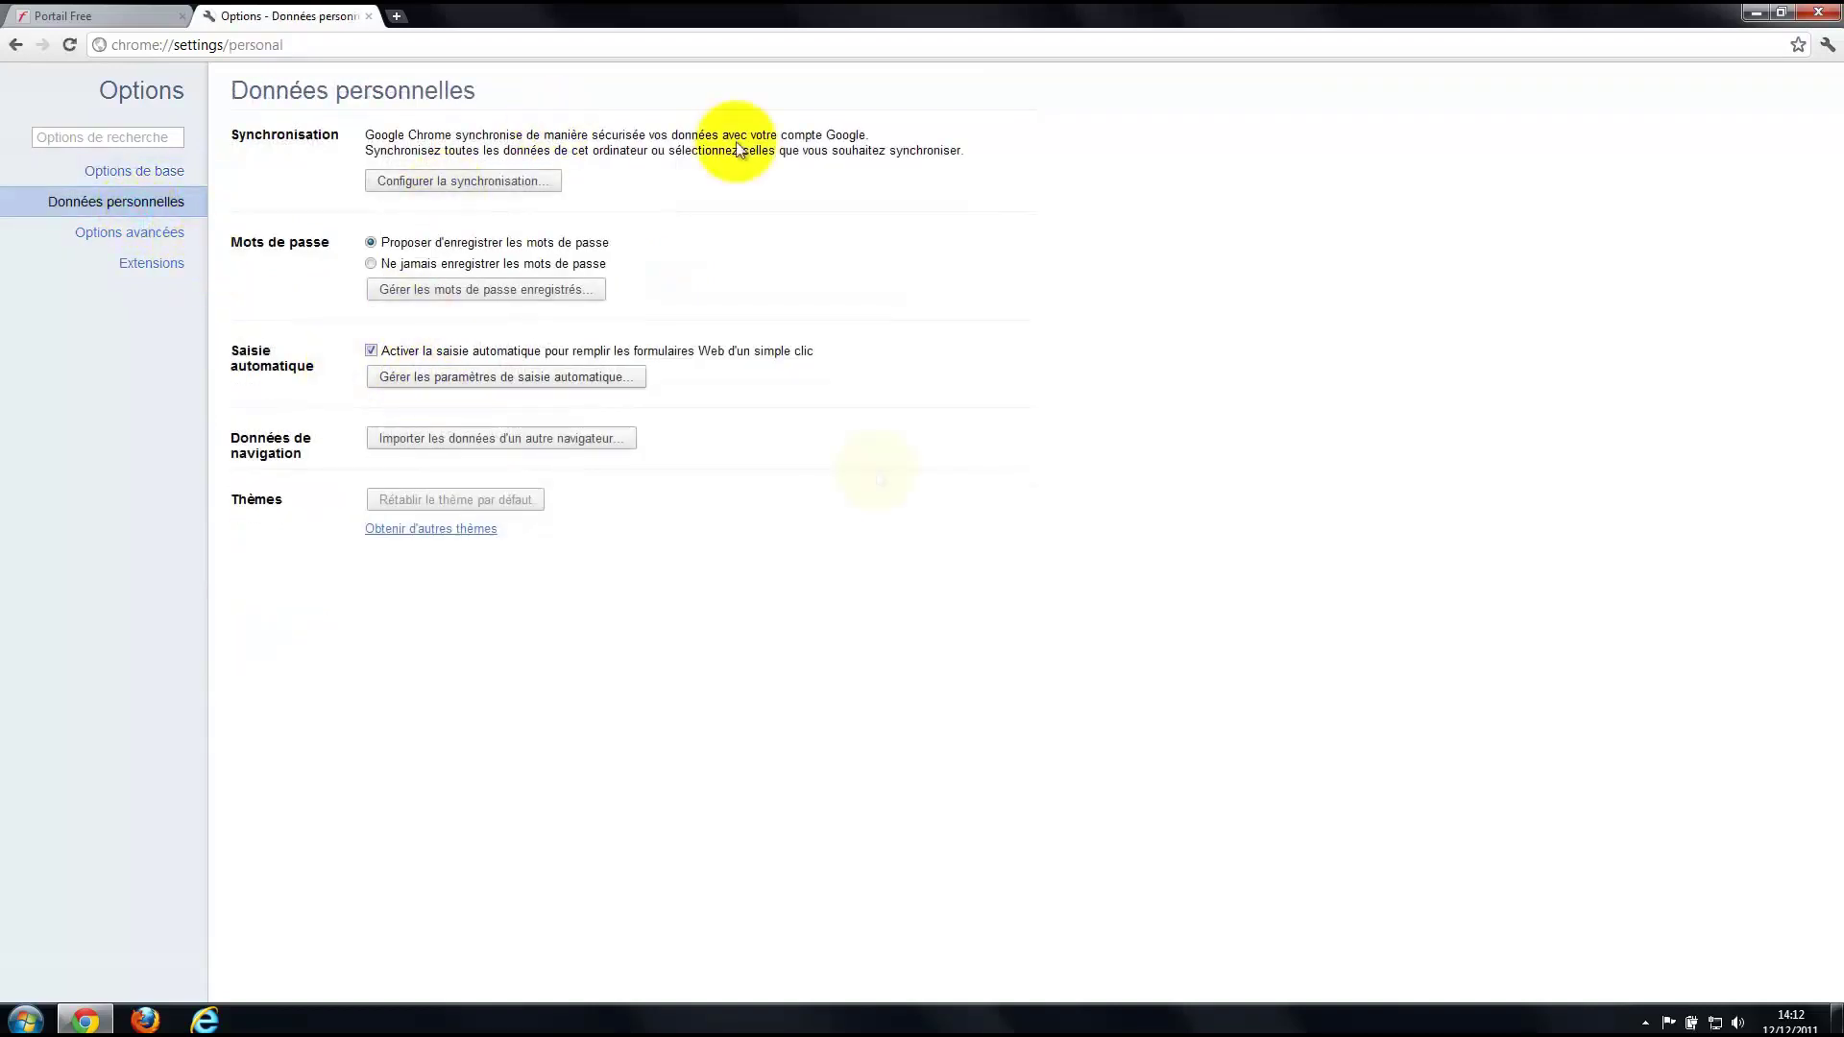
pyautogui.click(127, 232)
pyautogui.click(132, 170)
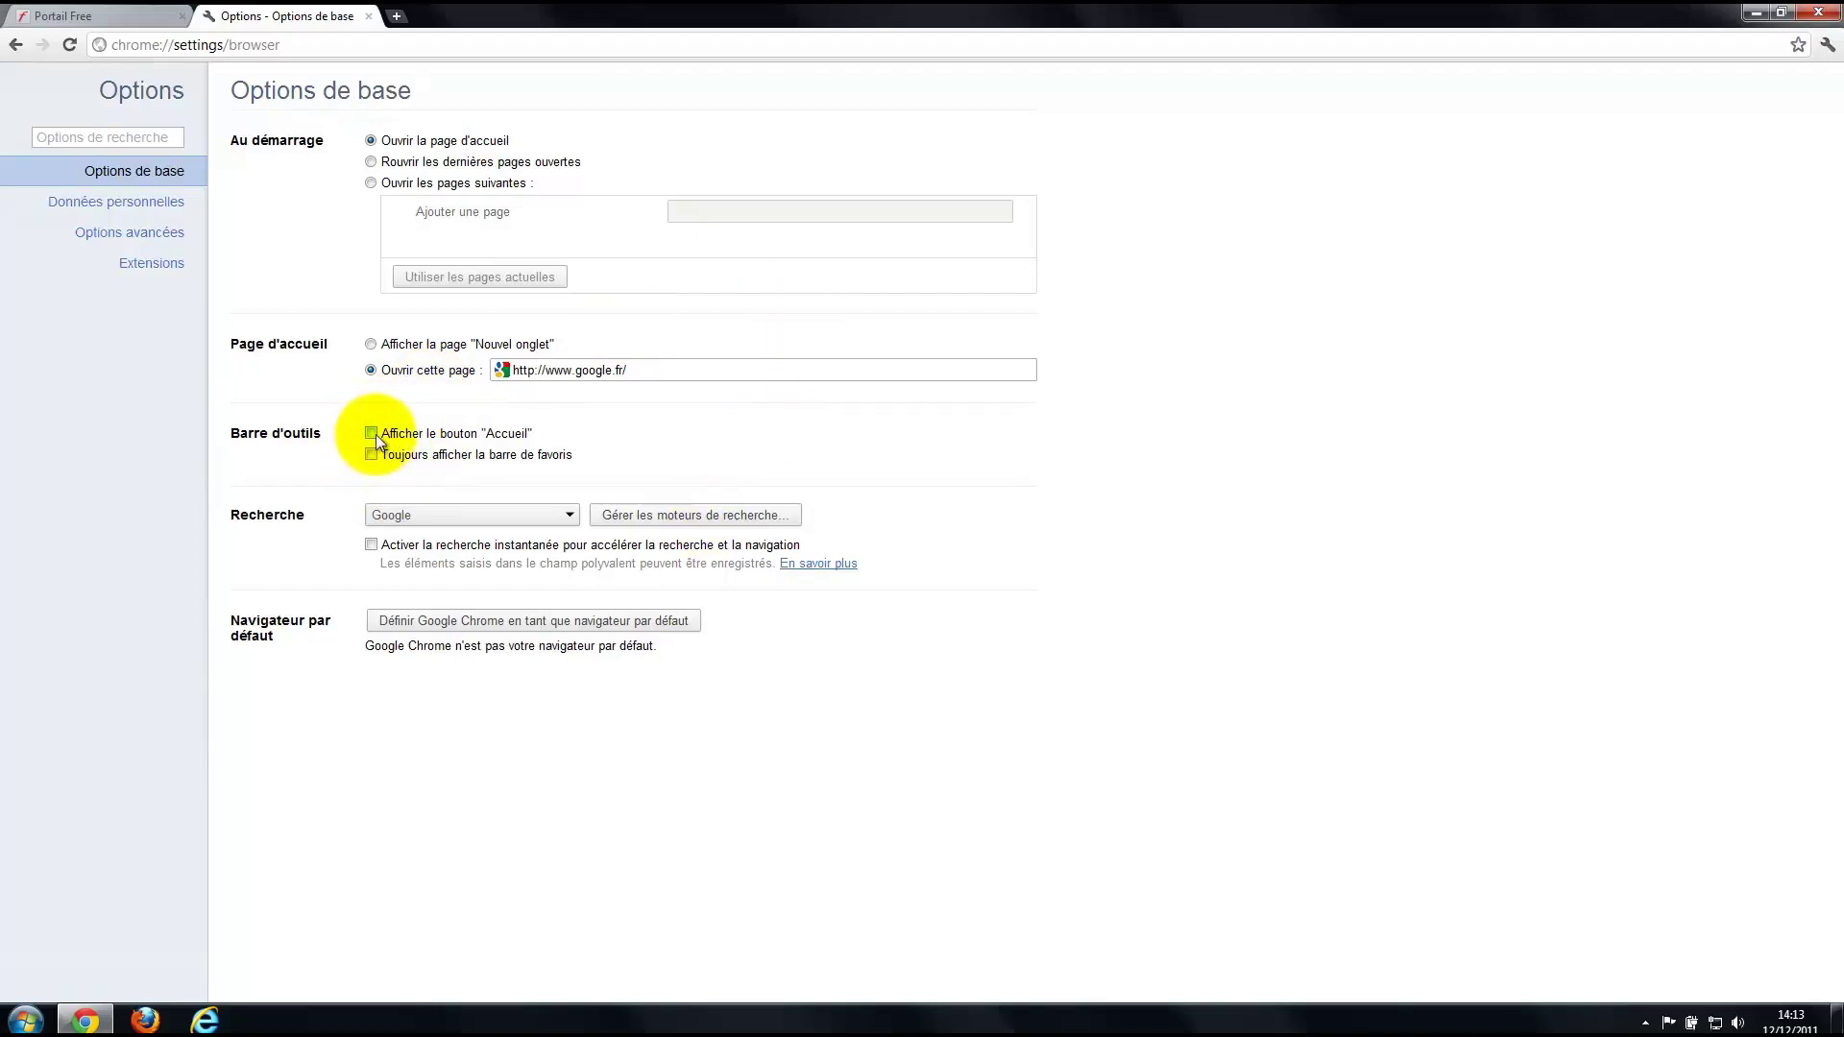
pyautogui.click(373, 435)
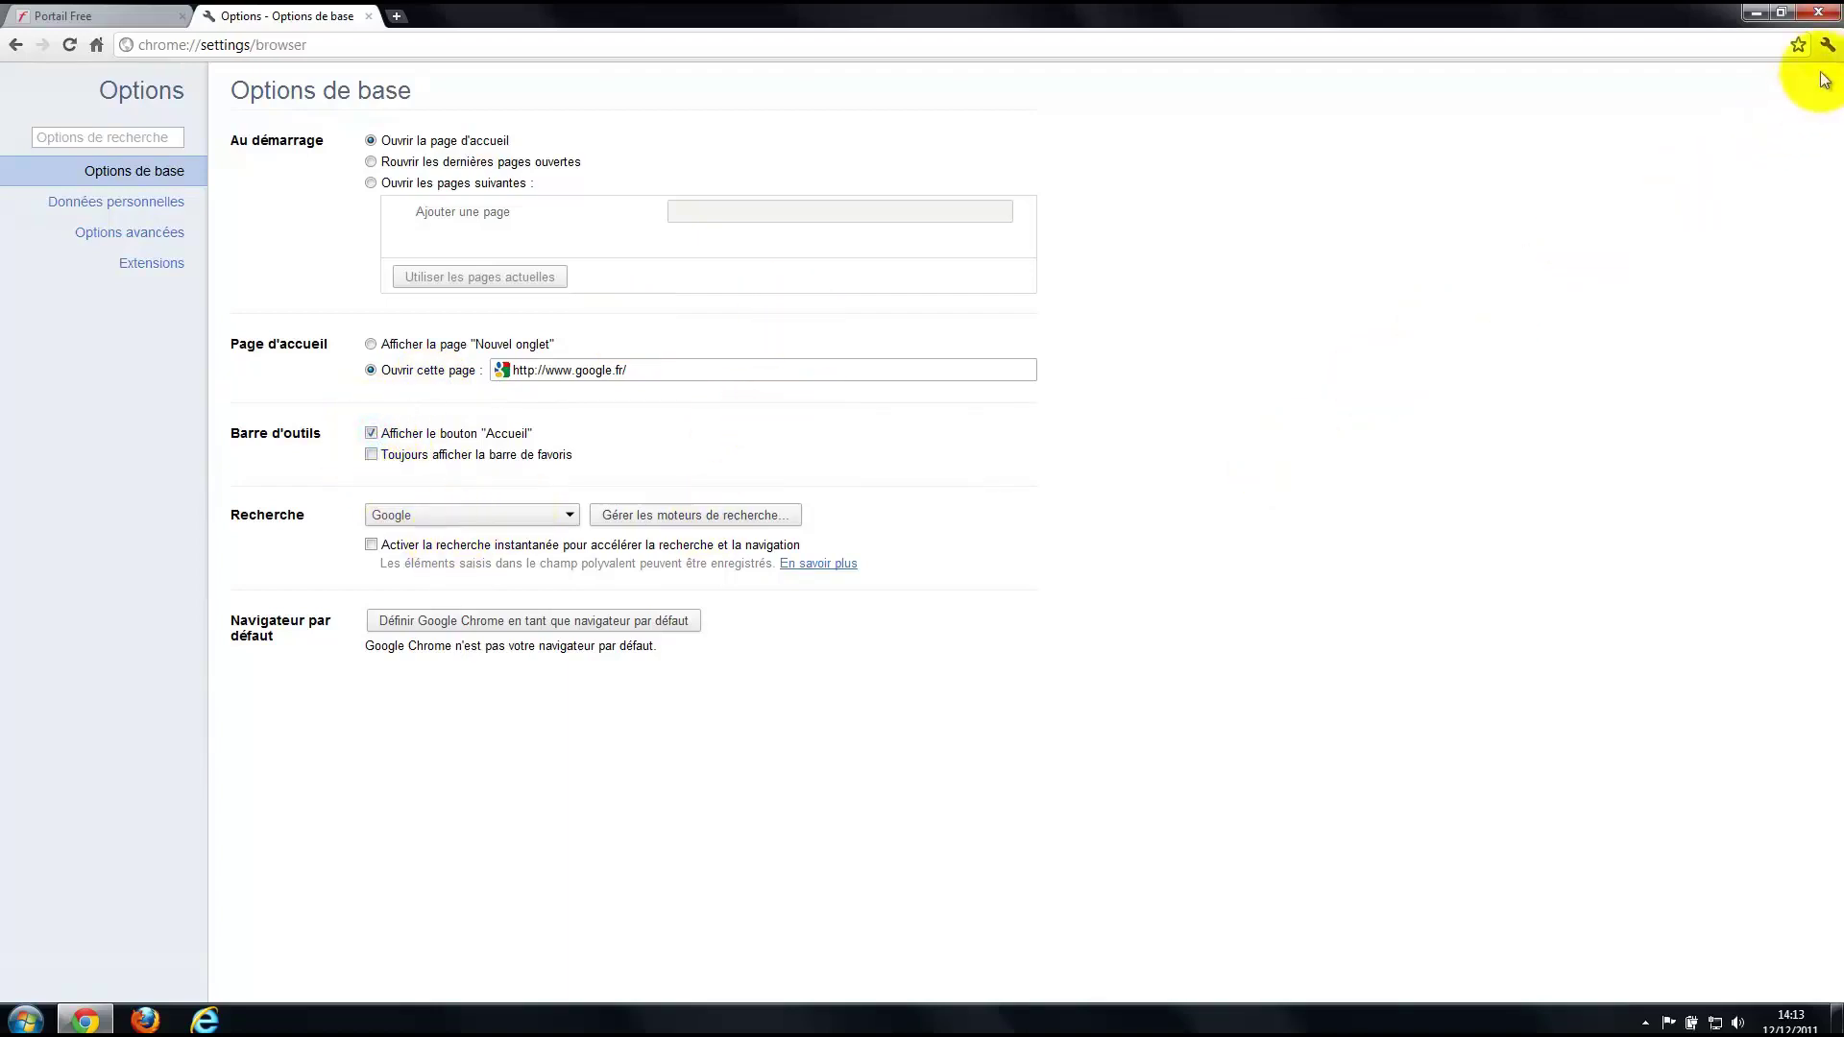
pyautogui.click(1819, 11)
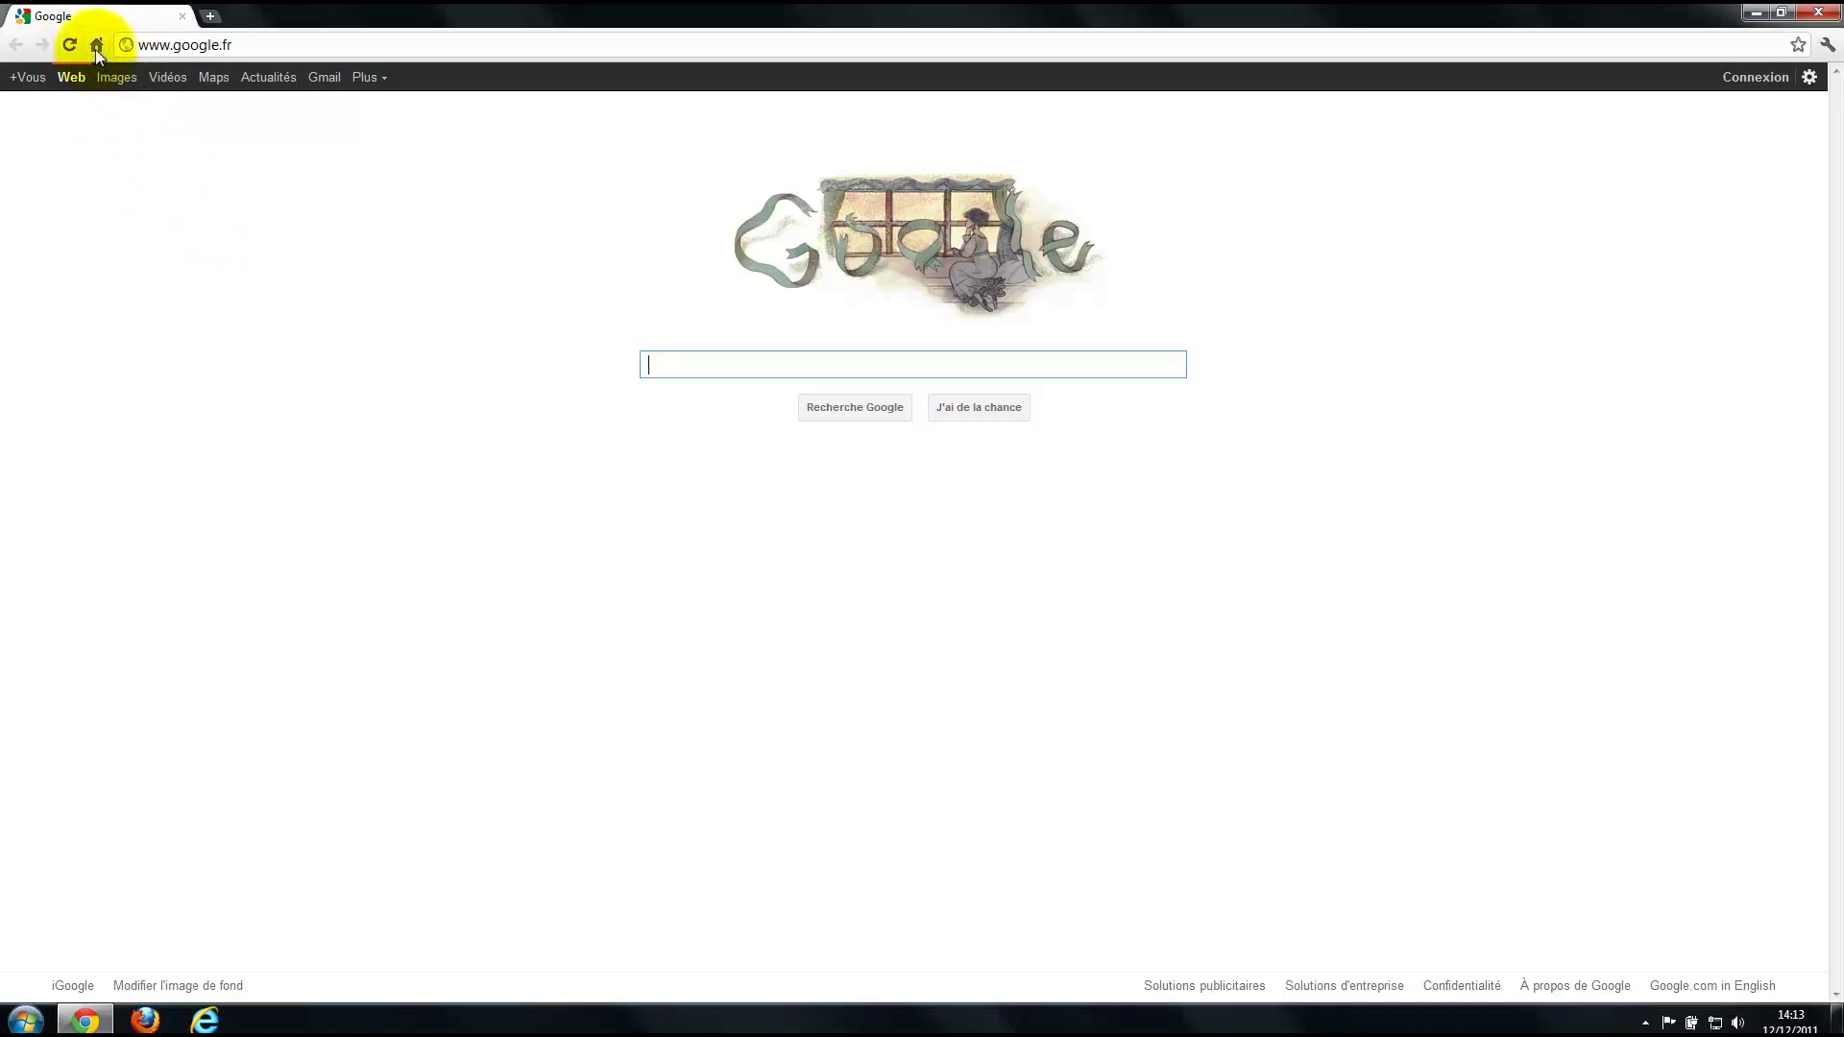
pyautogui.click(200, 44)
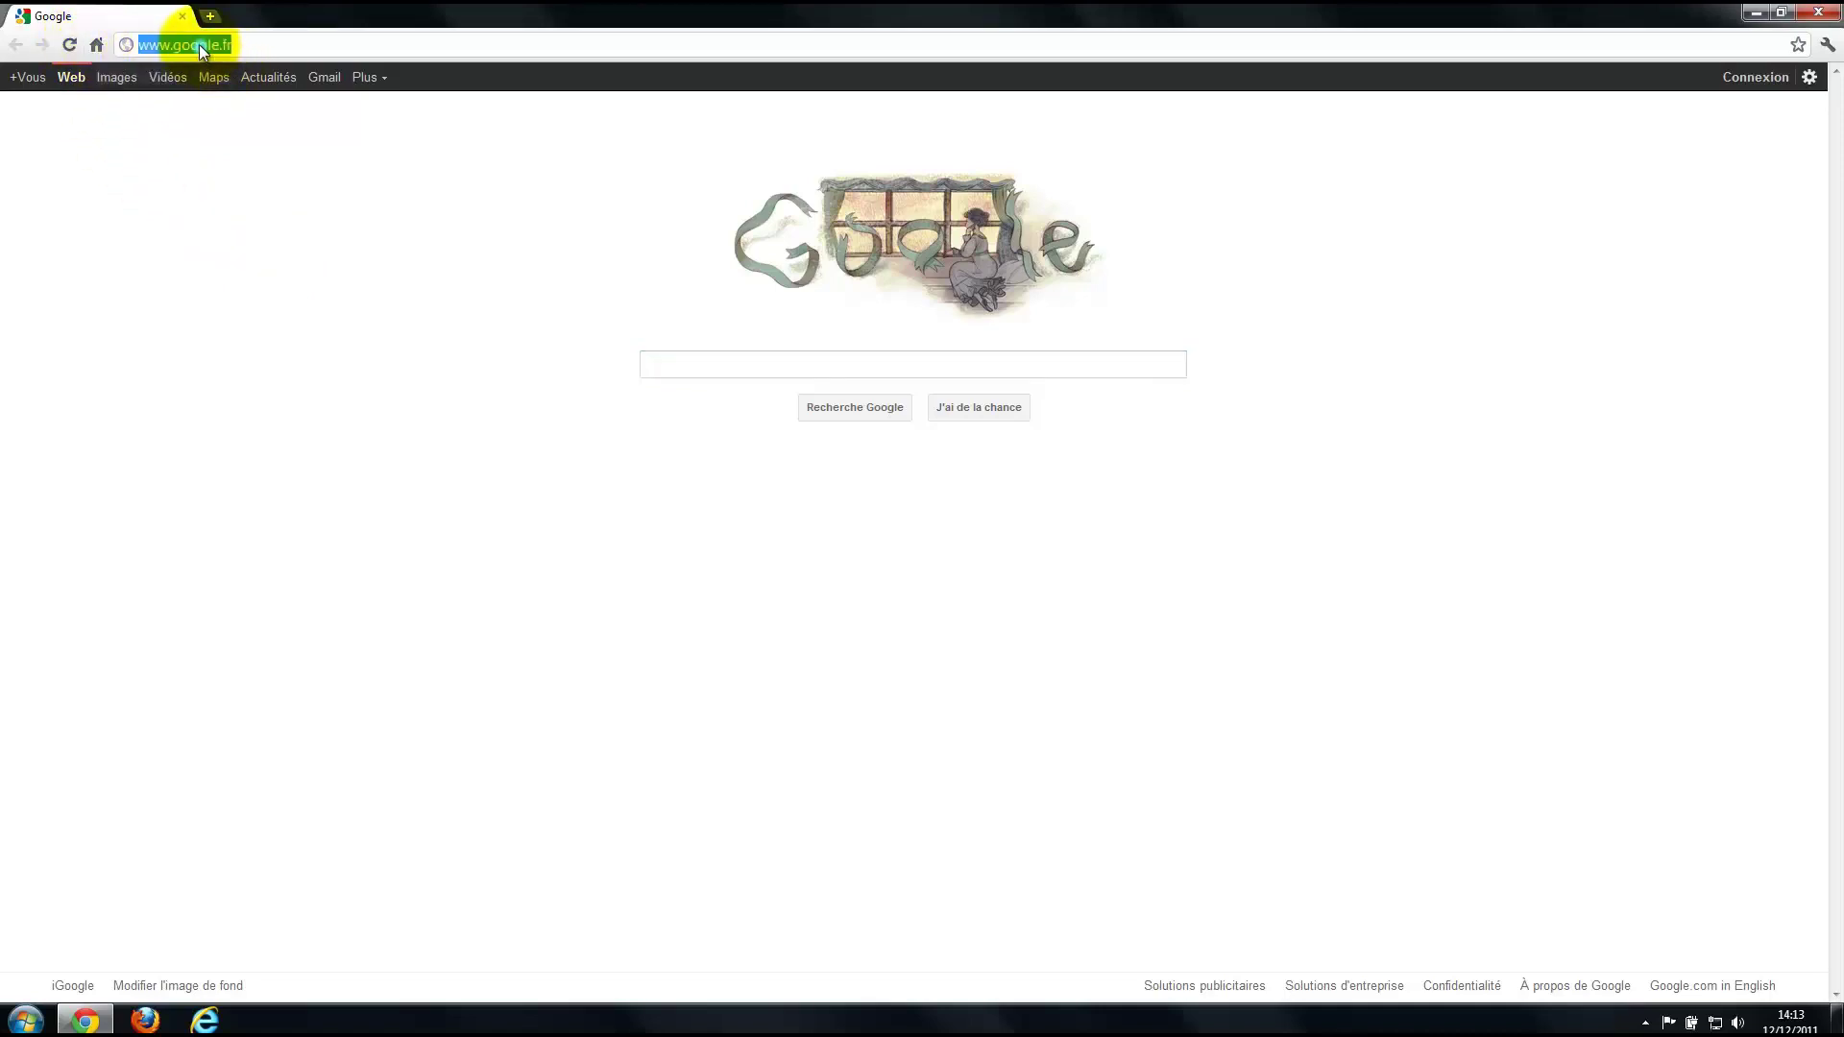
pyautogui.write('www.free.fr')
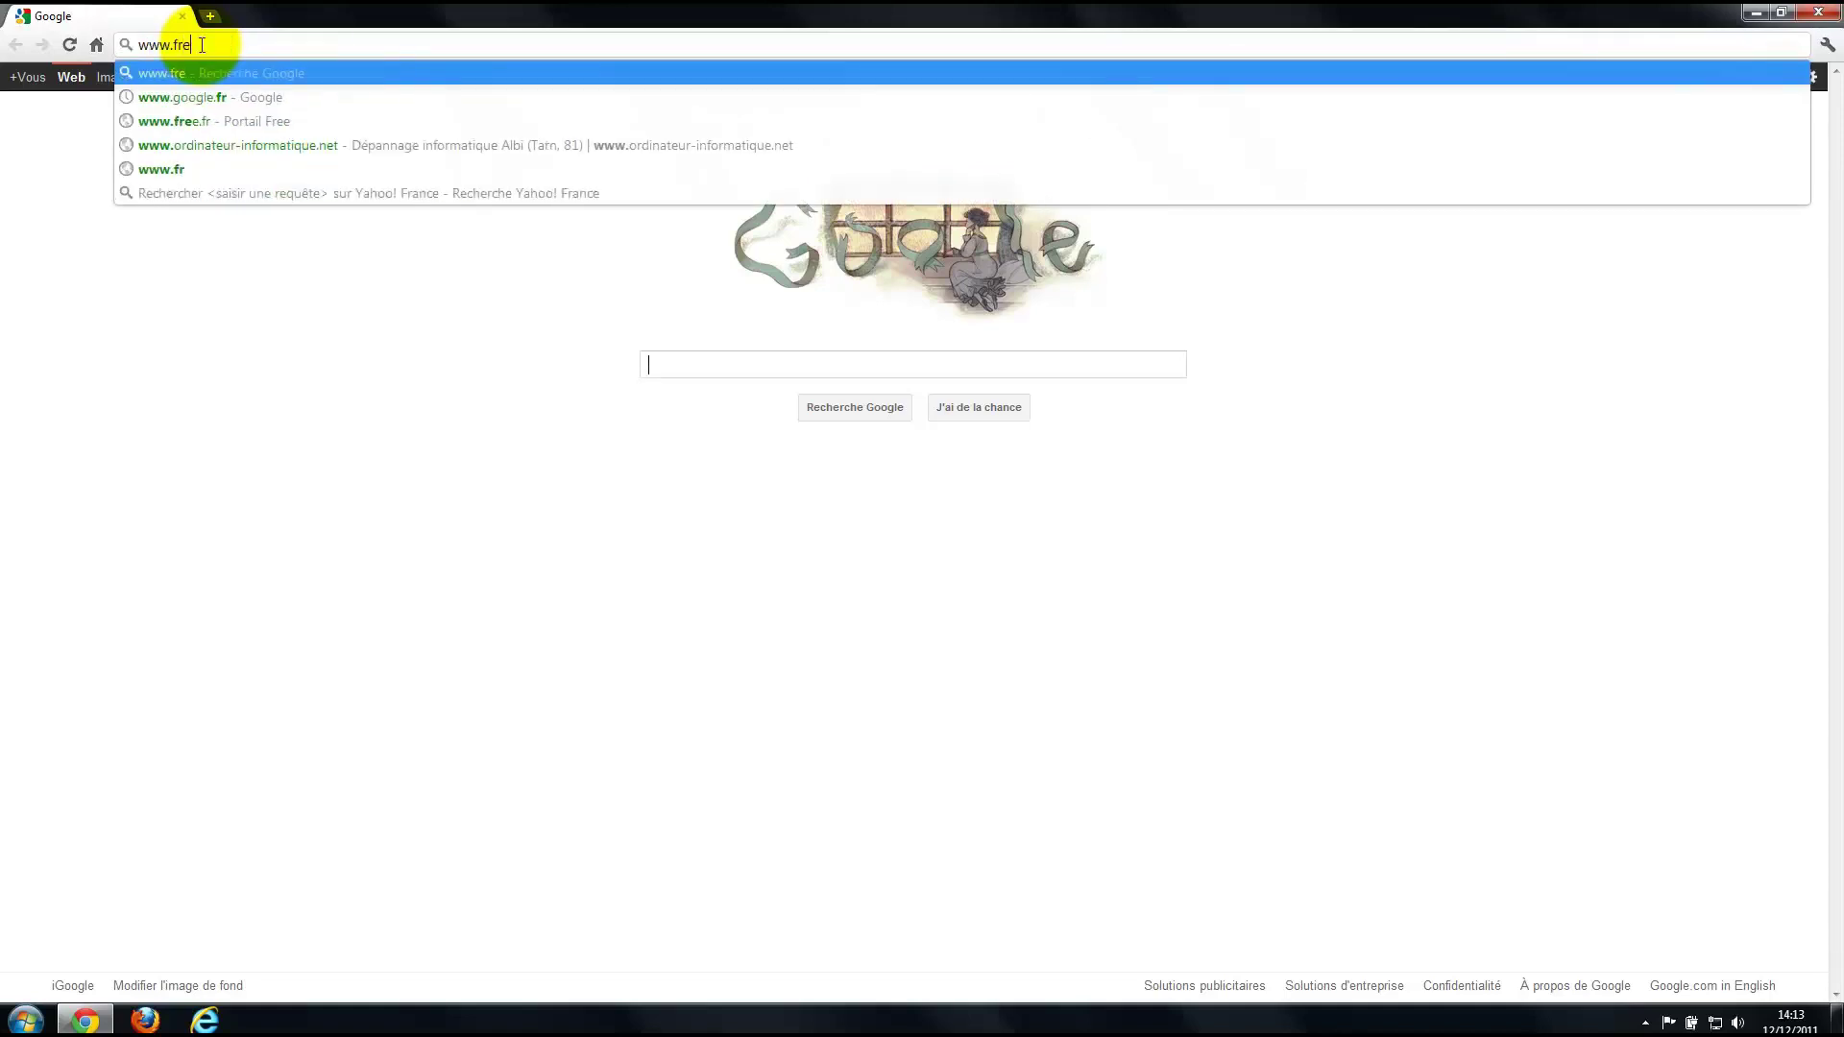
pyautogui.press('Return')
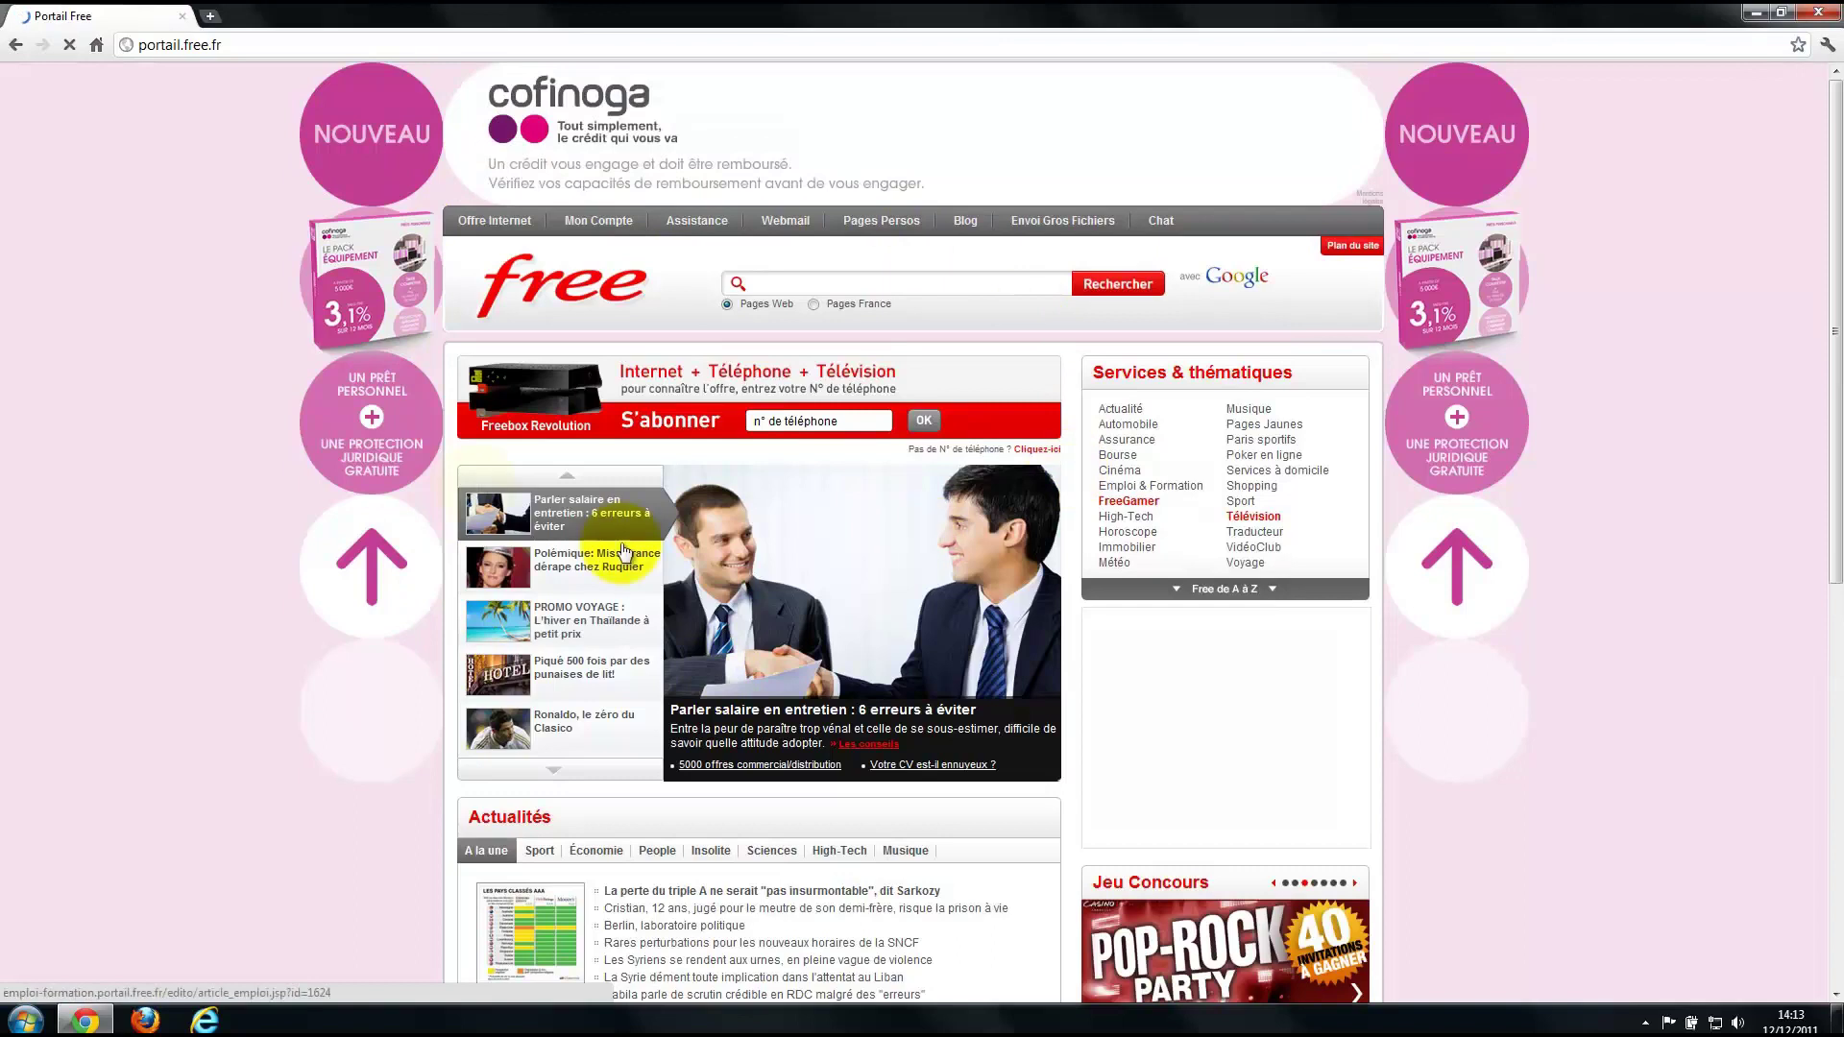
pyautogui.click(97, 45)
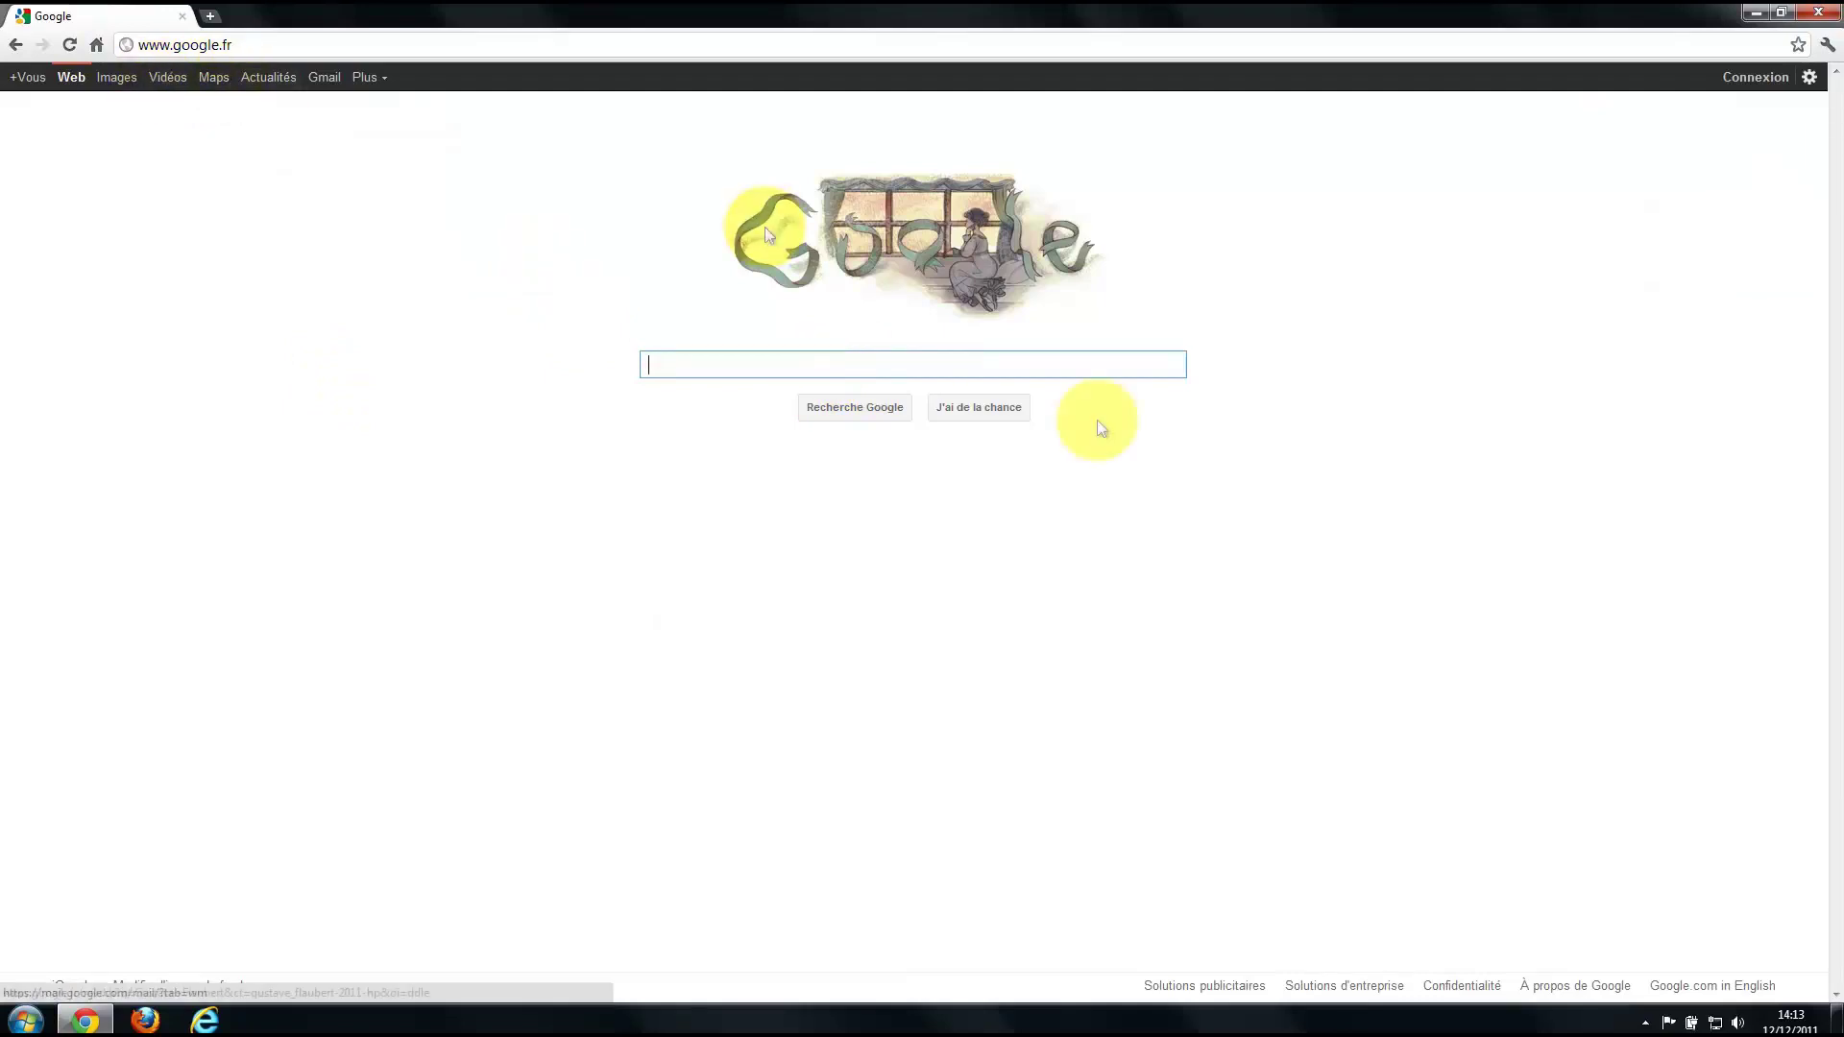
# Close Chrome, switch to Firefox and open its Options dialog.
pyautogui.click(1832, 12)
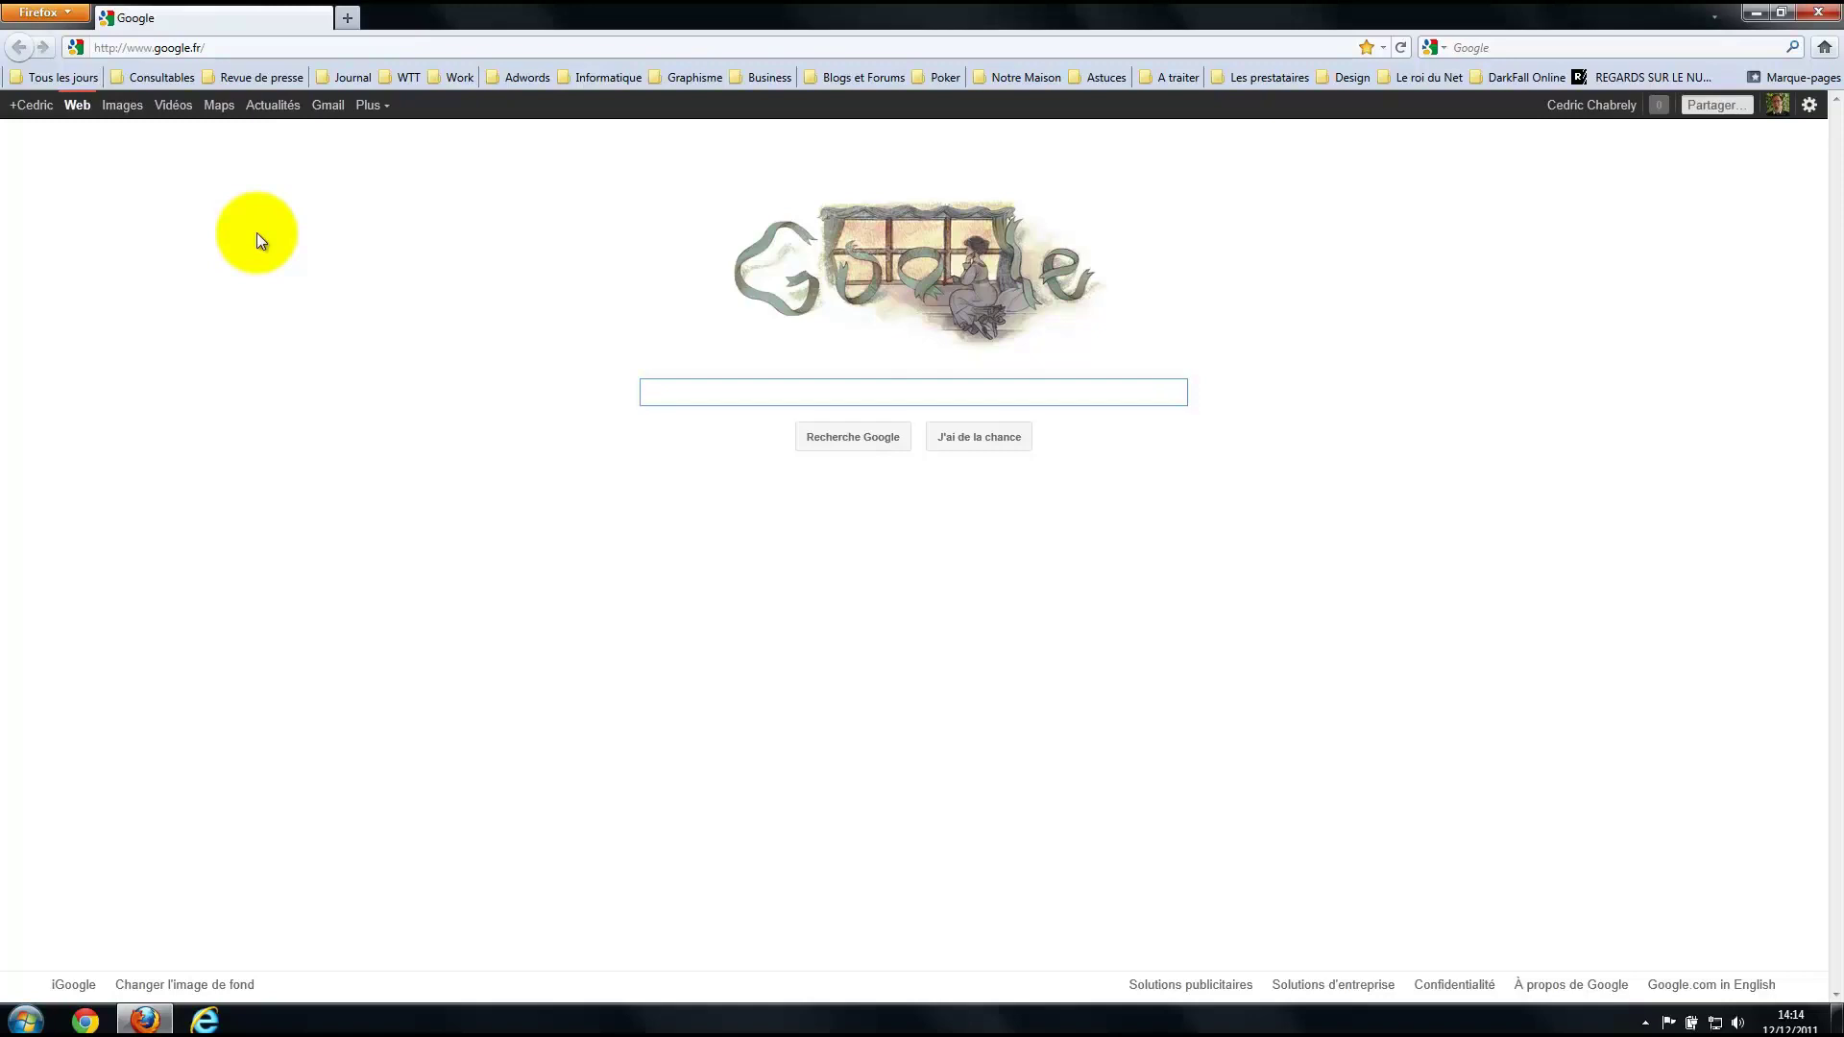
pyautogui.press('alt')
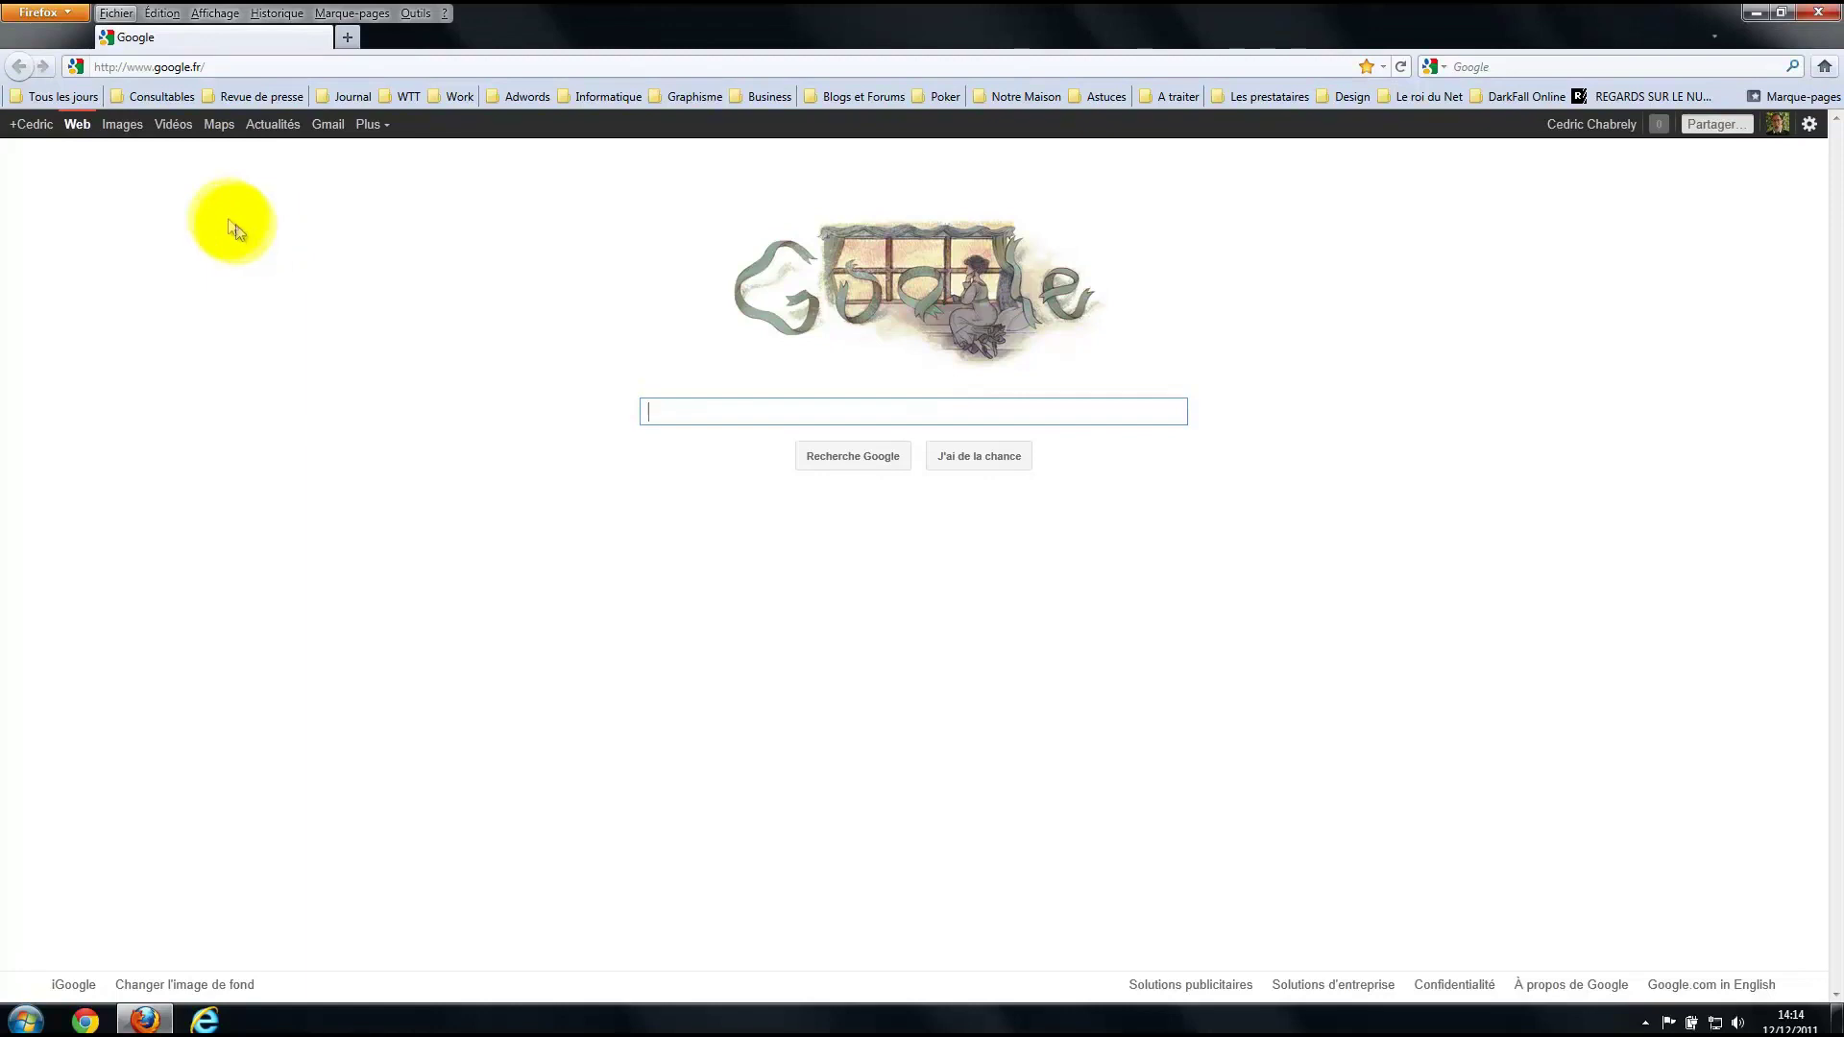
pyautogui.click(415, 13)
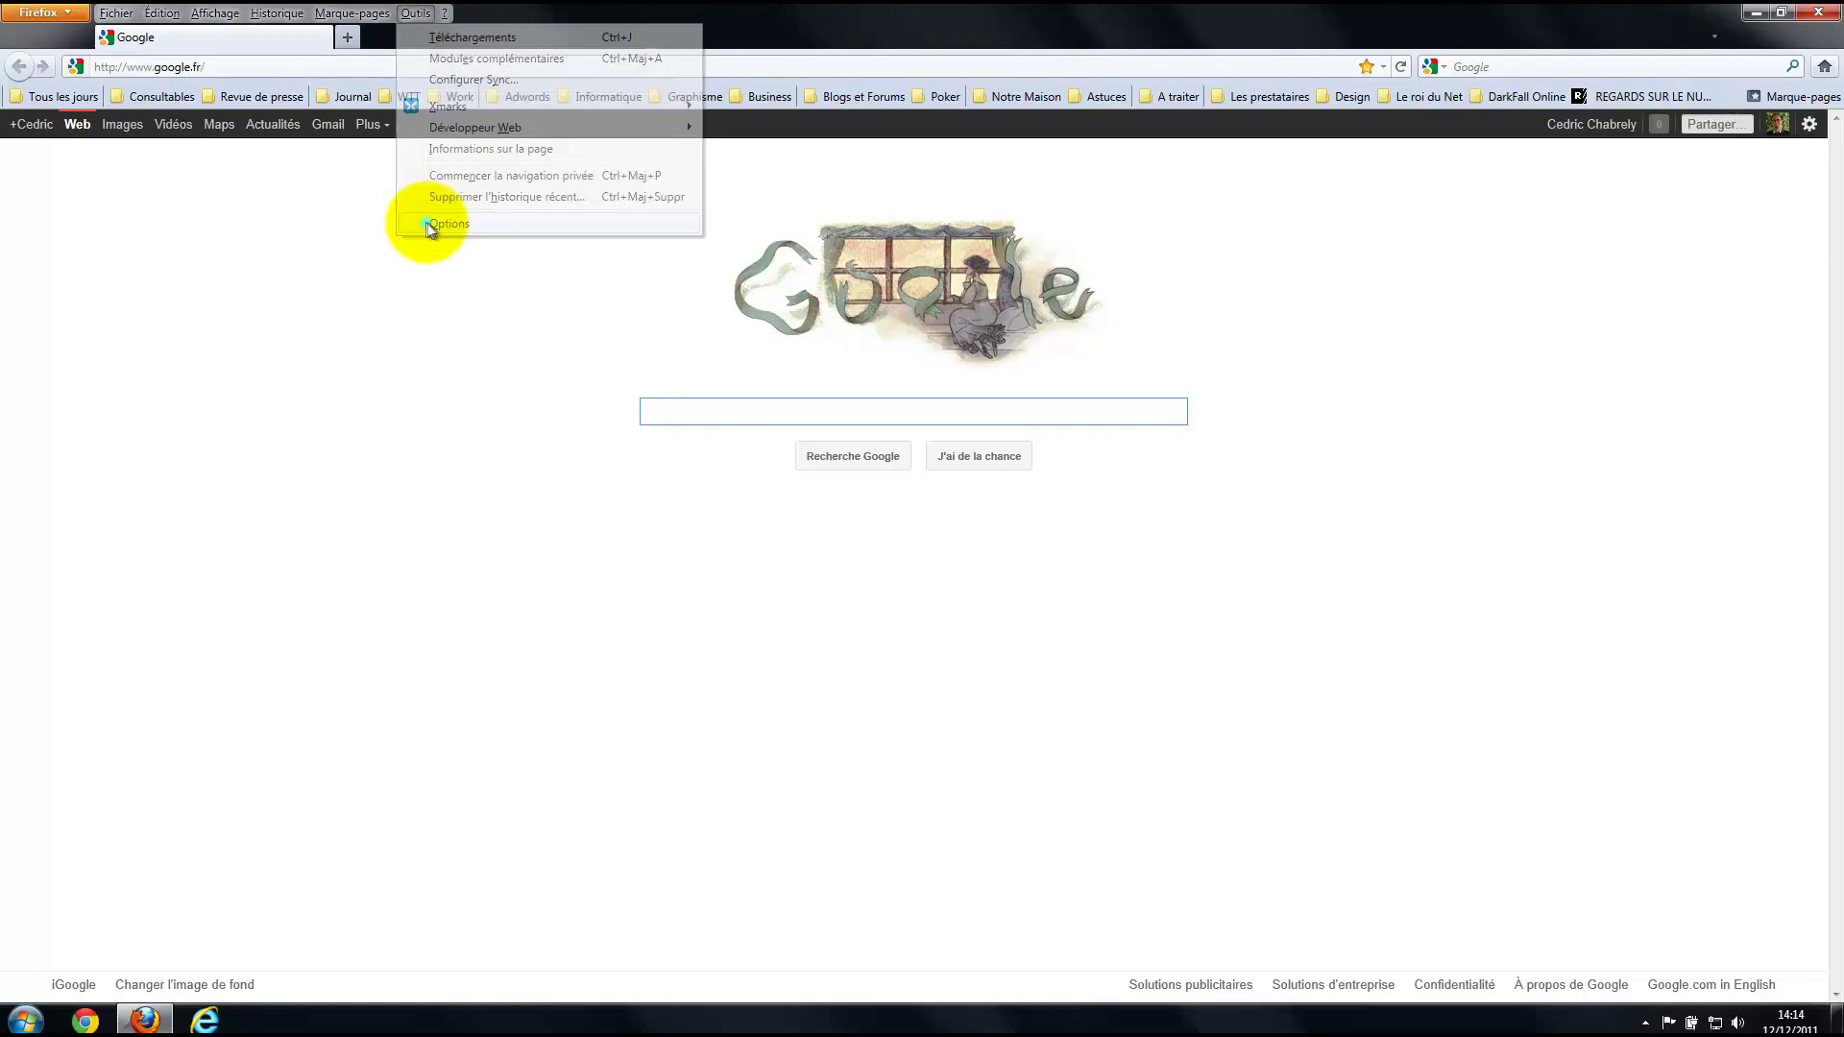
pyautogui.click(449, 224)
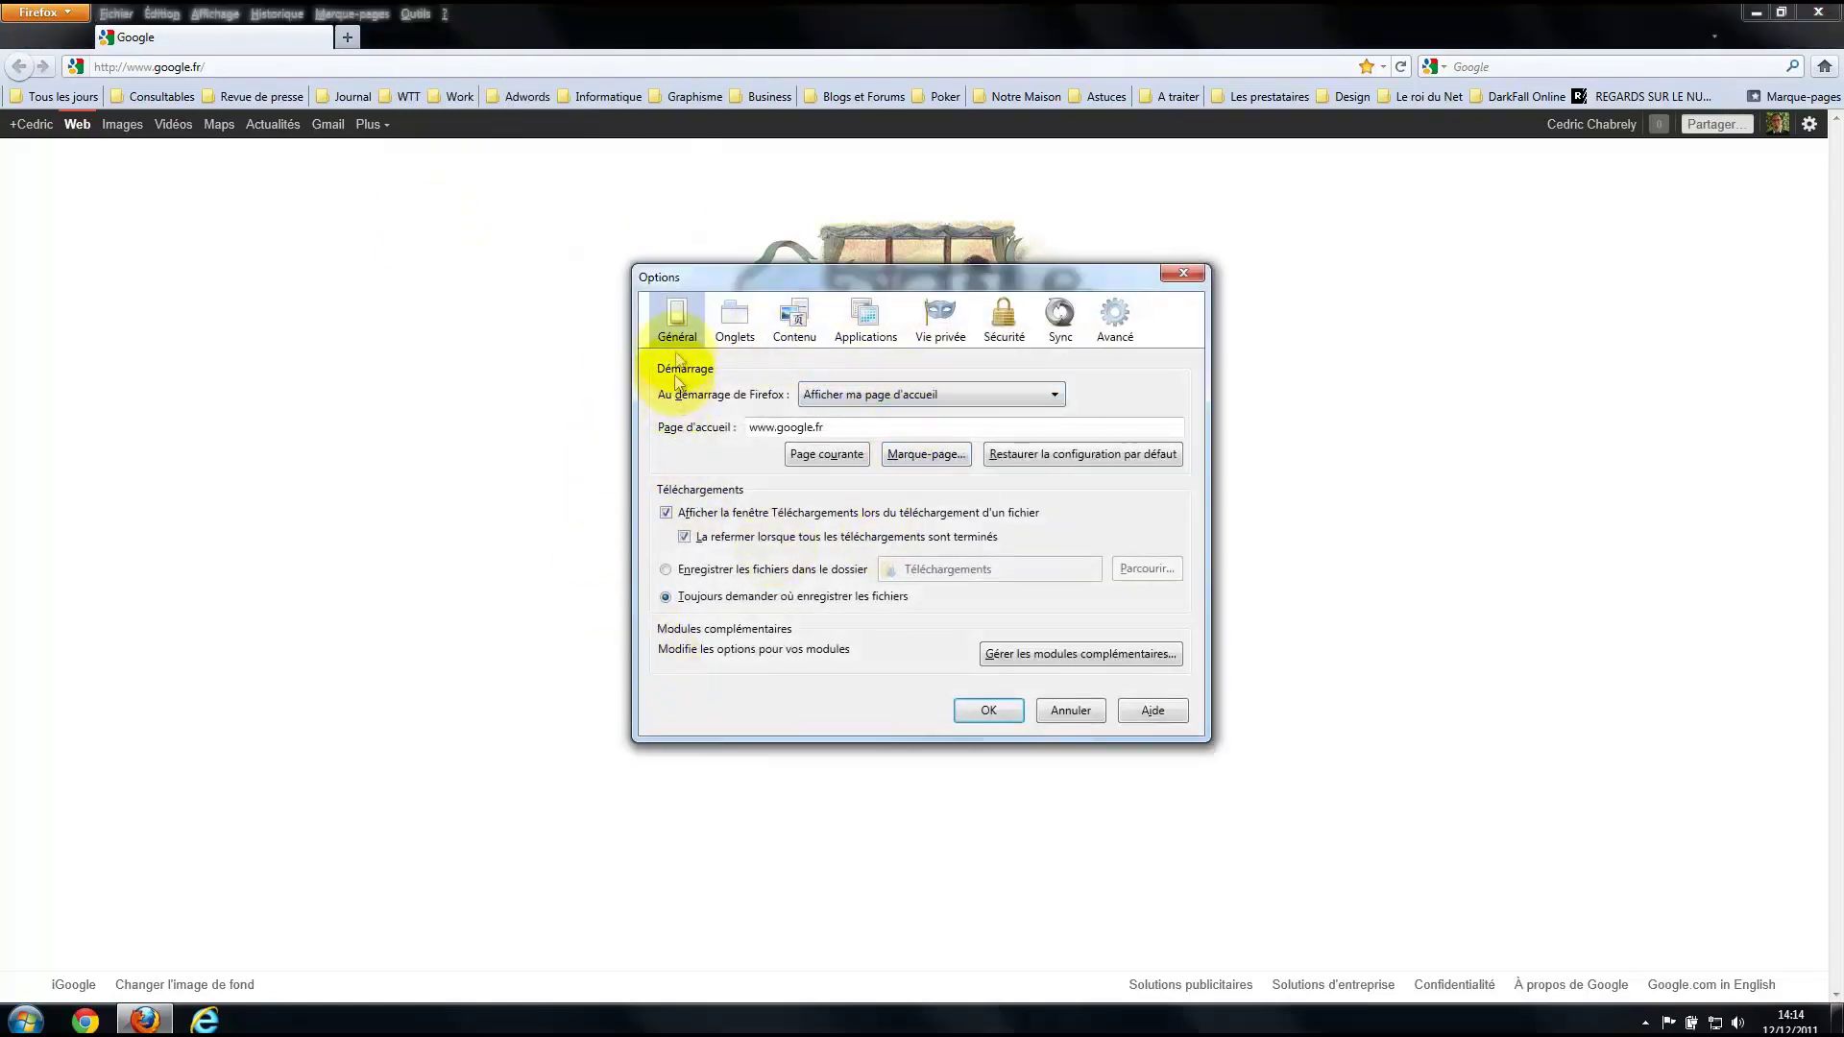
# Look through the Onglets, Contenu and Applications settings, and return to the Général settings.
pyautogui.click(735, 322)
pyautogui.click(794, 322)
pyautogui.click(868, 322)
pyautogui.click(735, 322)
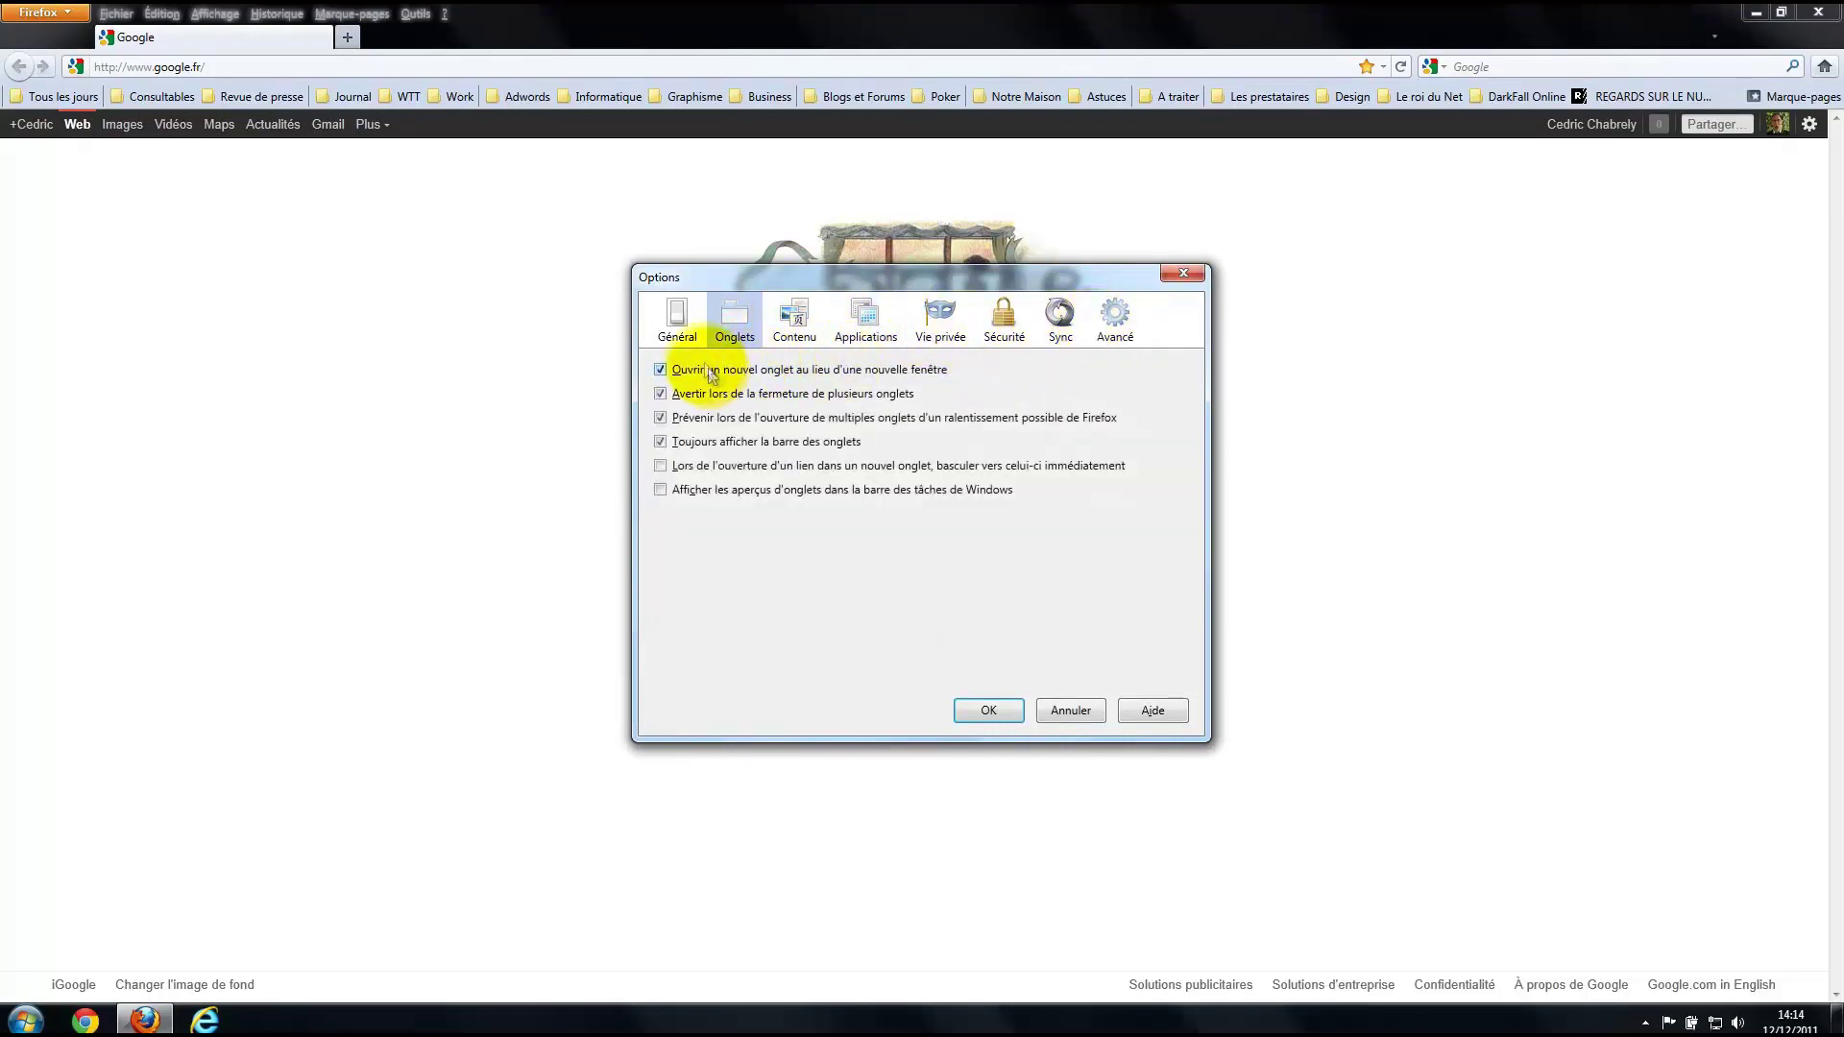
pyautogui.click(676, 317)
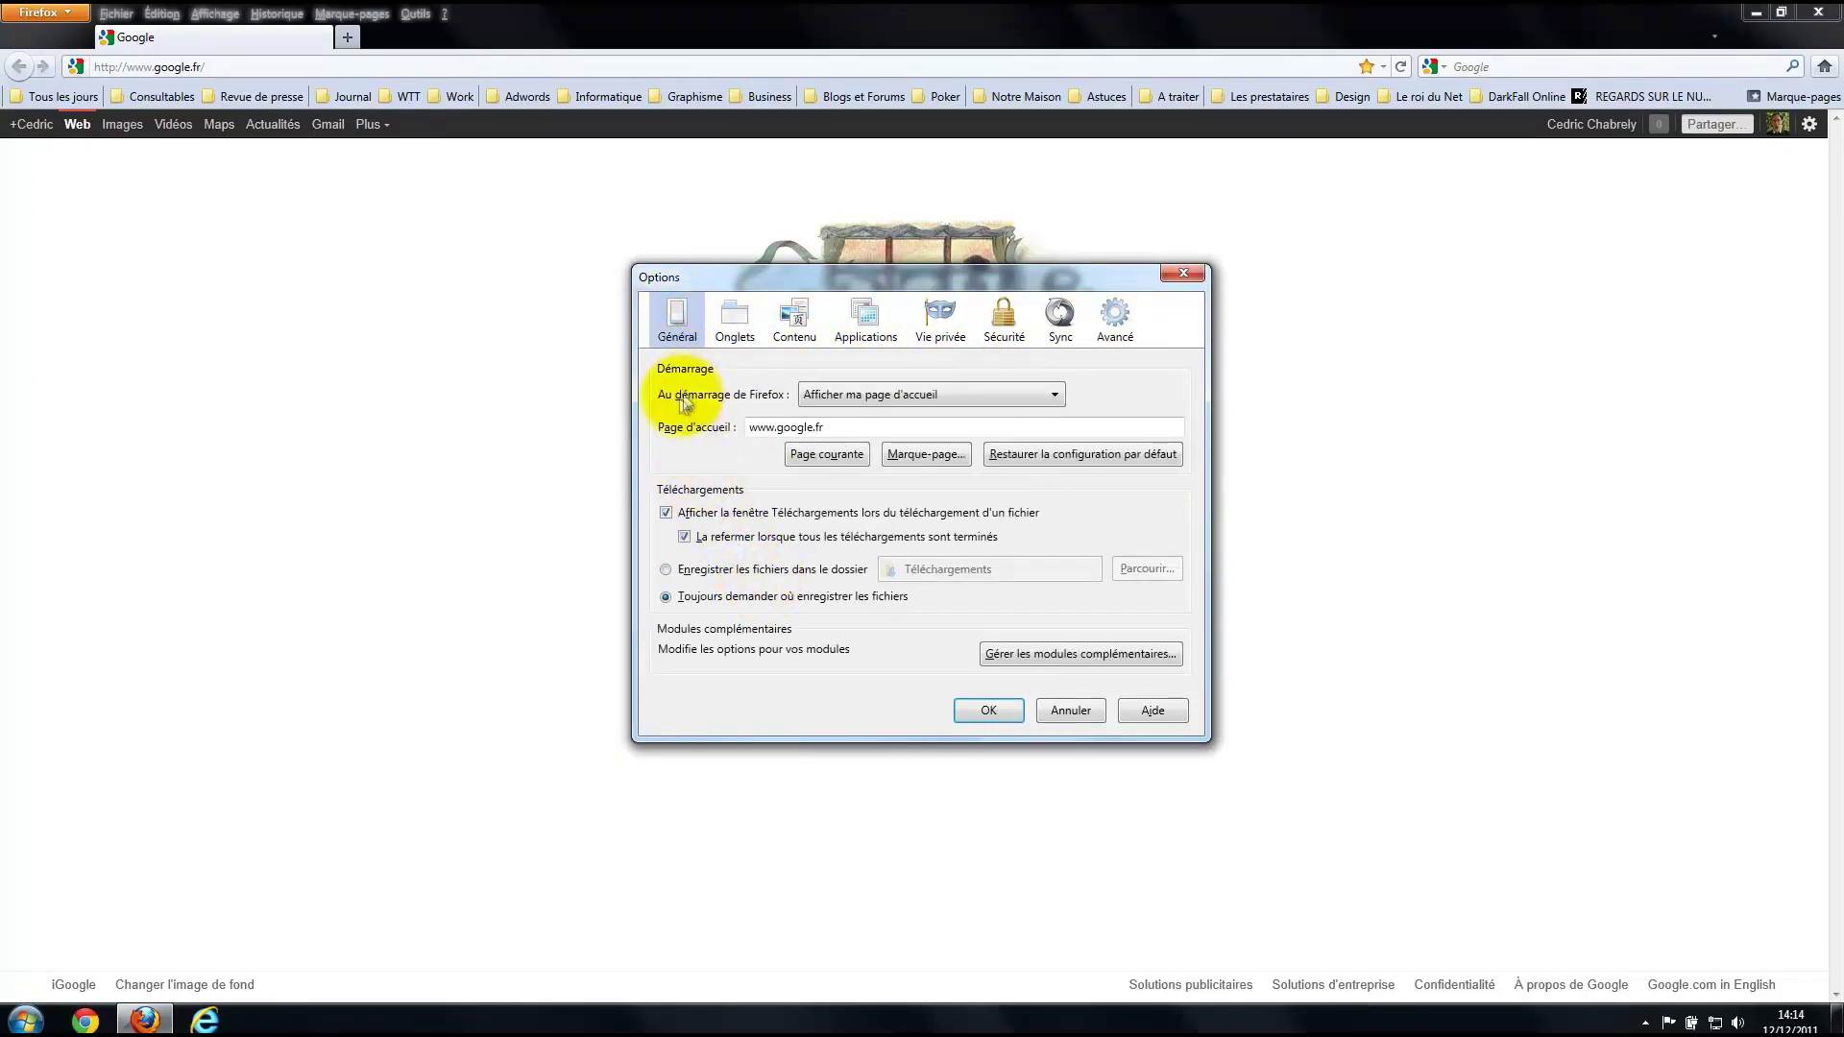
# Try the Firefox startup settings "Afficher une page vide" and "Afficher les derniers onglets et fenêtres utilisés".
pyautogui.click(845, 402)
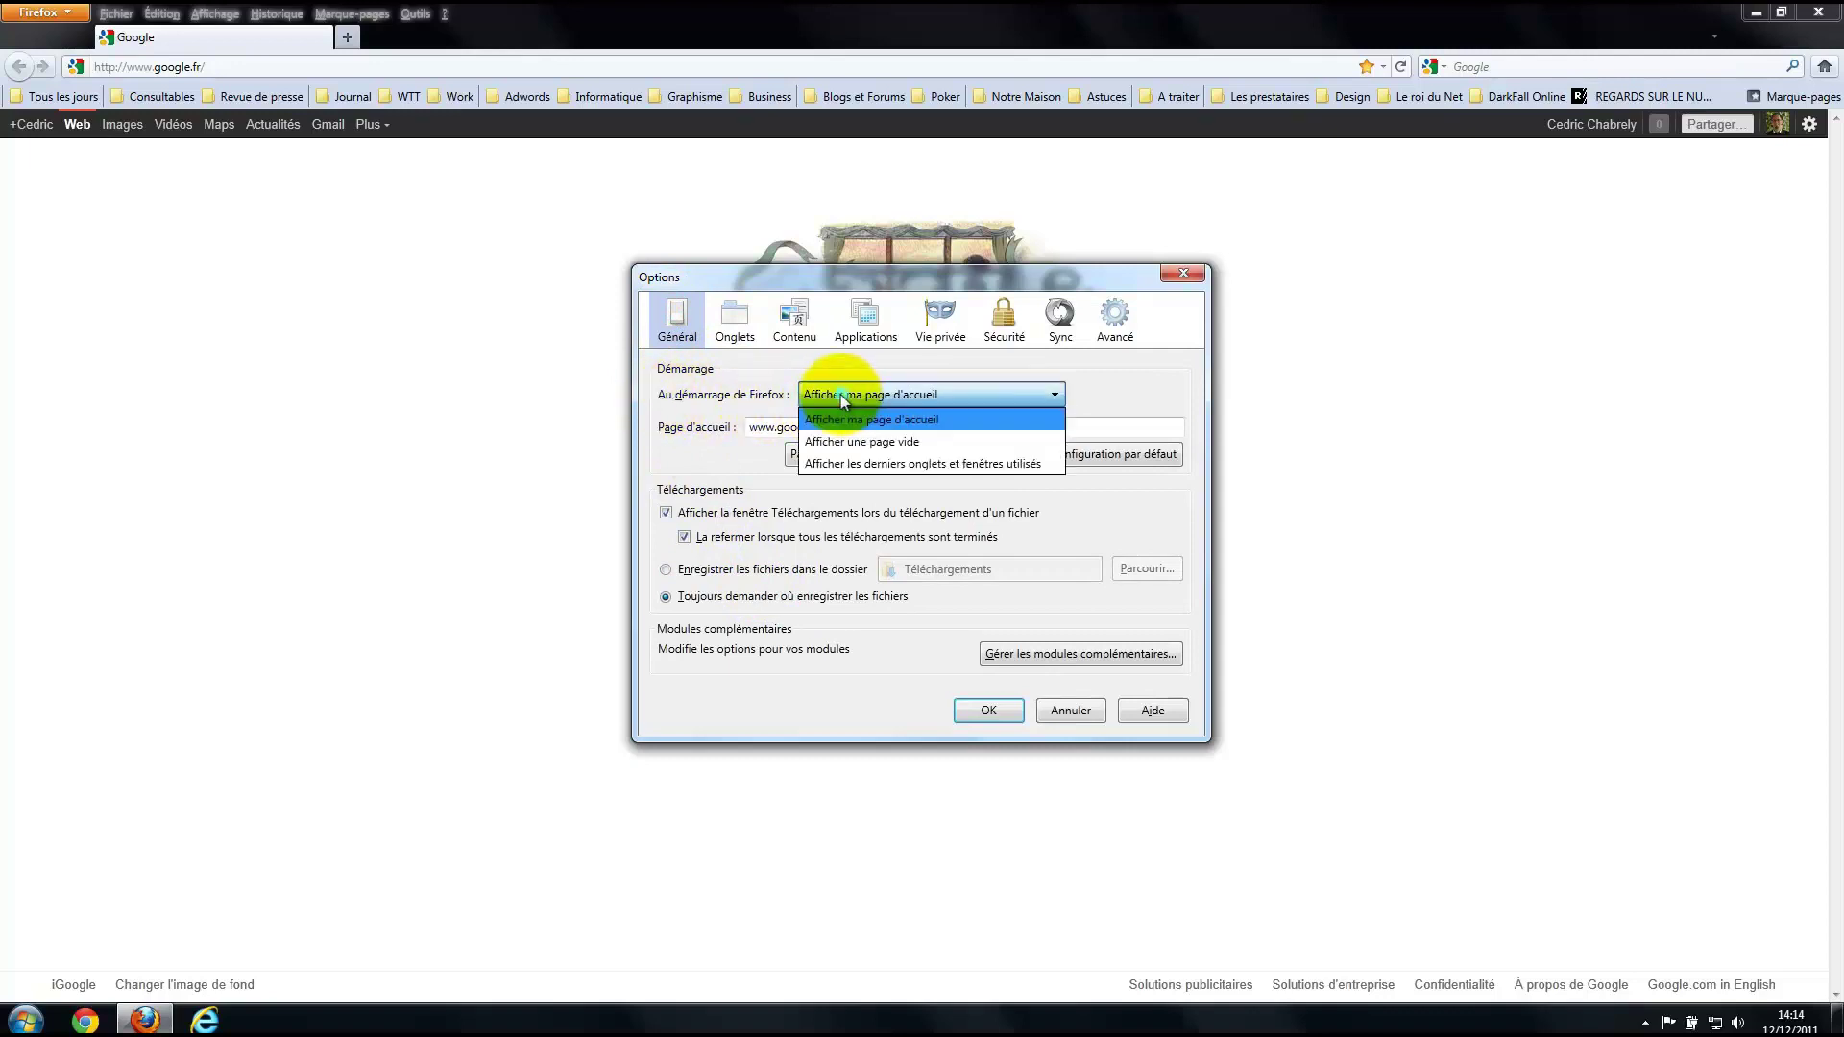
pyautogui.click(854, 442)
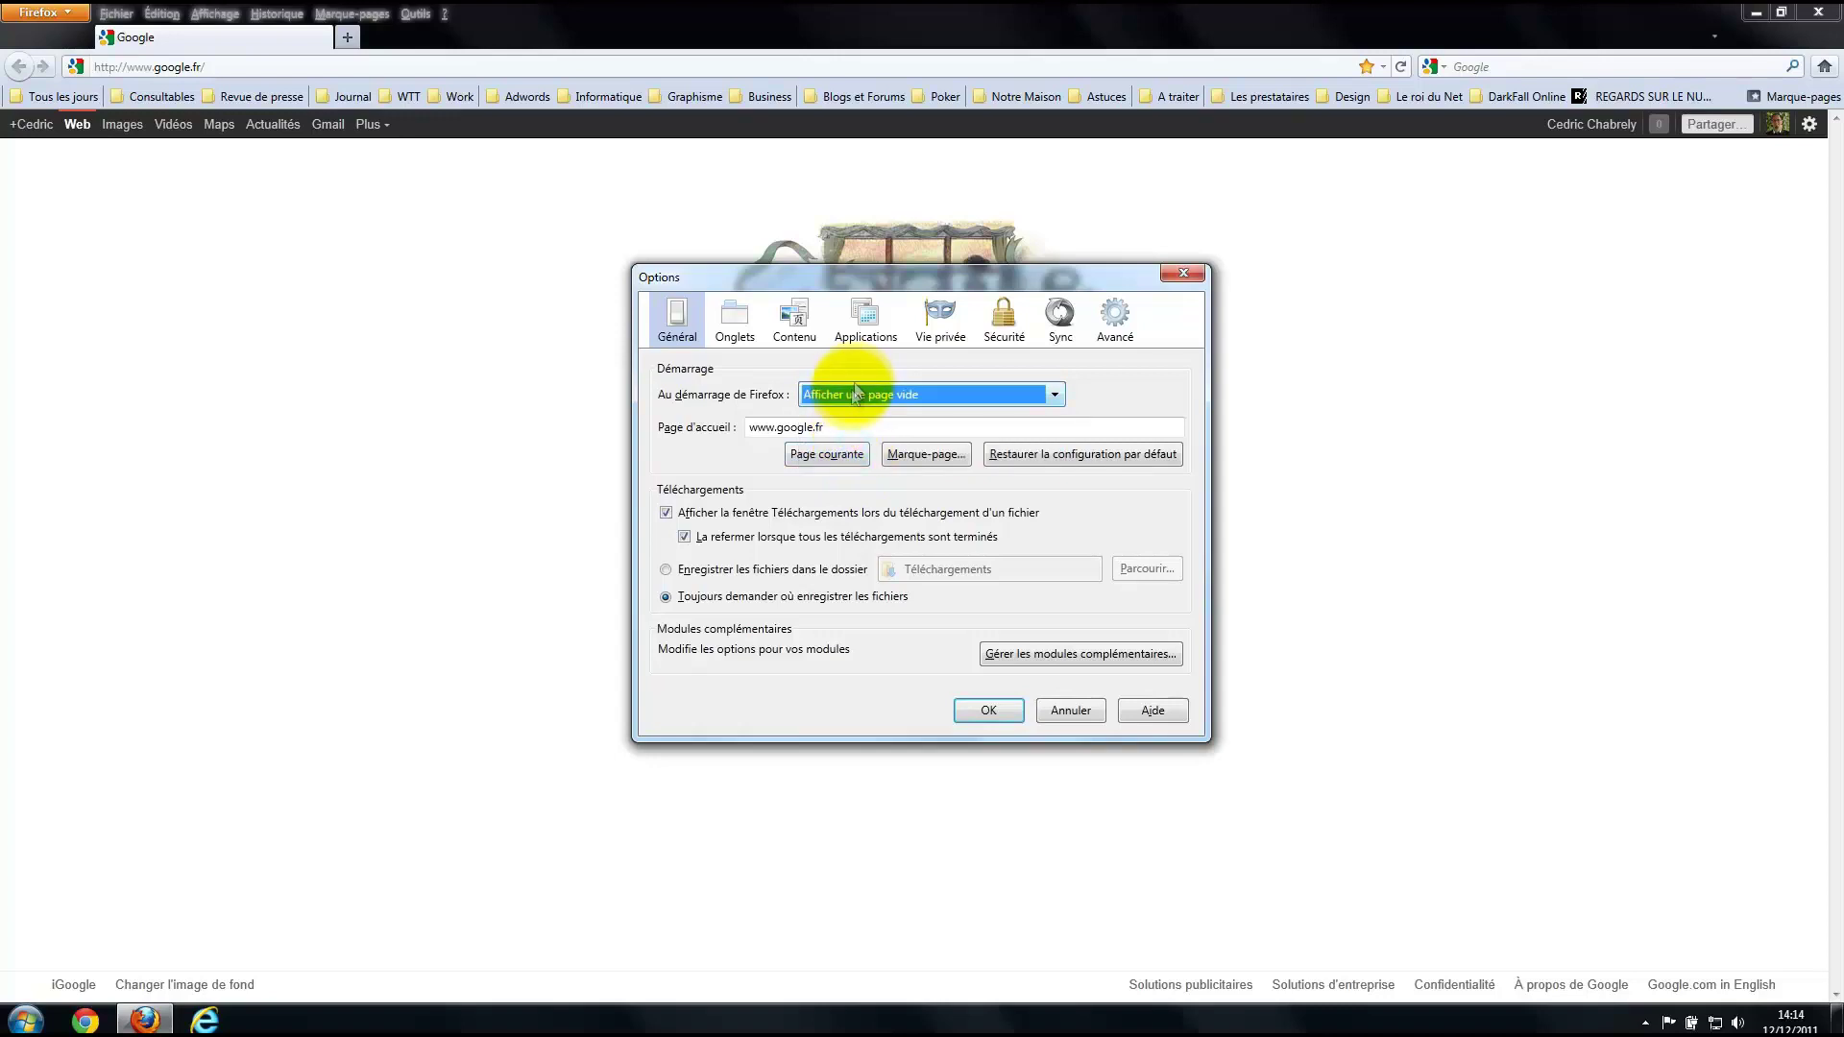
pyautogui.click(855, 396)
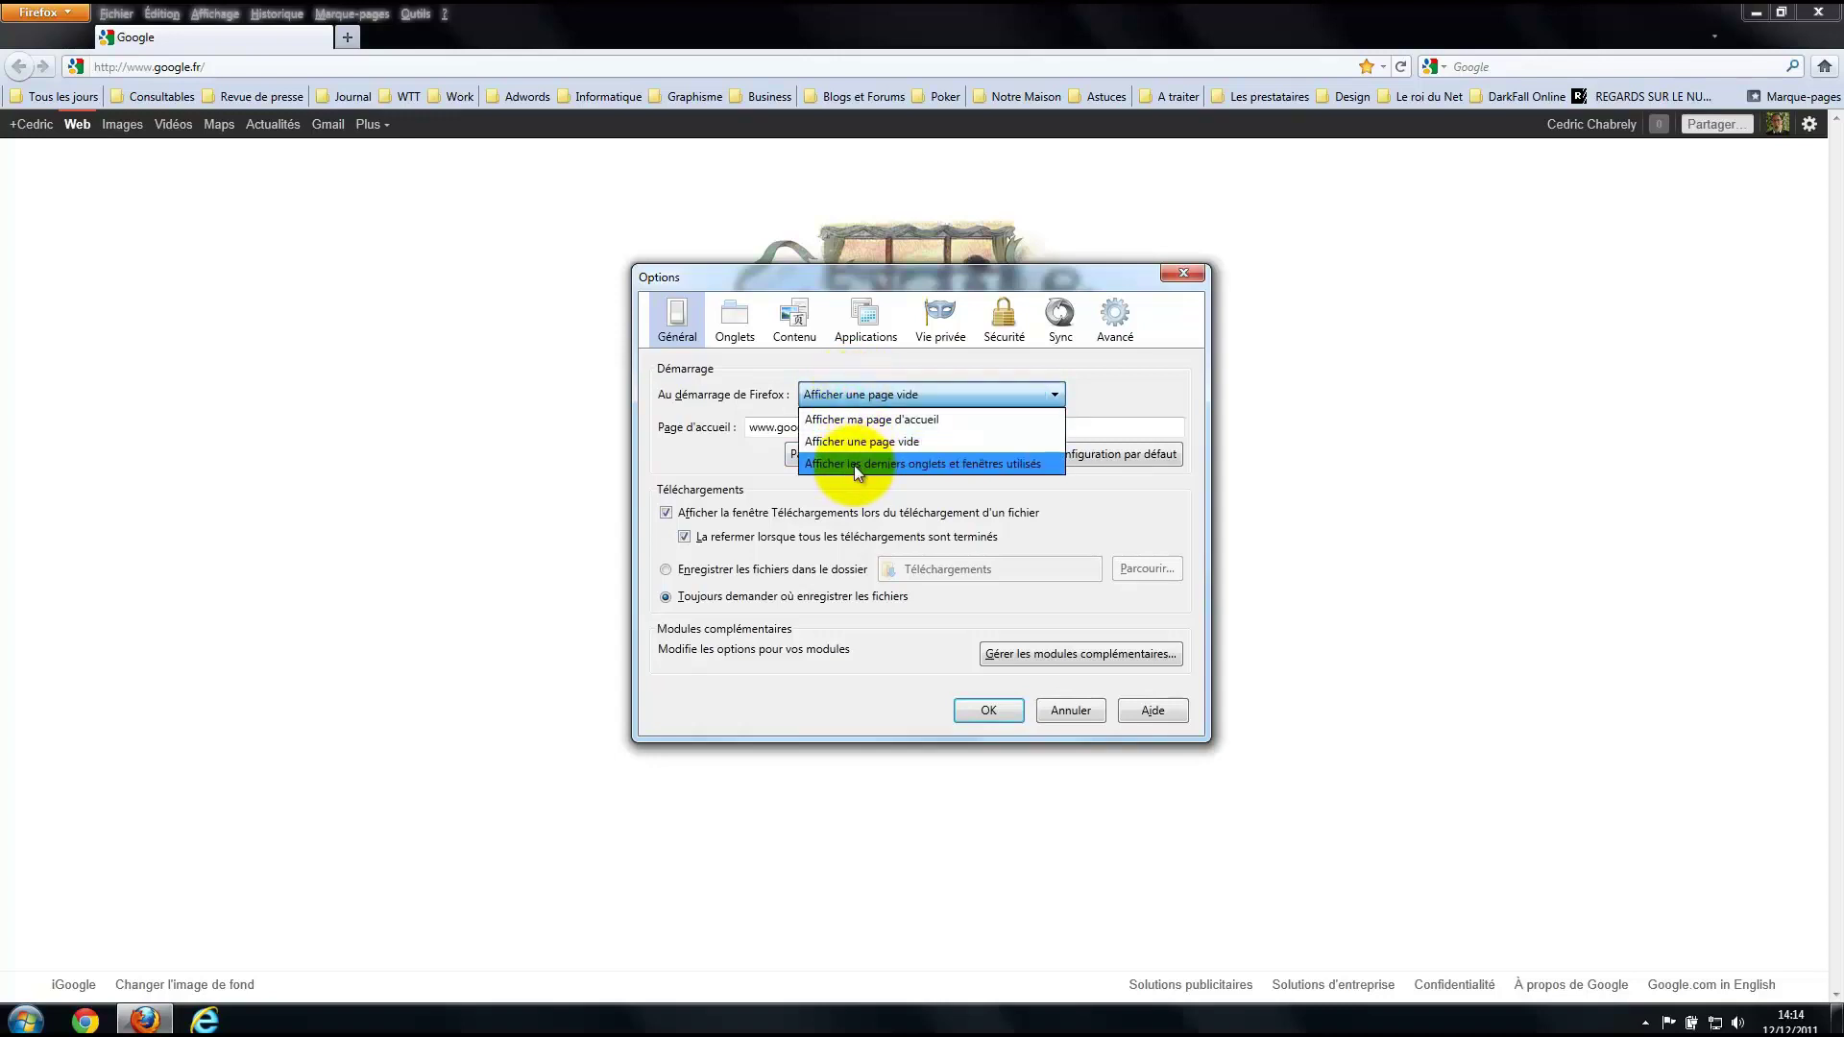
pyautogui.click(858, 465)
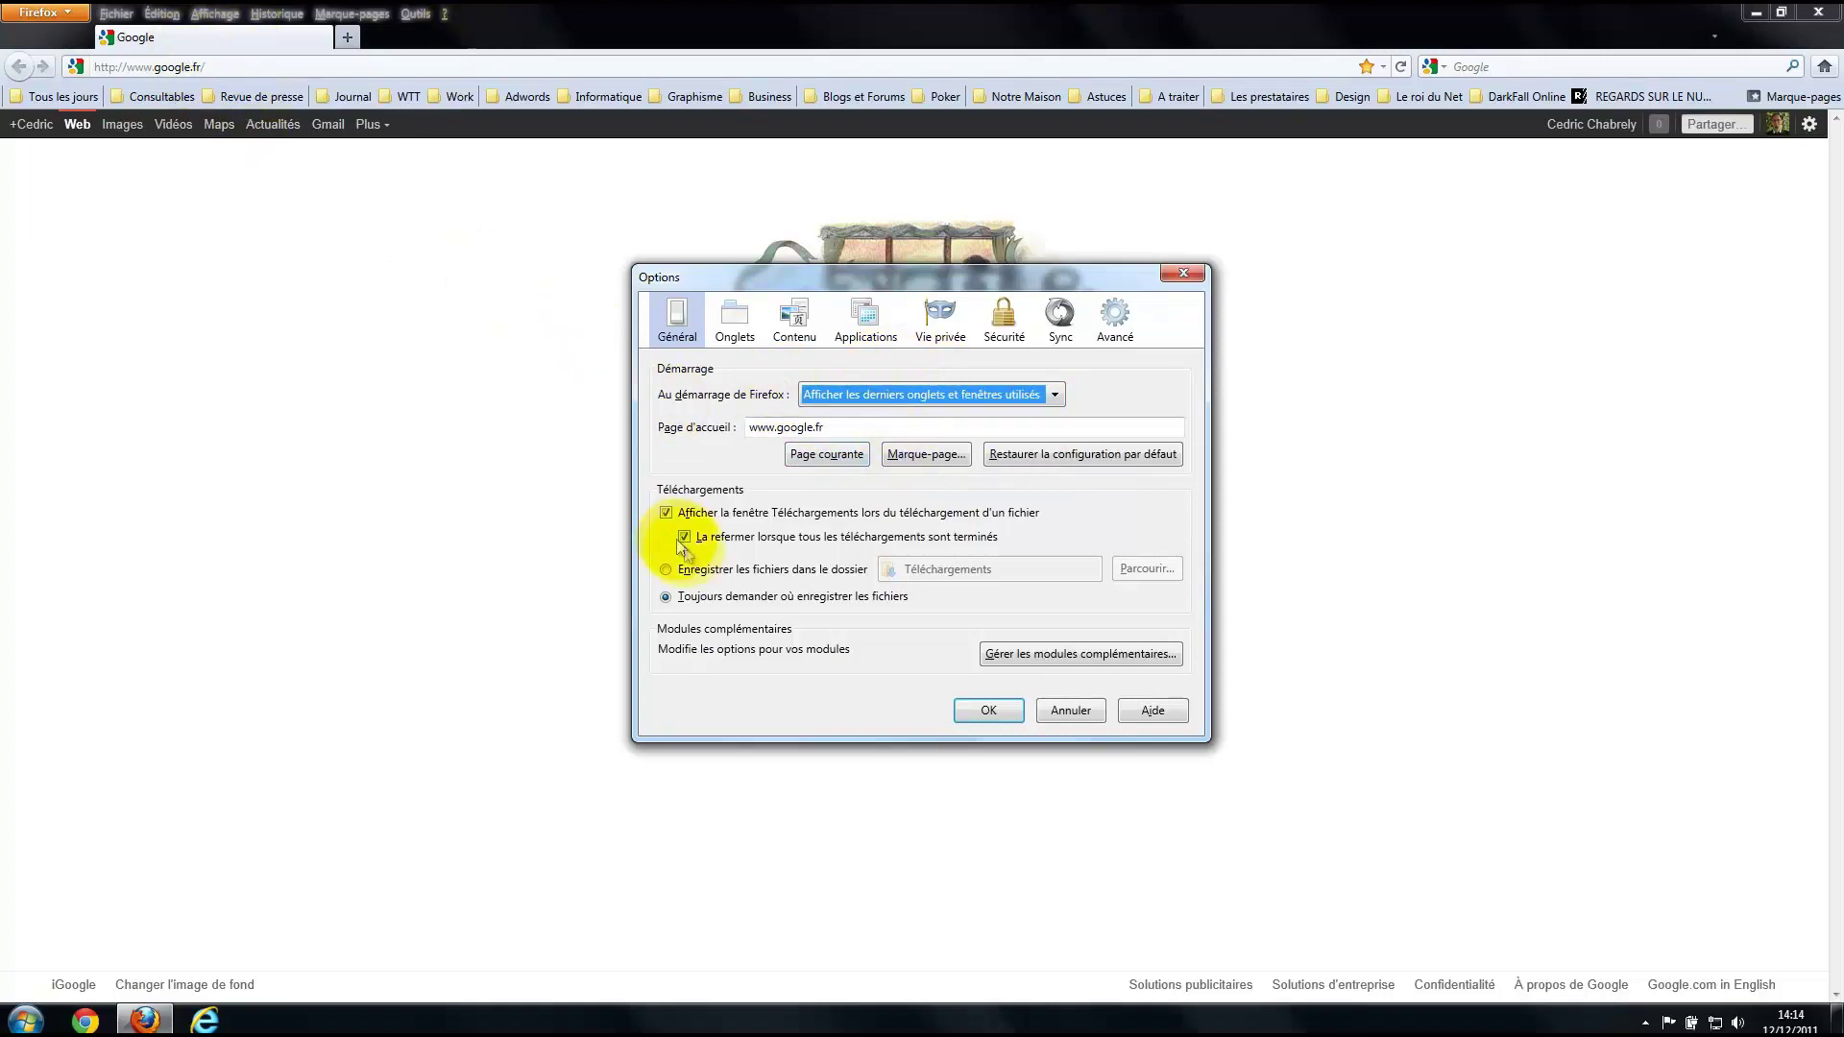
# Set Firefox's startup behaviour to "Afficher ma page d'accueil" and dismiss the Xmarks connection window.
pyautogui.click(858, 395)
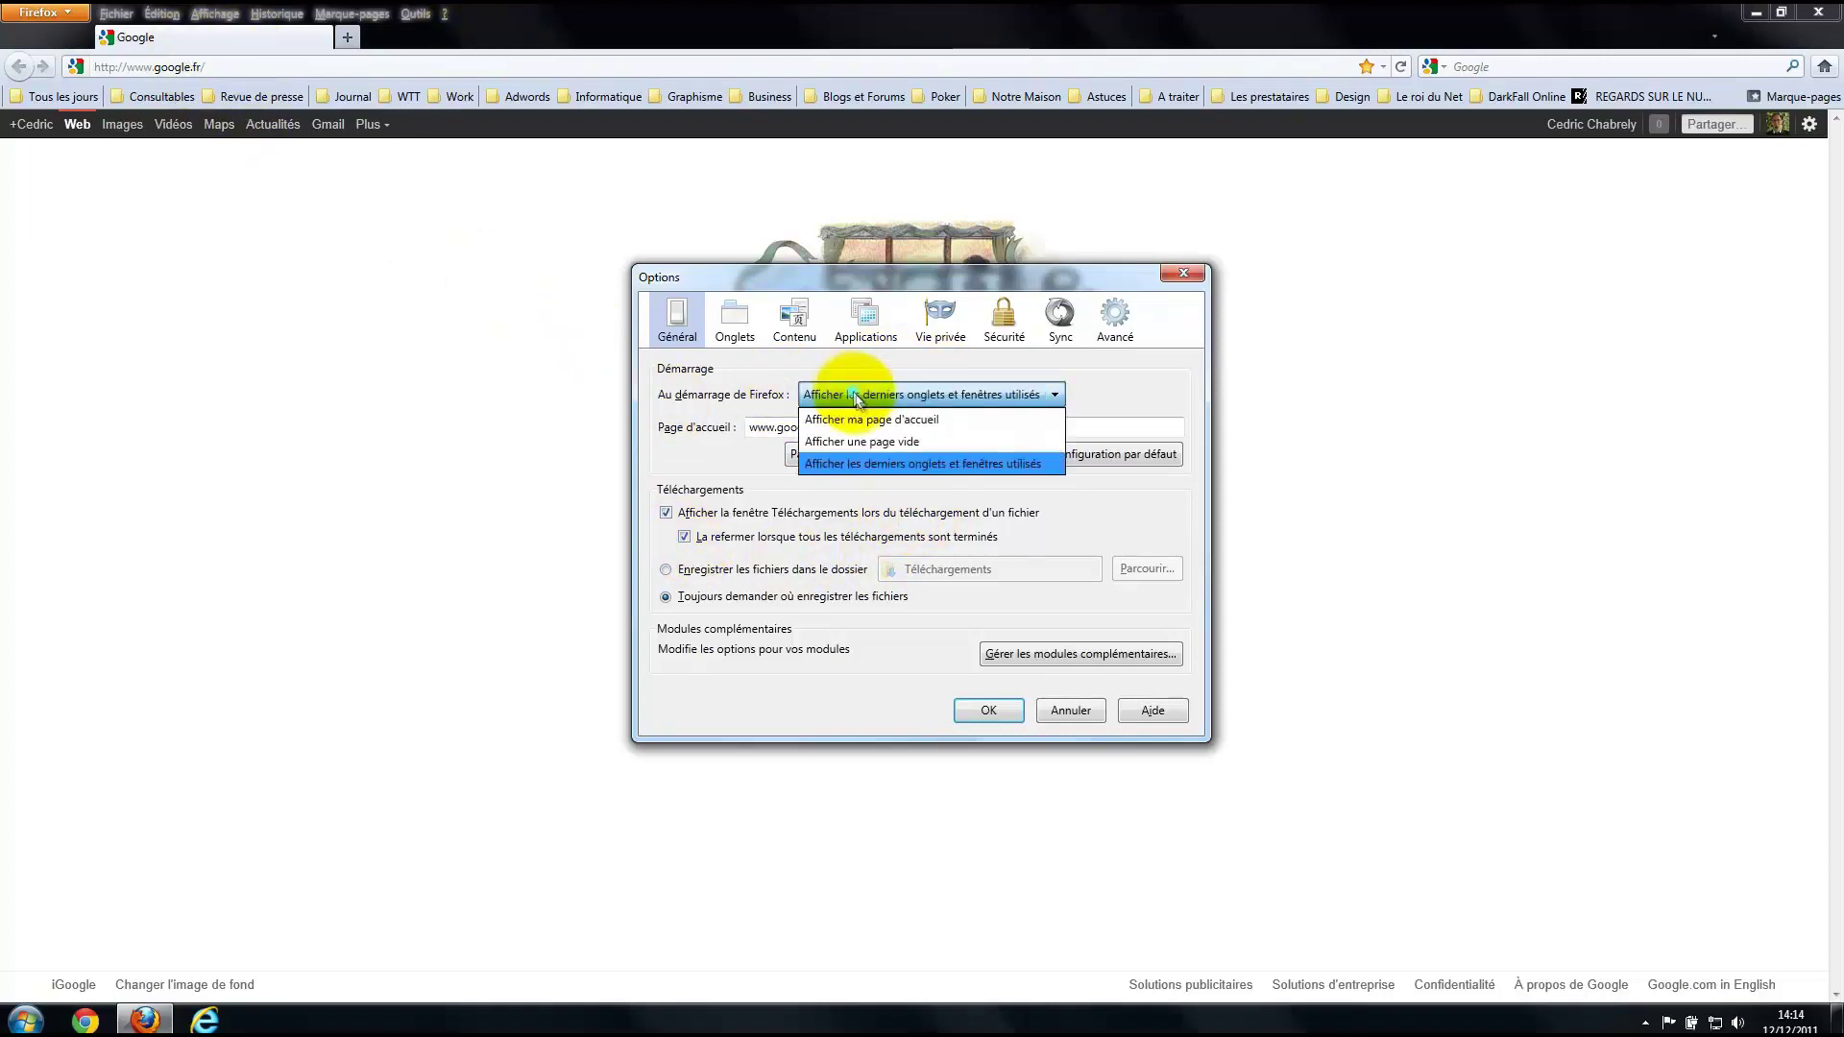
pyautogui.click(858, 423)
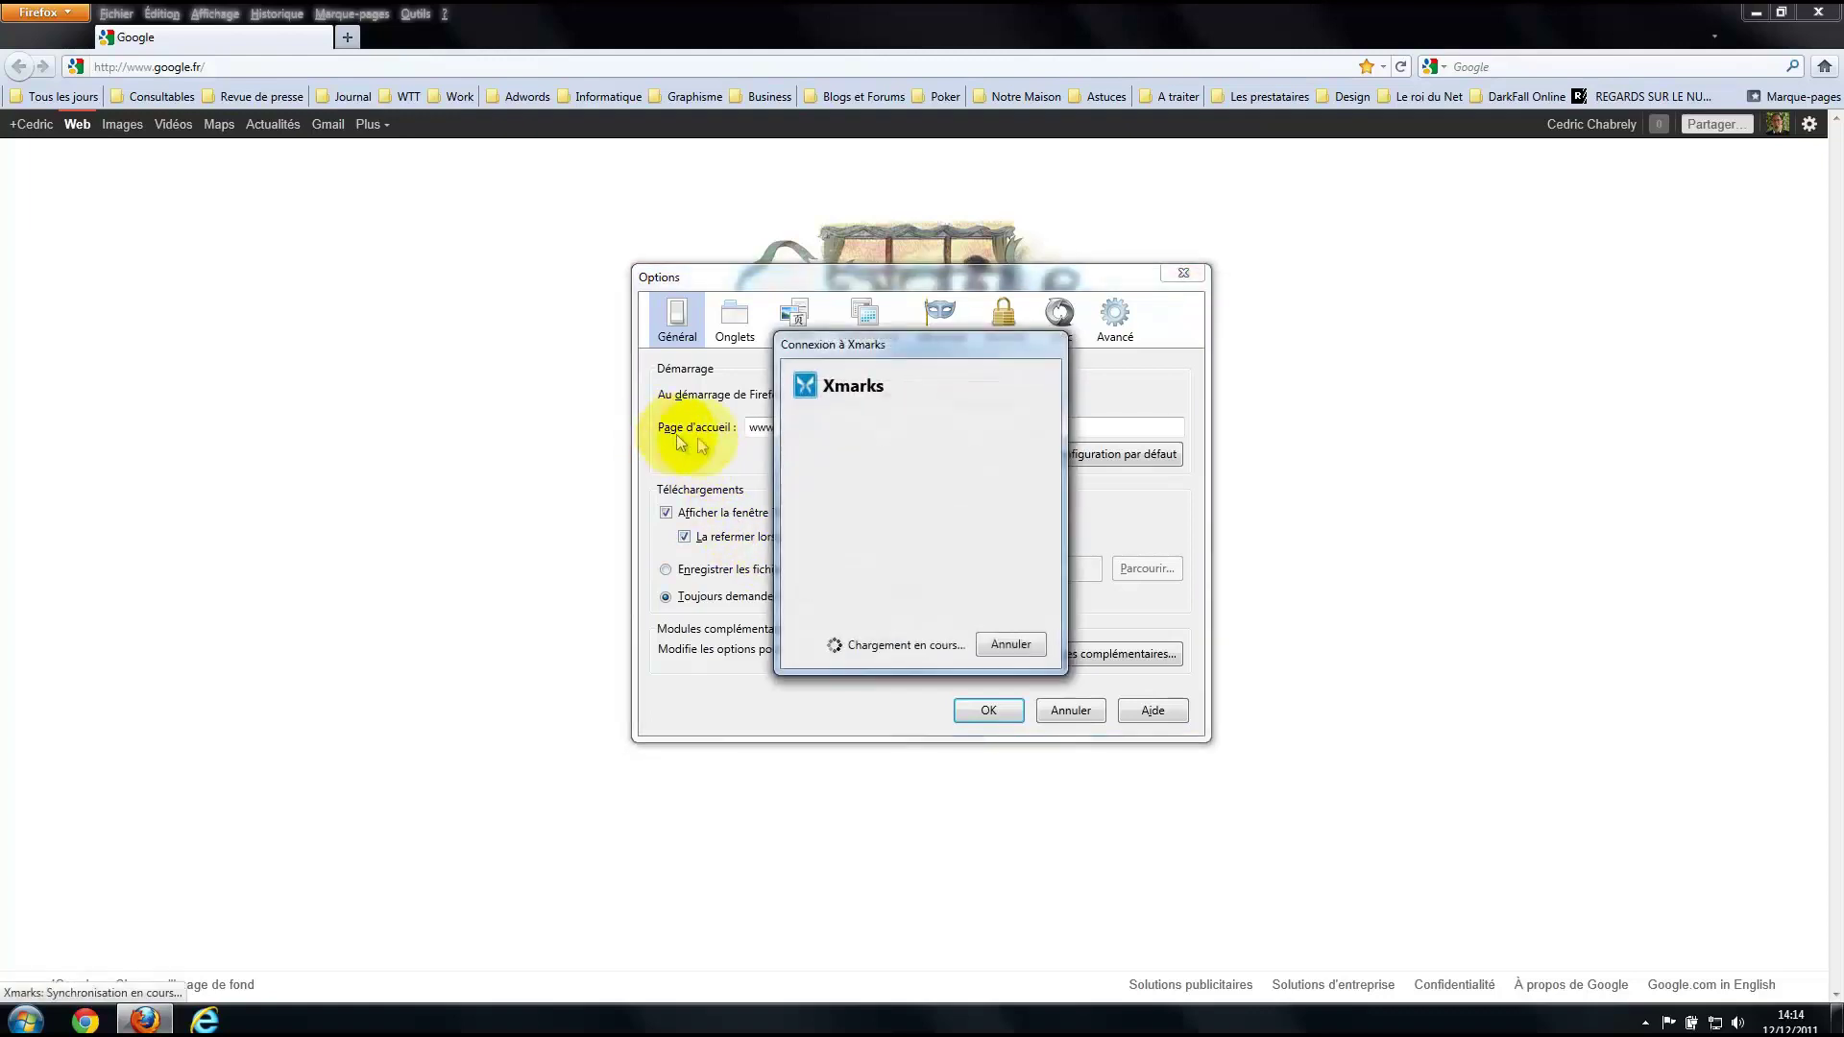
pyautogui.click(1038, 387)
pyautogui.click(999, 396)
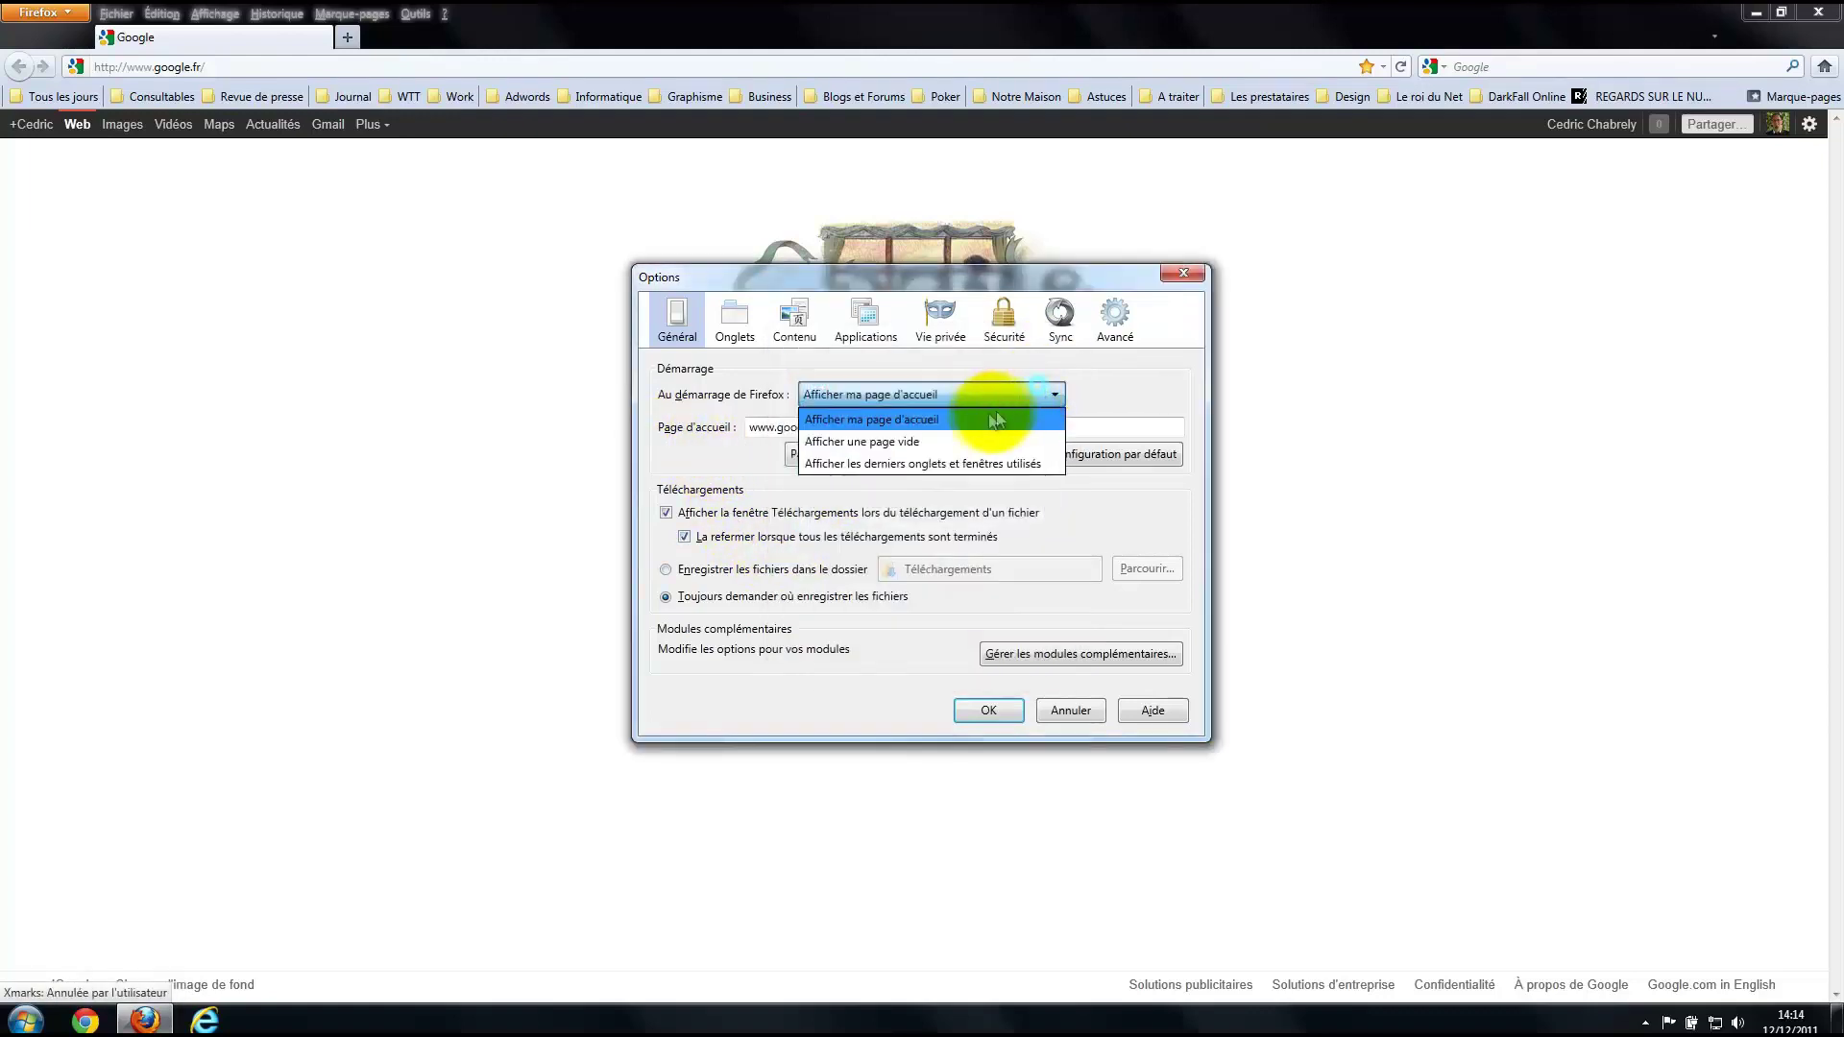
pyautogui.click(759, 430)
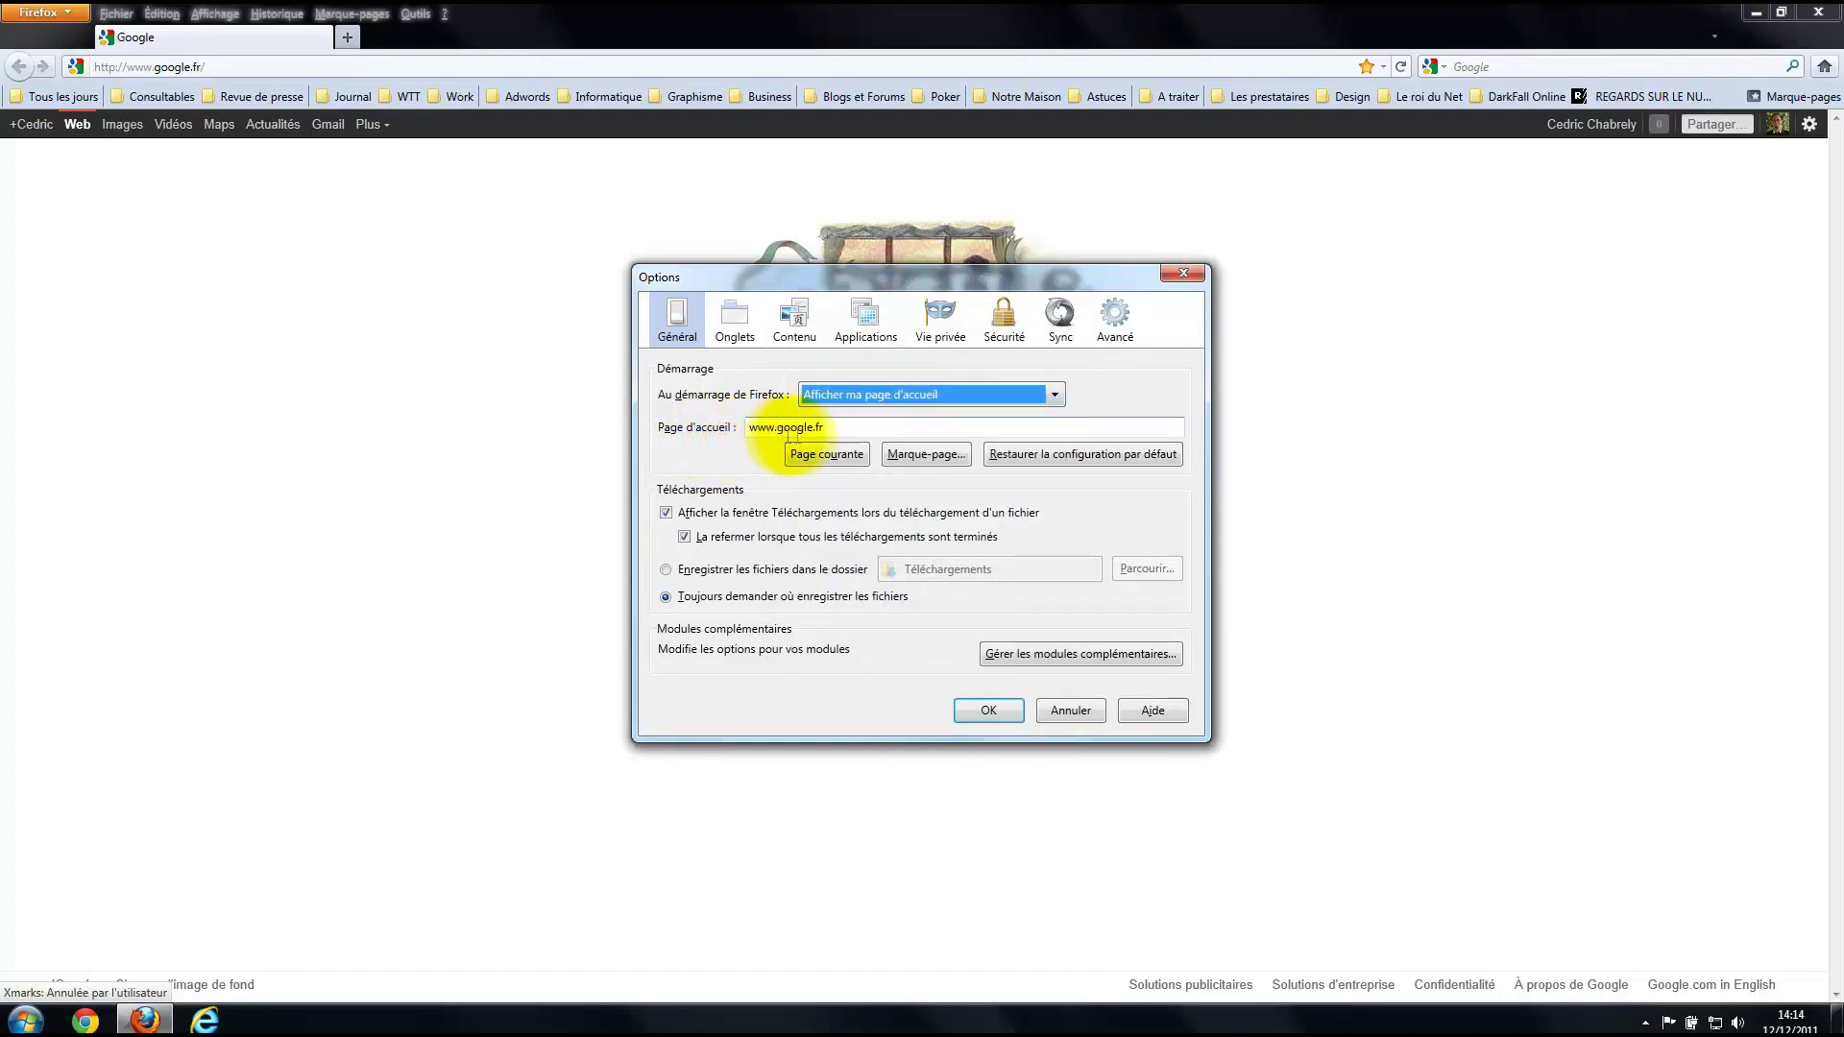
pyautogui.moveTo(774, 428); pyautogui.dragTo(841, 438)
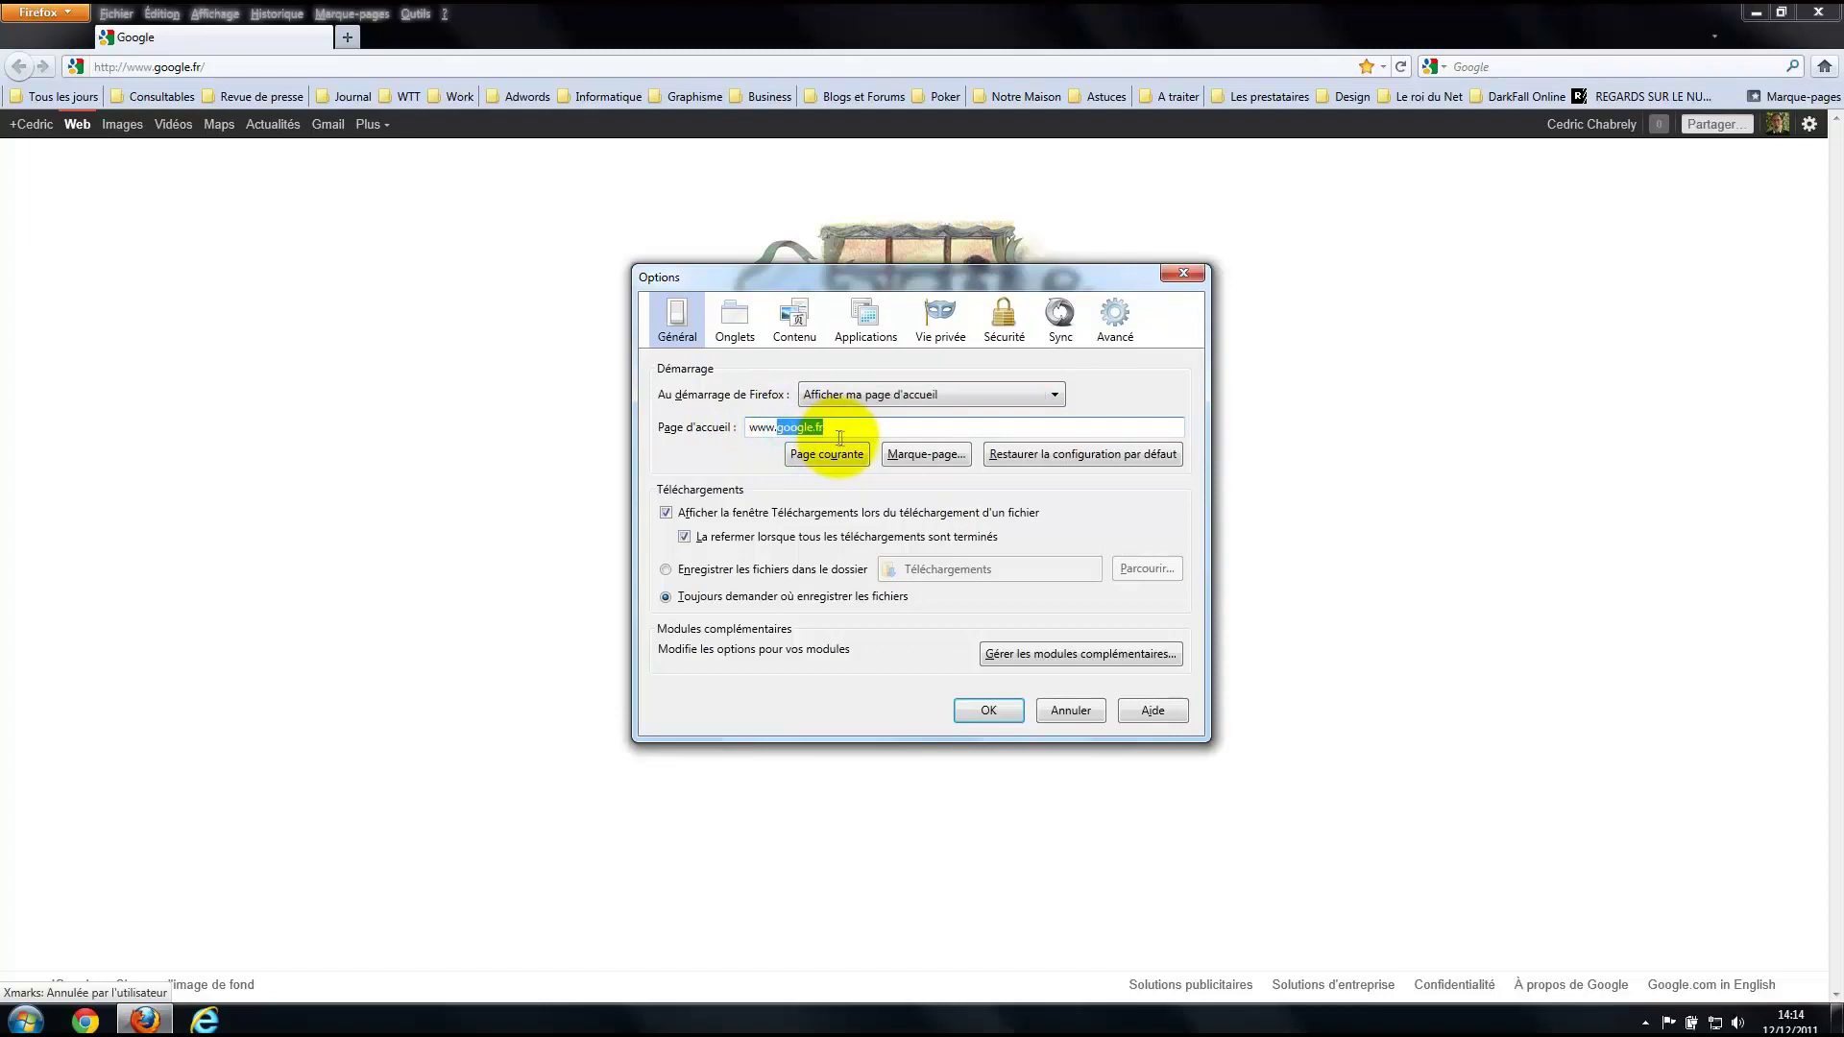
pyautogui.write('orange.fr')
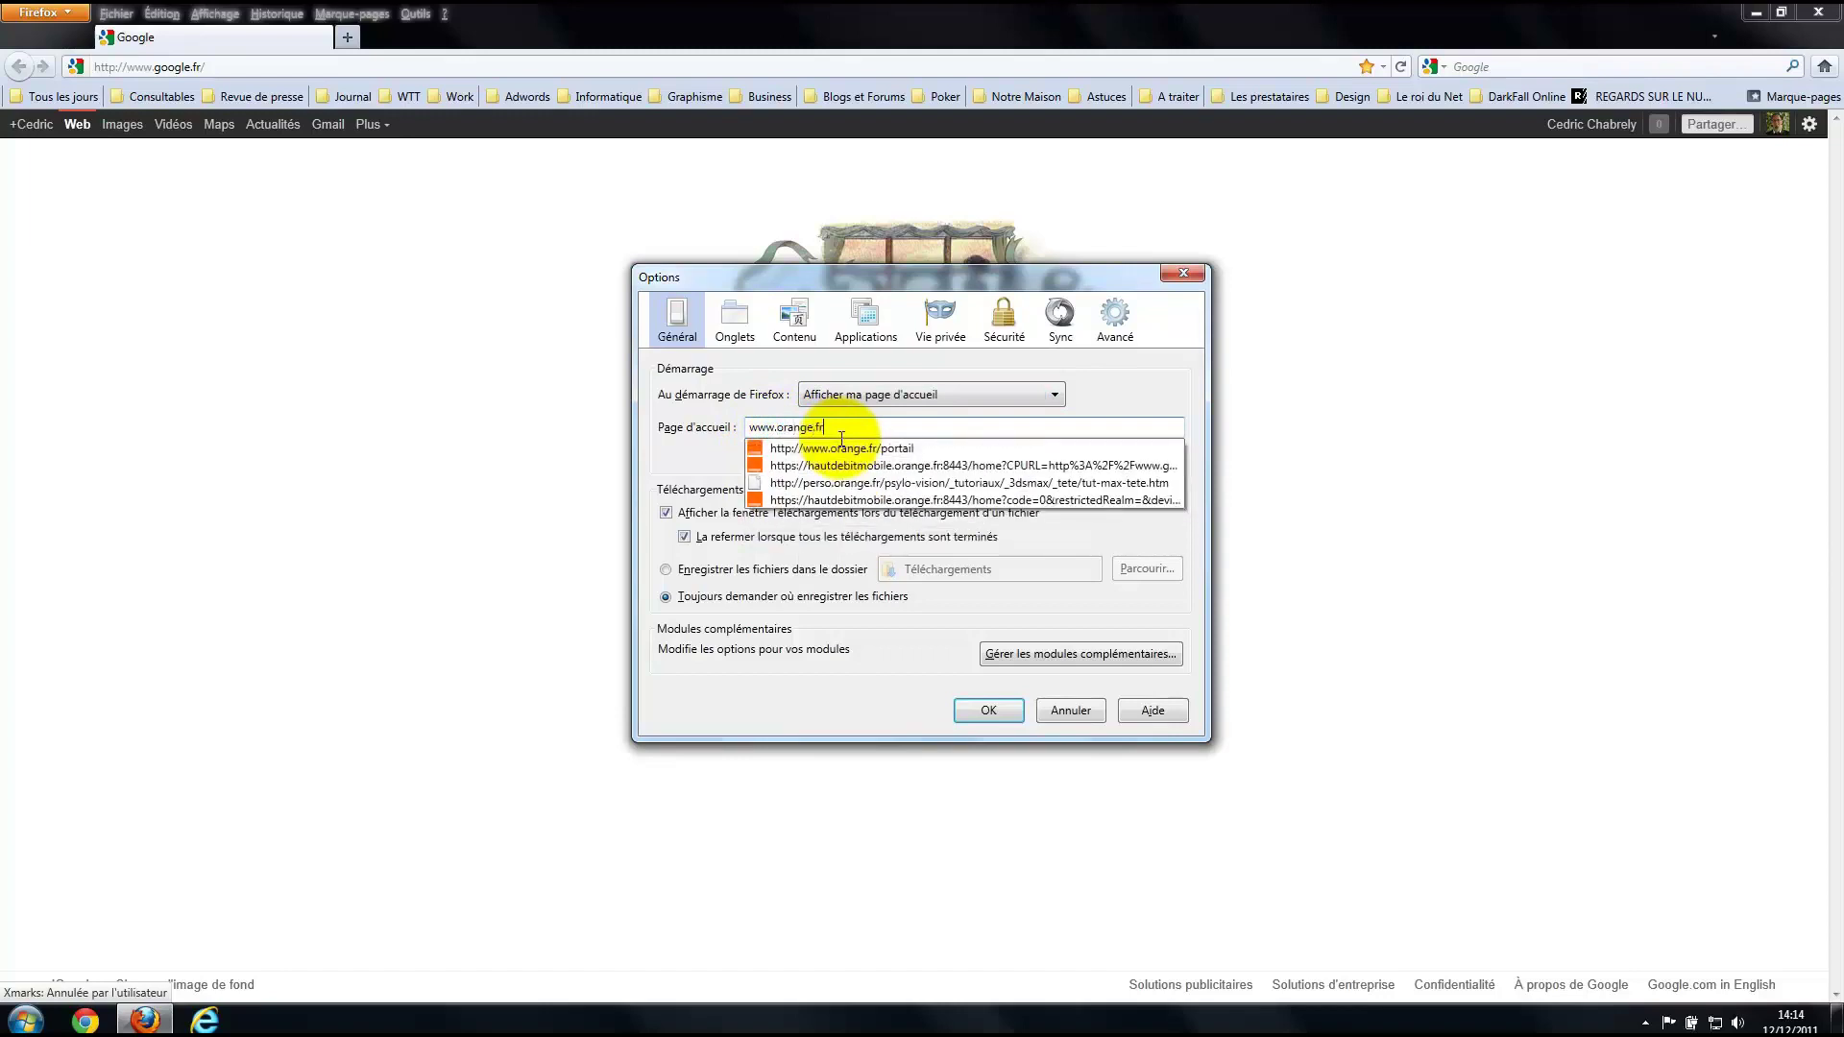
pyautogui.write('/portail')
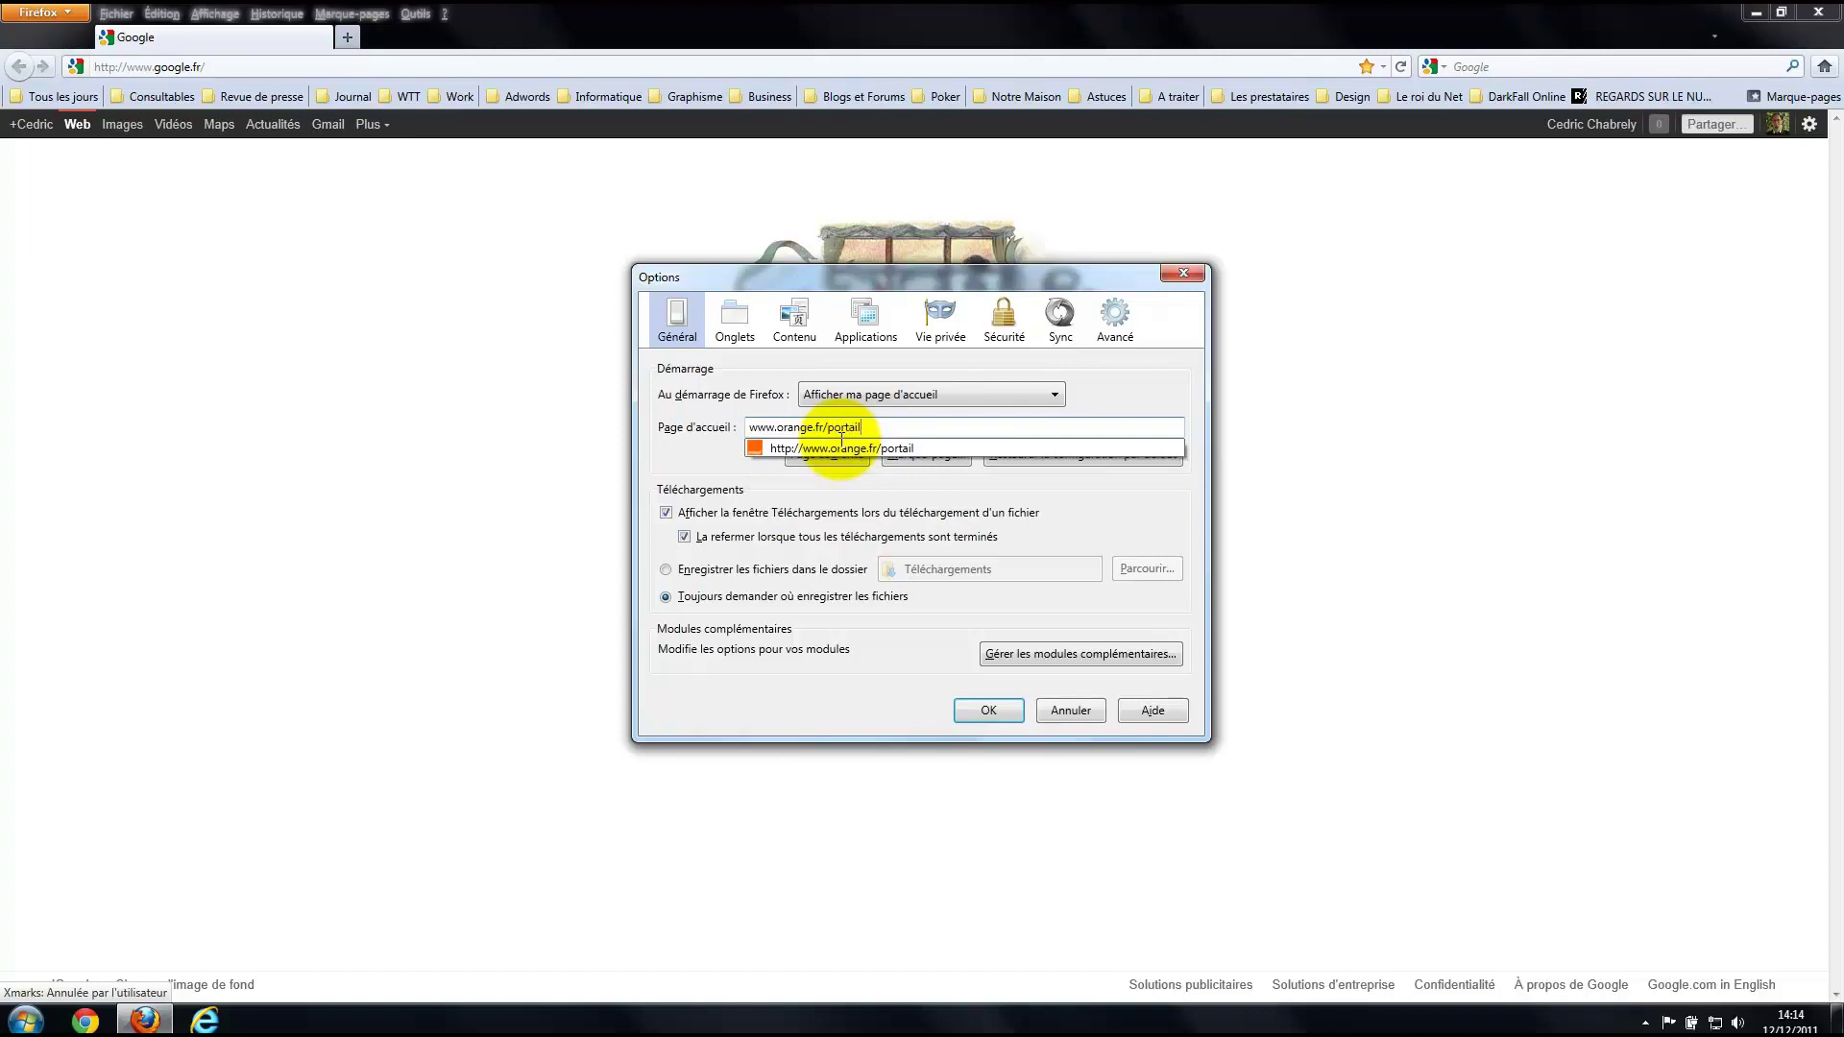
pyautogui.press('Escape')
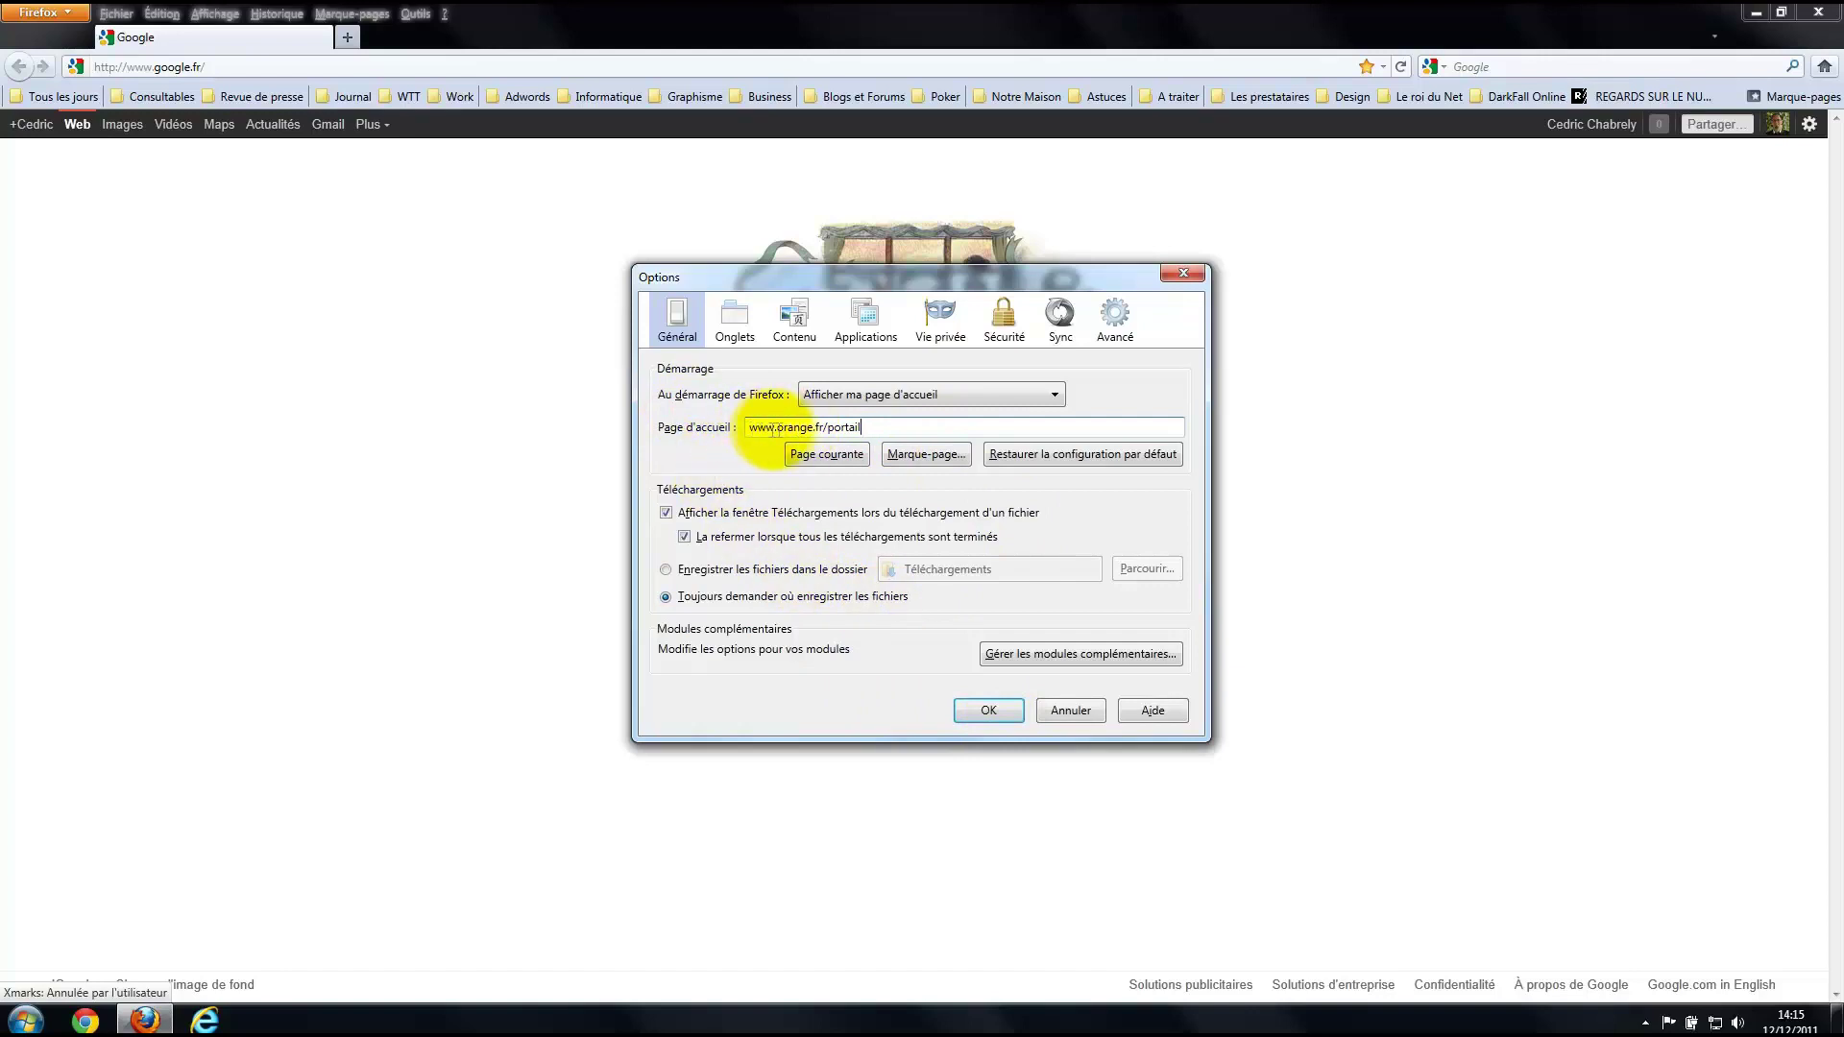
pyautogui.click(990, 712)
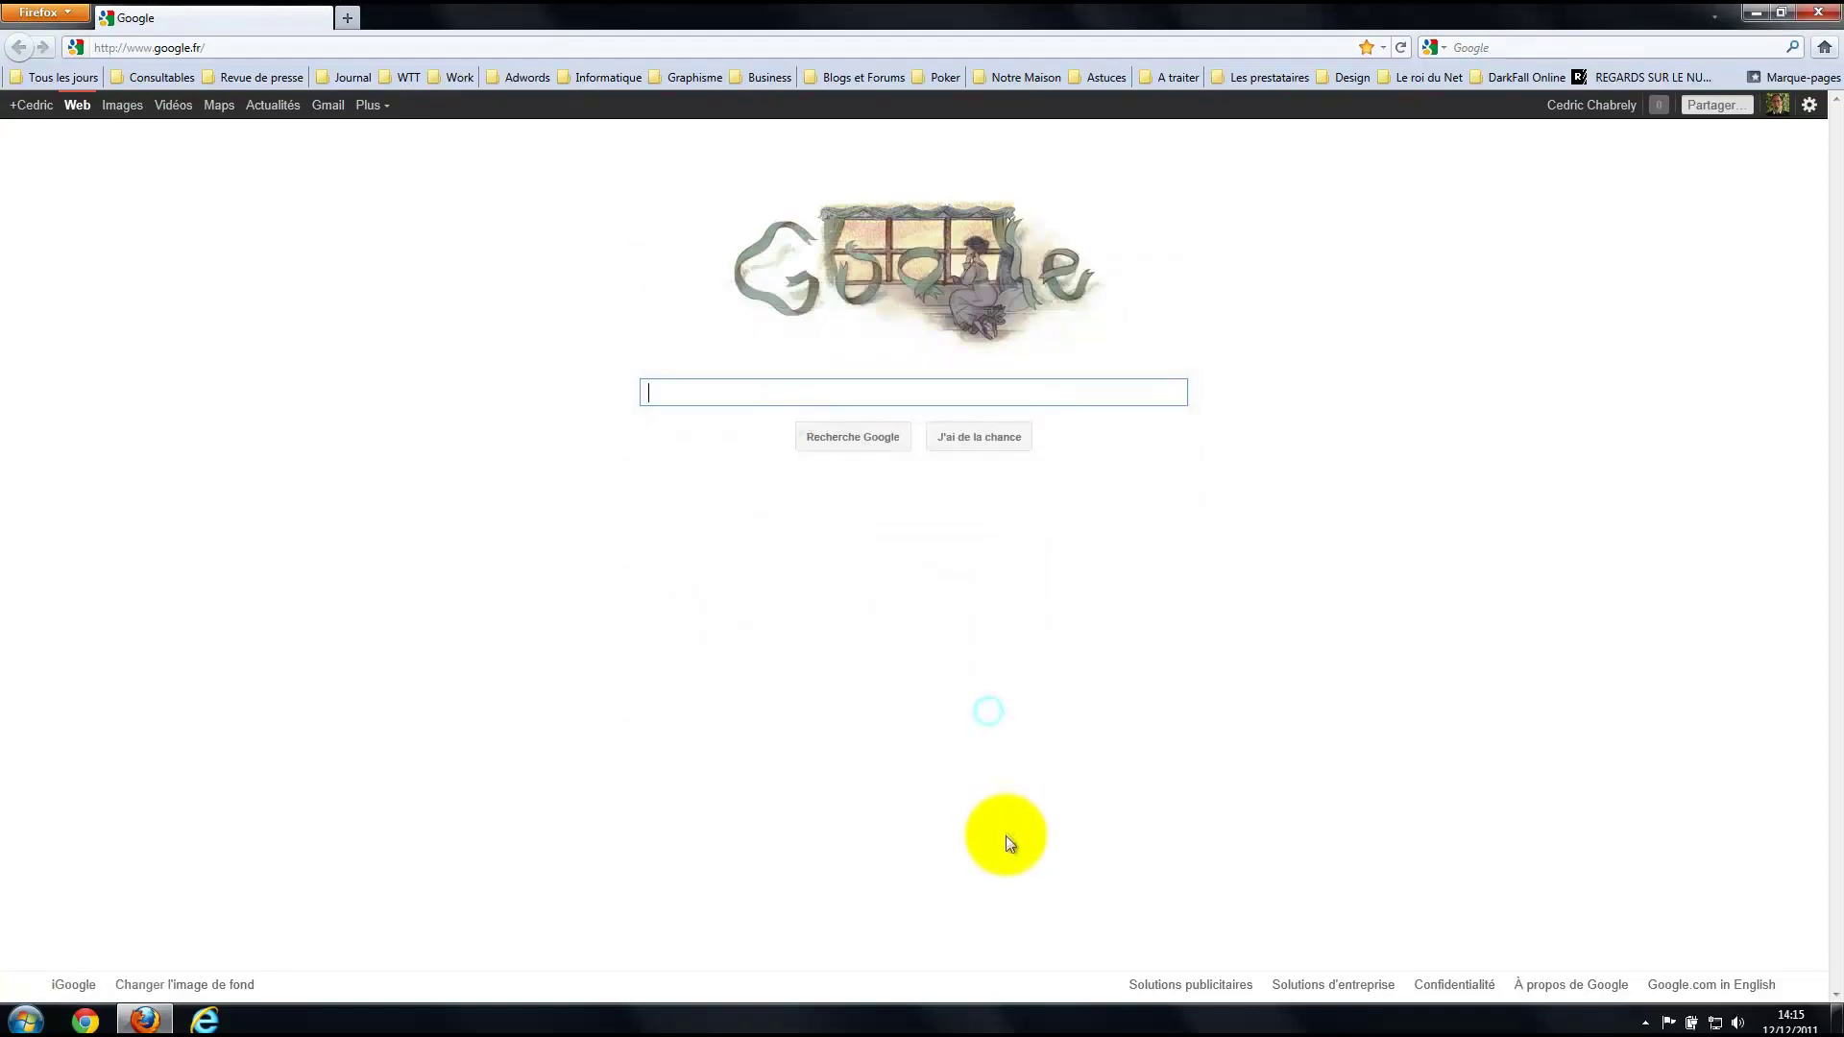
pyautogui.click(1820, 11)
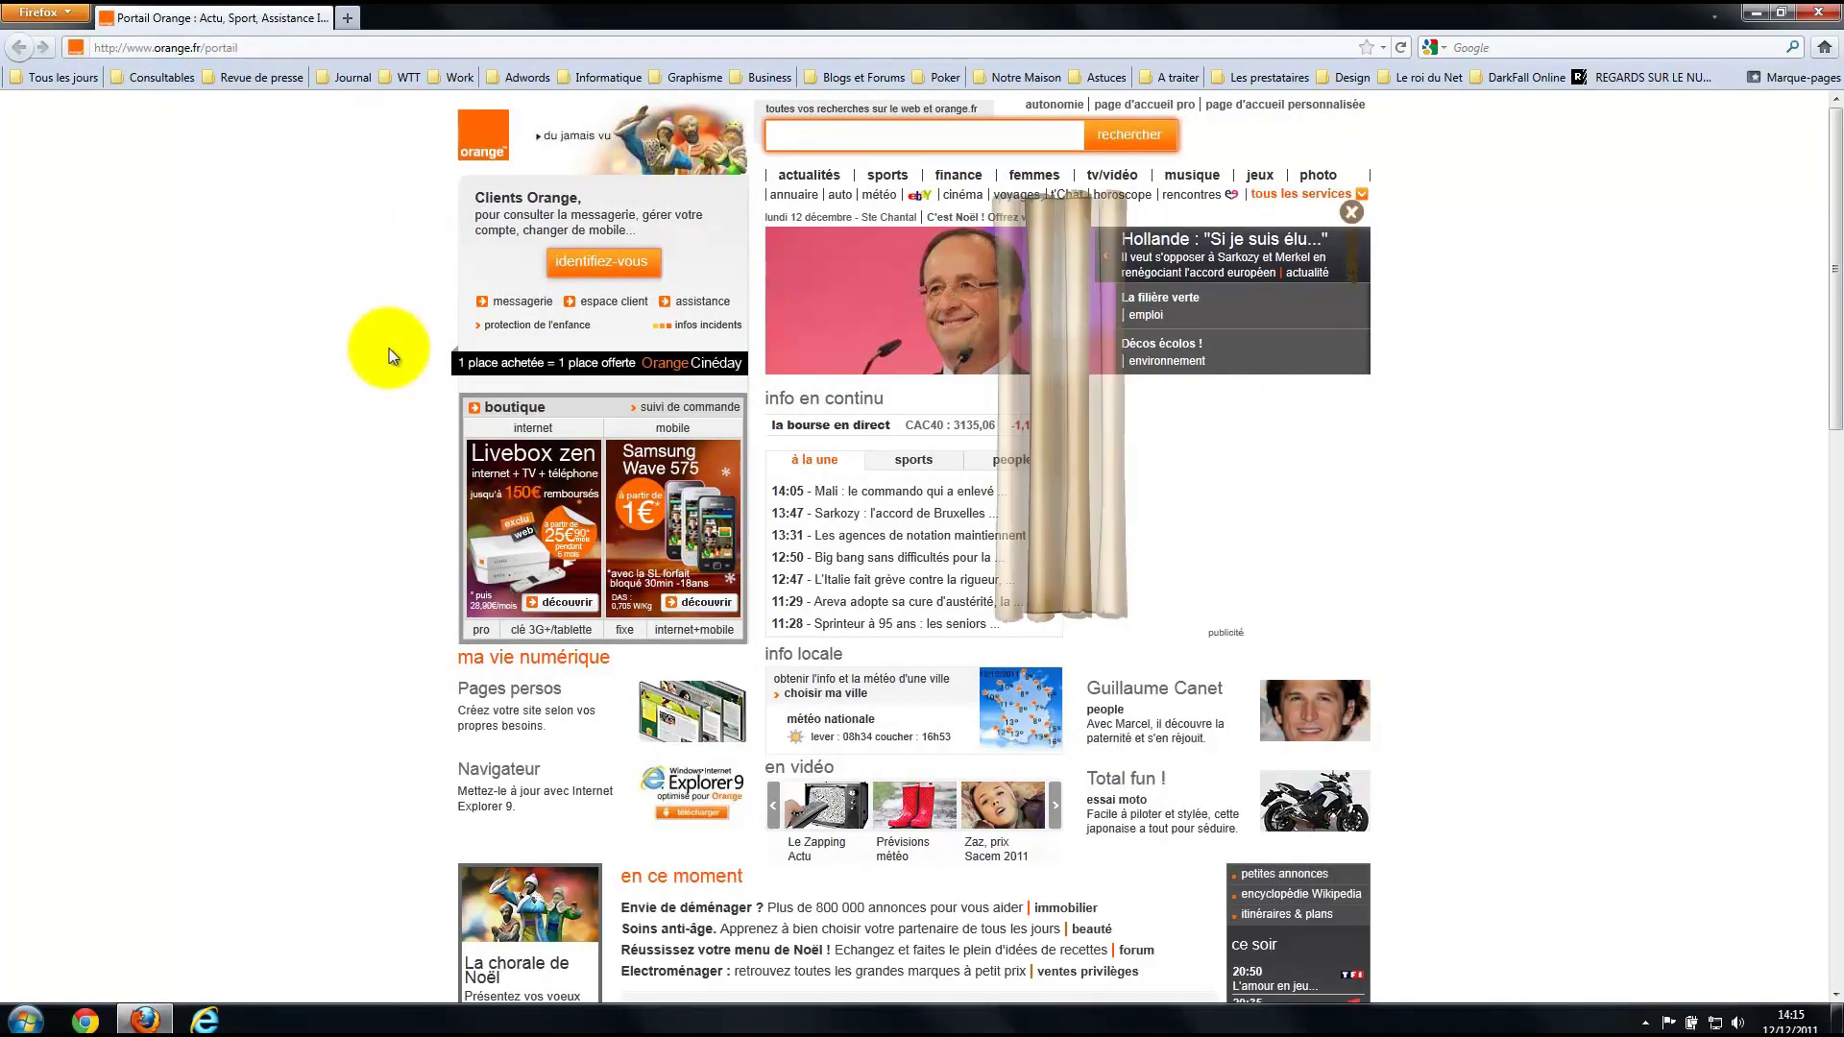
pyautogui.press('alt')
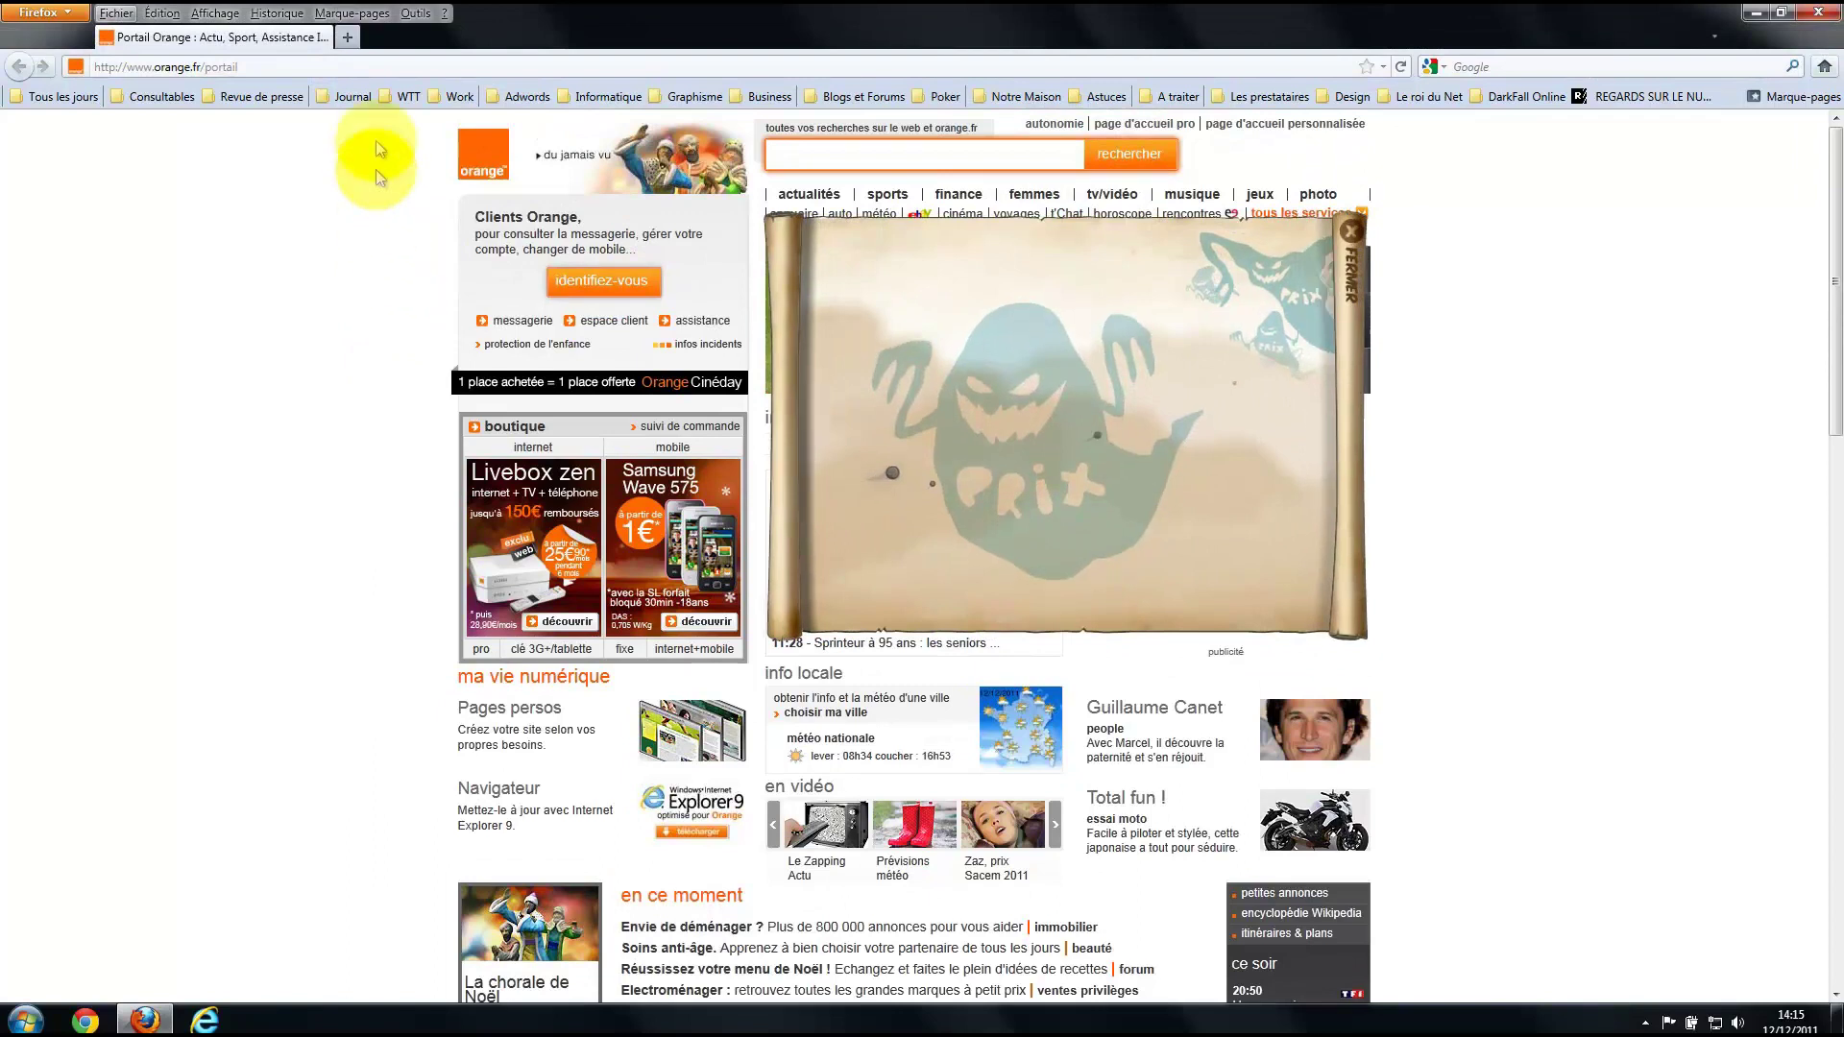
pyautogui.click(416, 12)
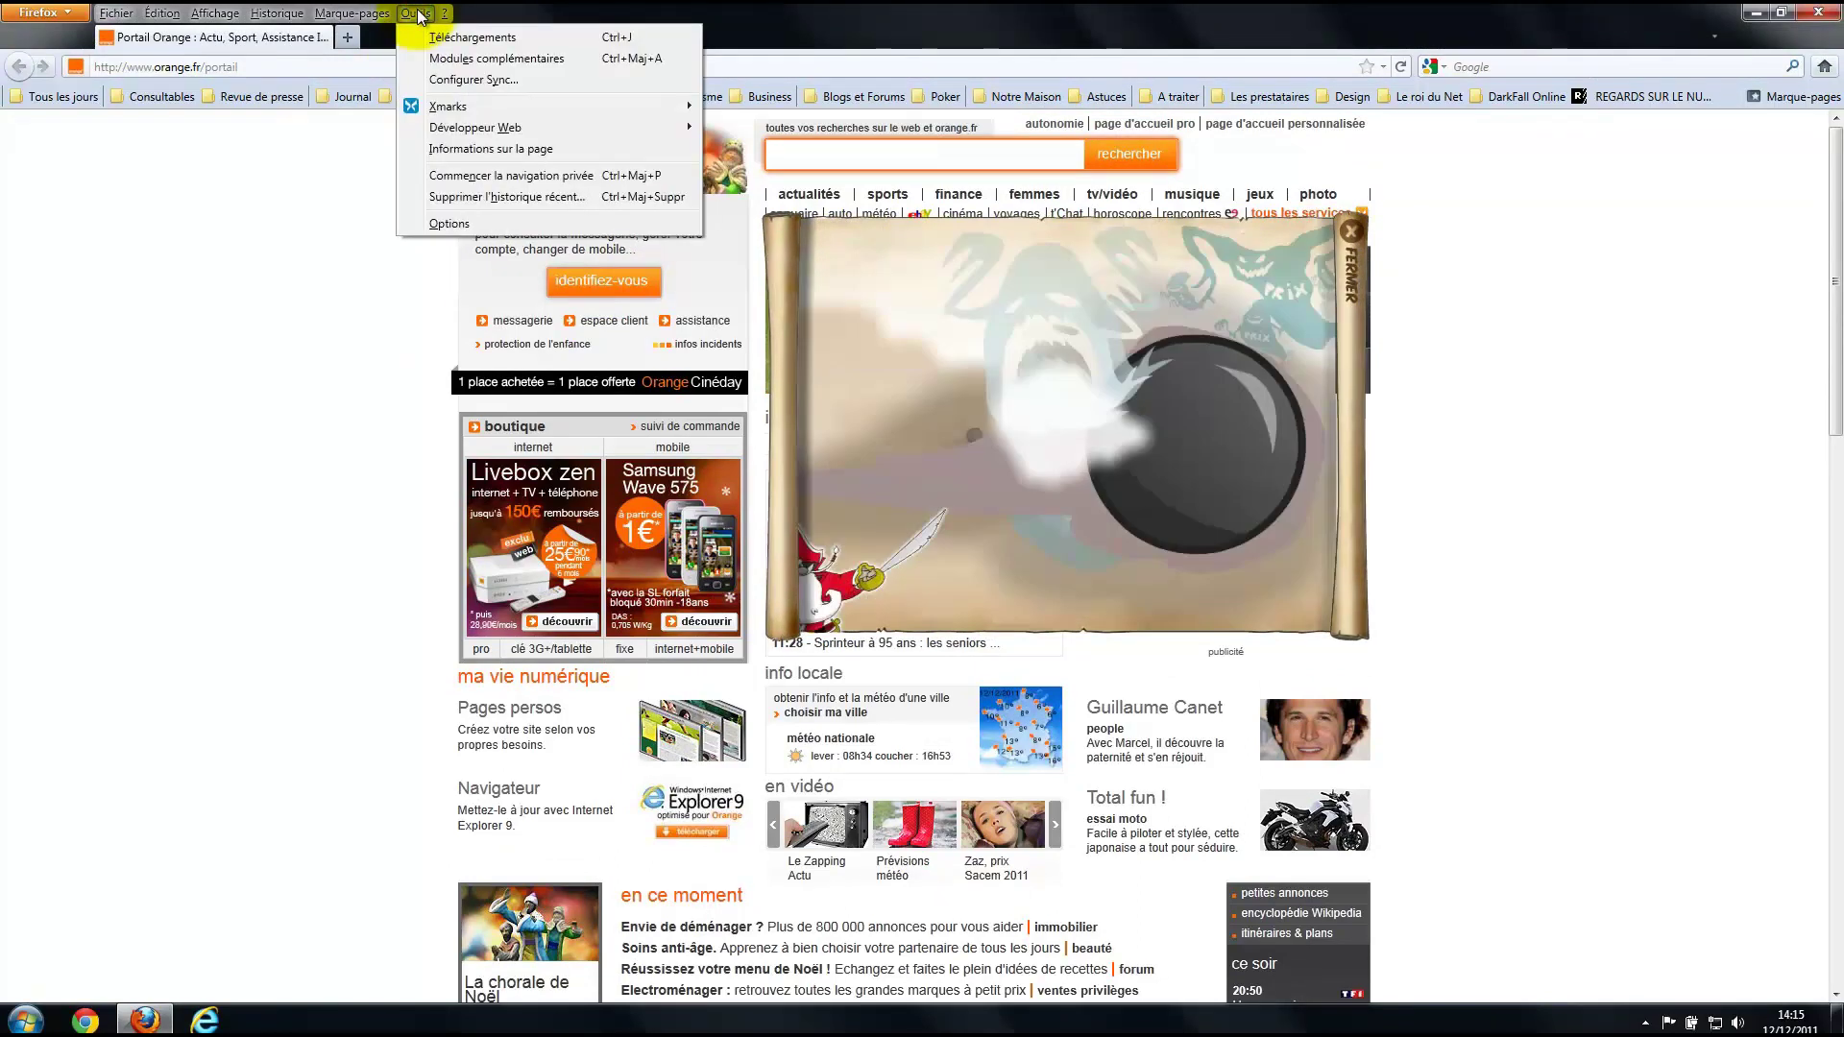
pyautogui.click(449, 223)
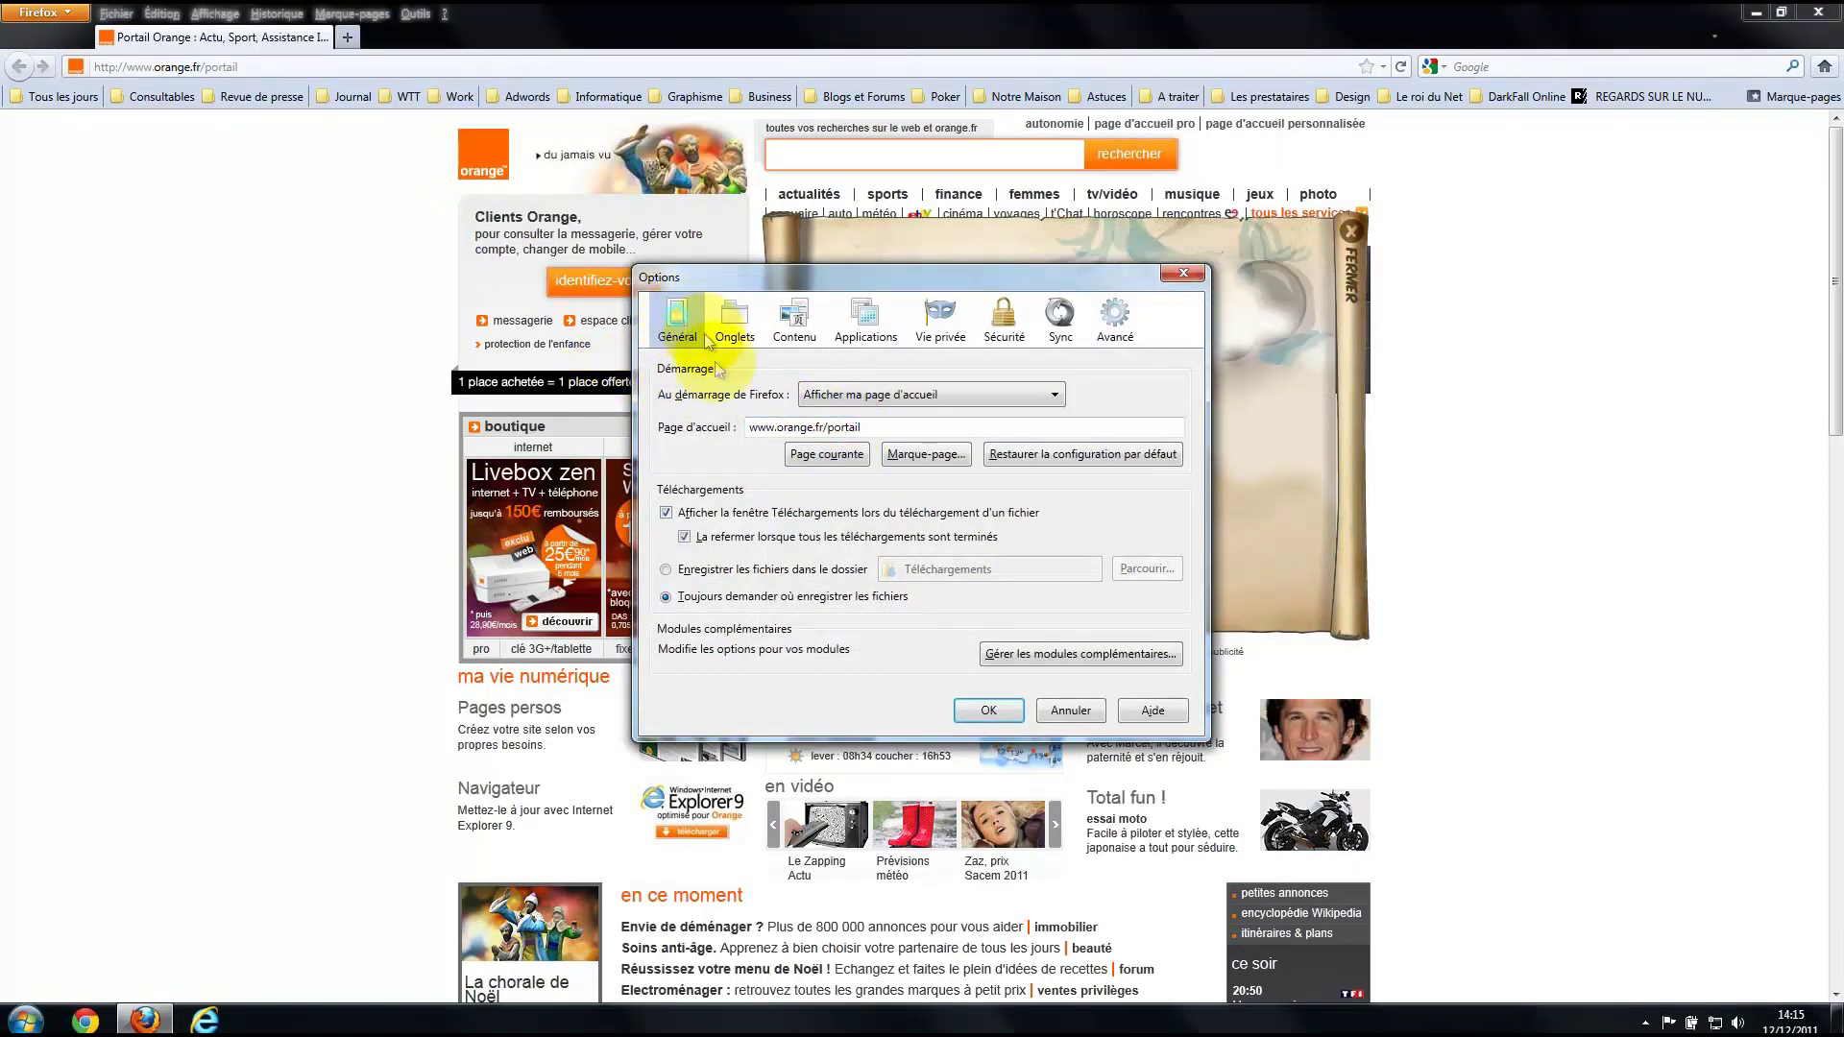
pyautogui.click(843, 394)
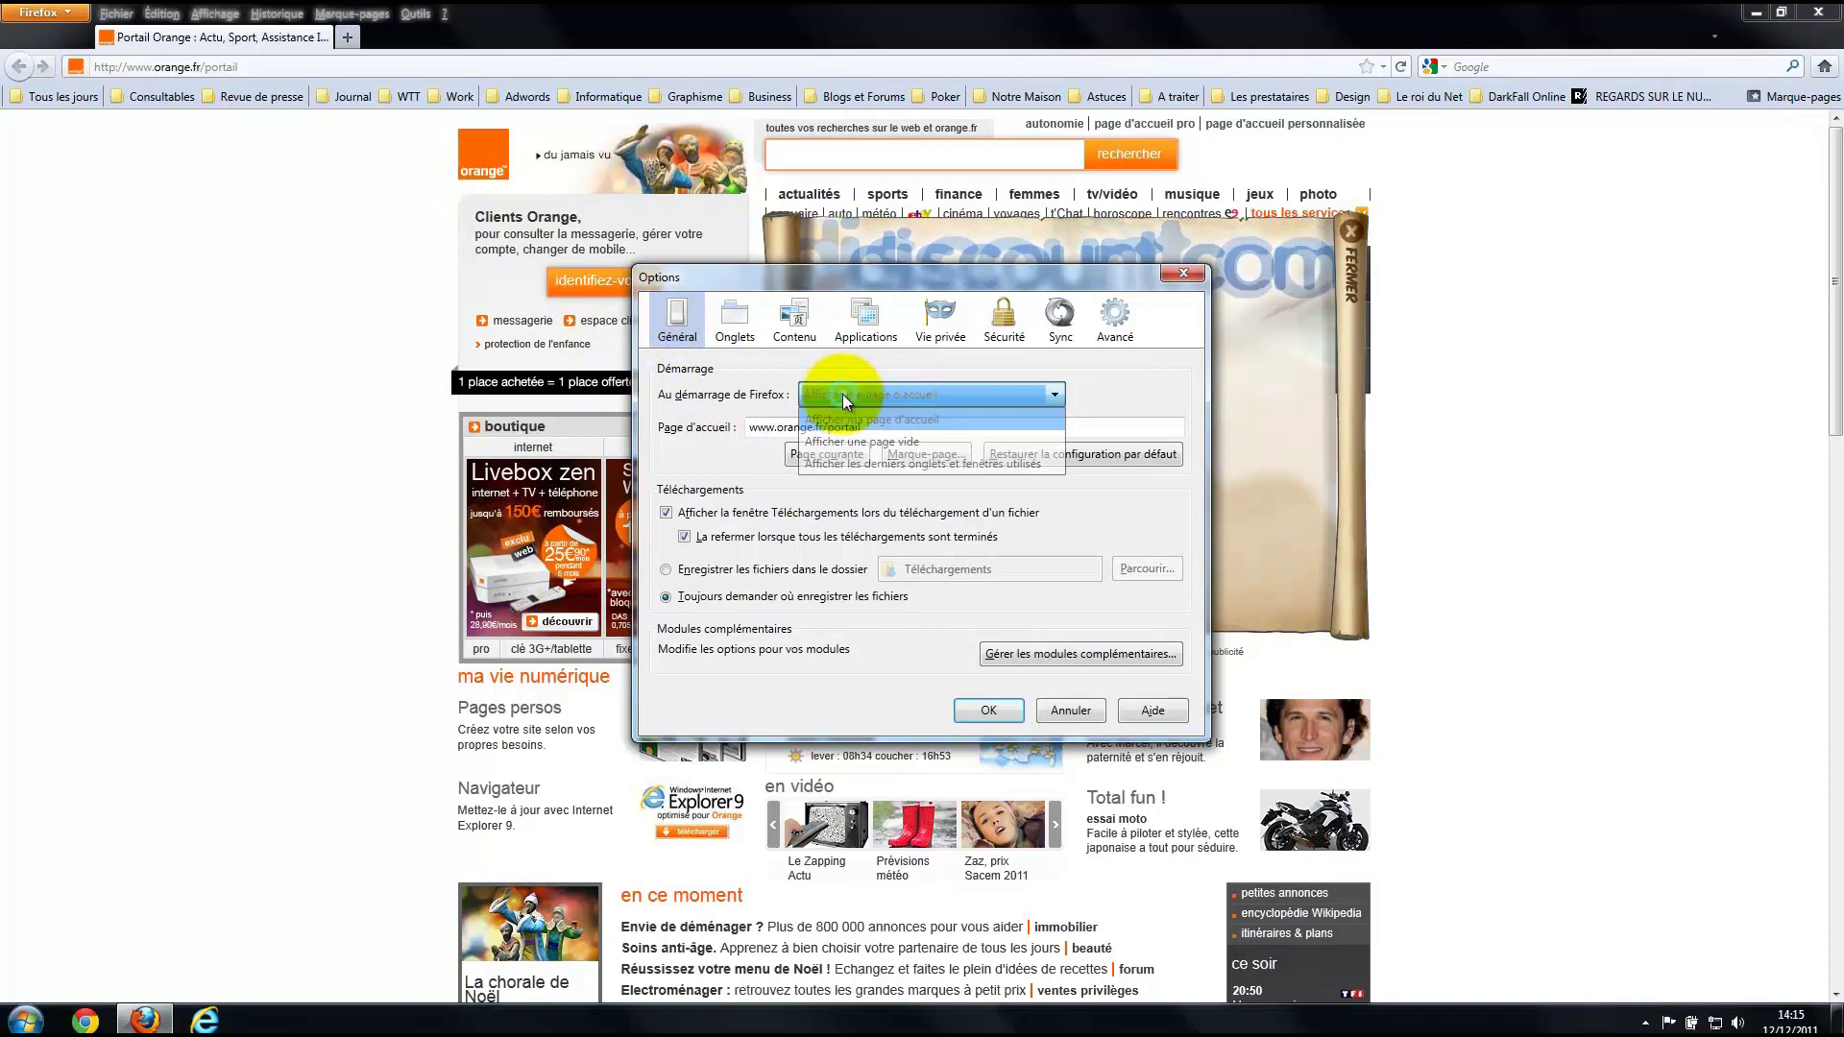
pyautogui.click(828, 418)
pyautogui.doubleClick(780, 426)
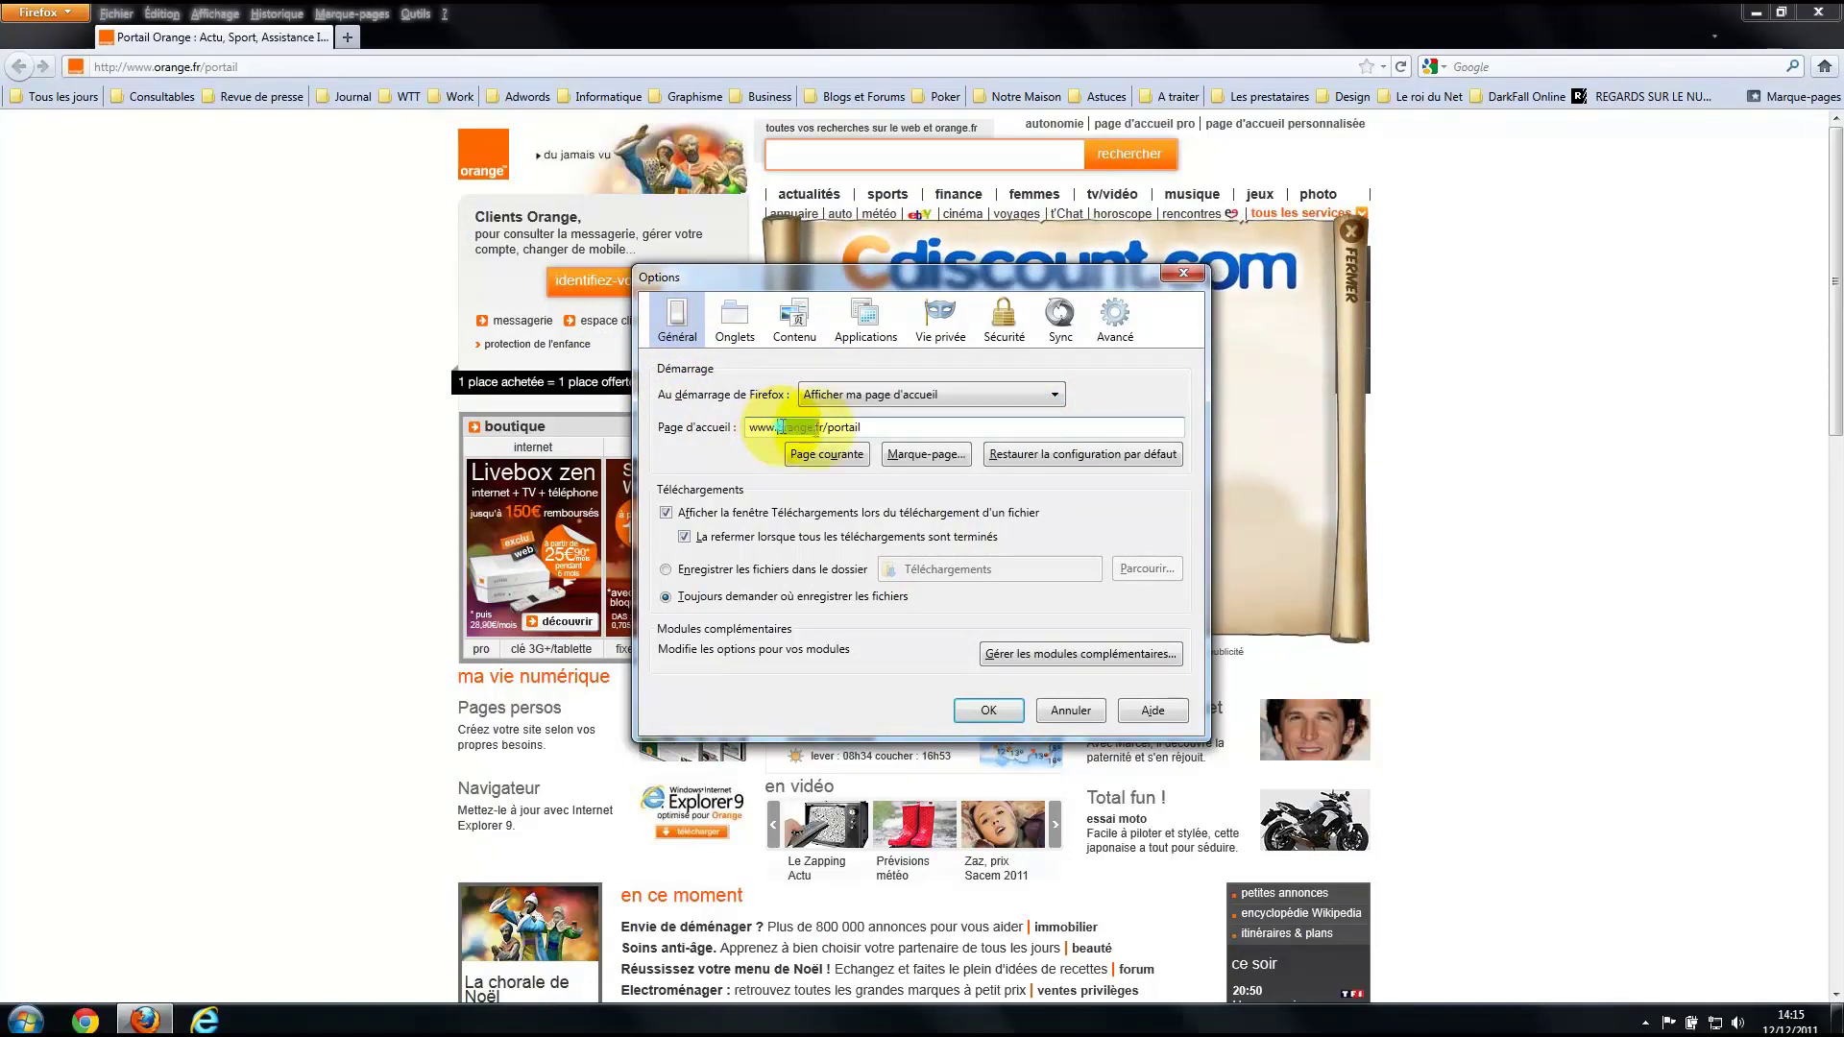
pyautogui.moveTo(780, 427); pyautogui.dragTo(946, 449)
pyautogui.write('google')
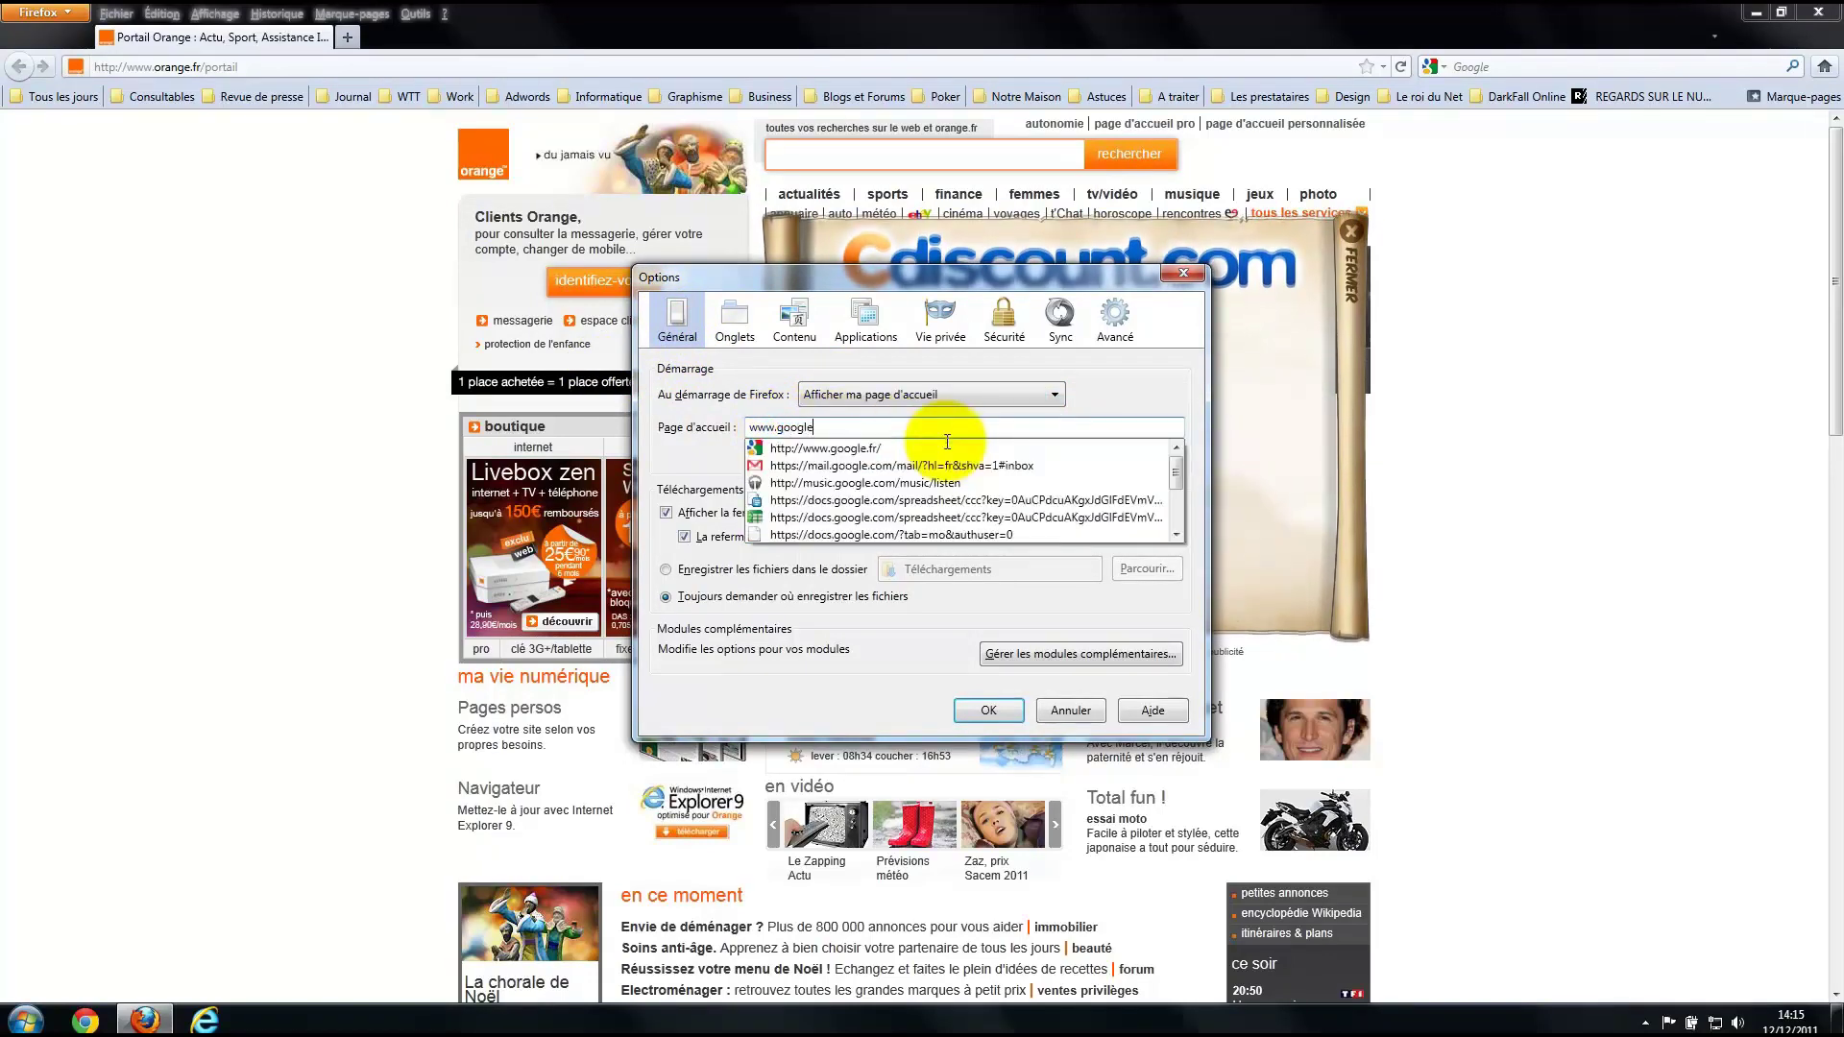
pyautogui.write('.fr')
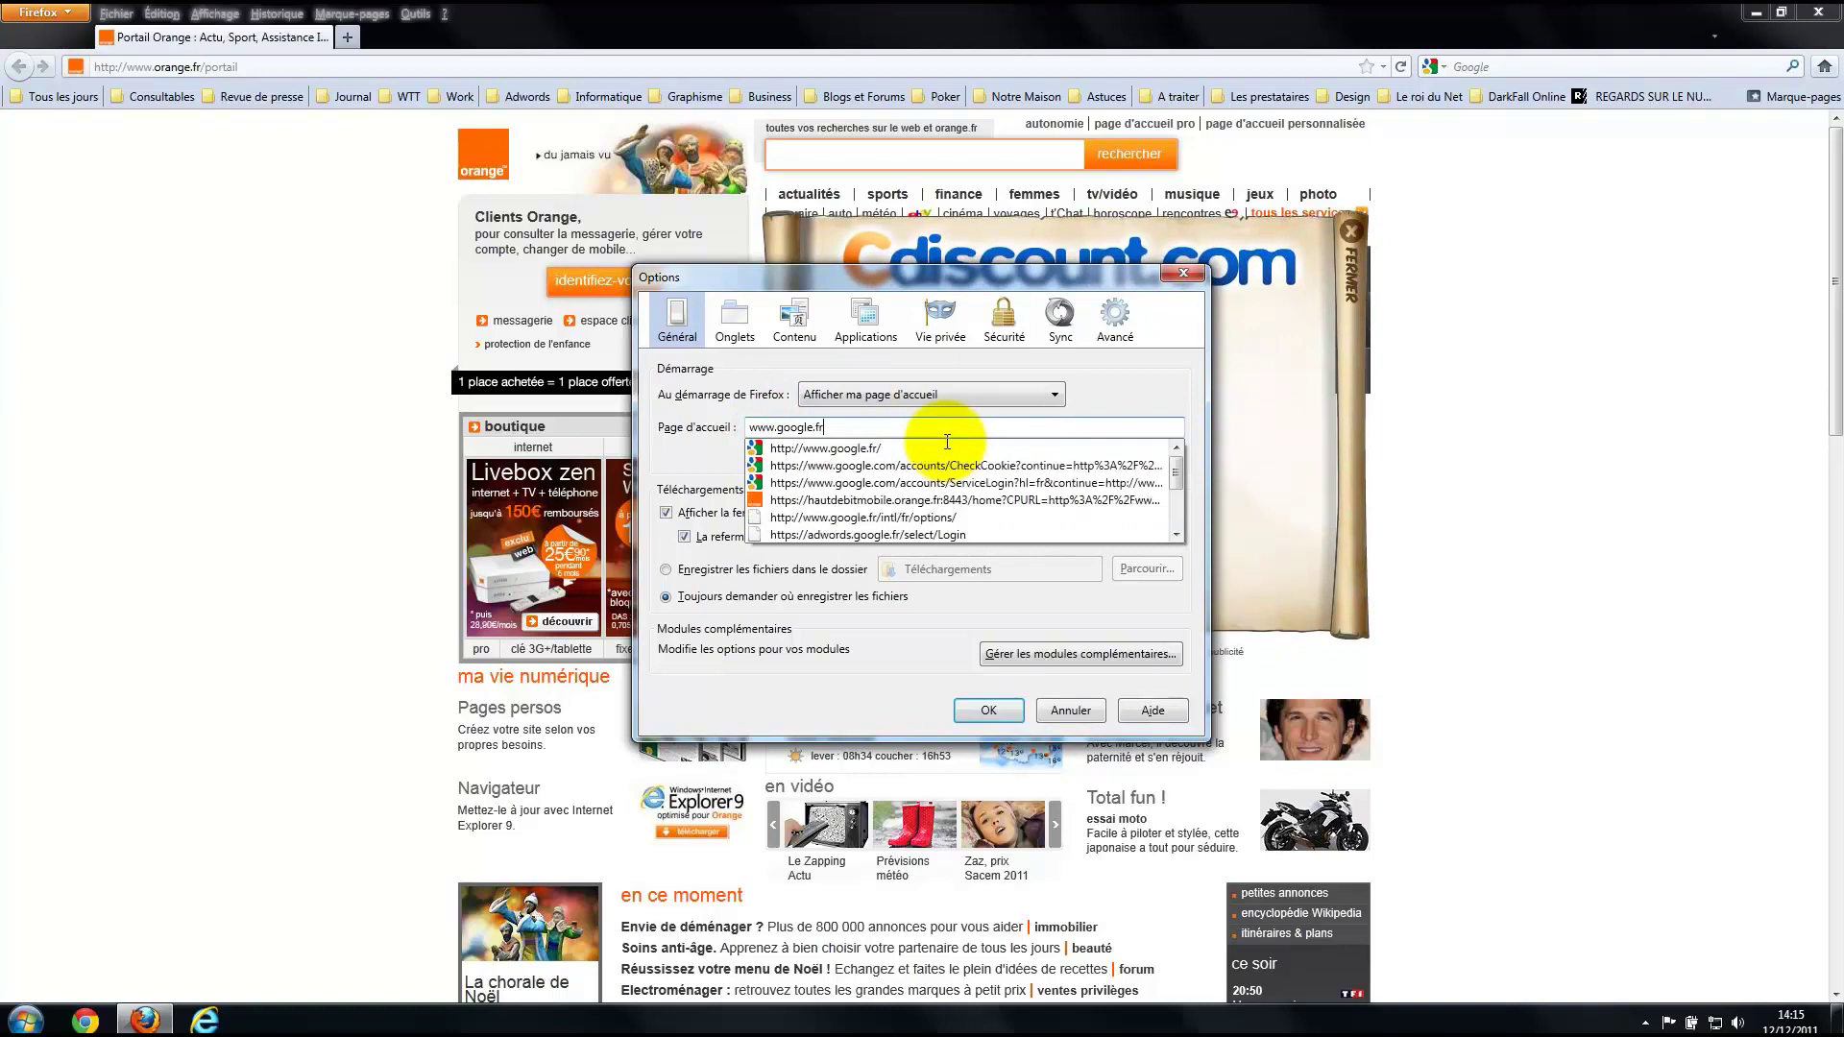
pyautogui.click(988, 713)
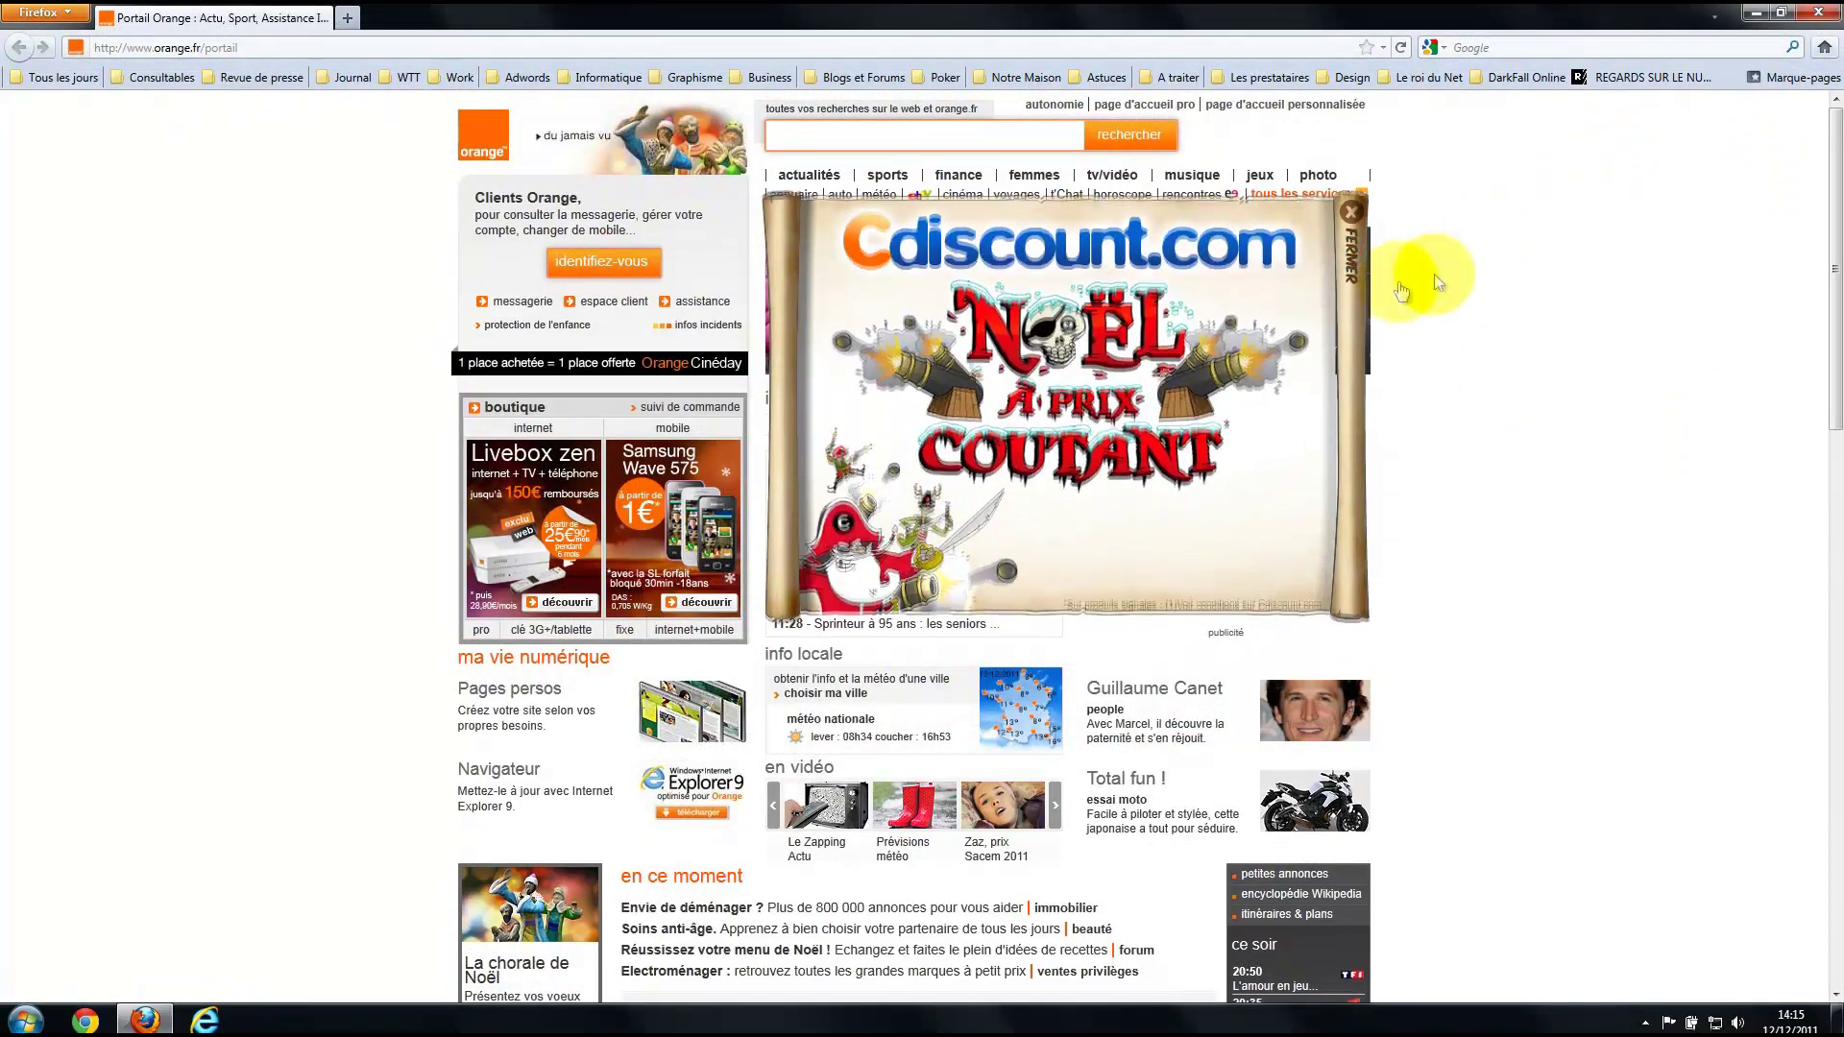
# Dismiss the advertisement on the Orange portal, load the home page to check it and close Firefox.
pyautogui.click(1350, 254)
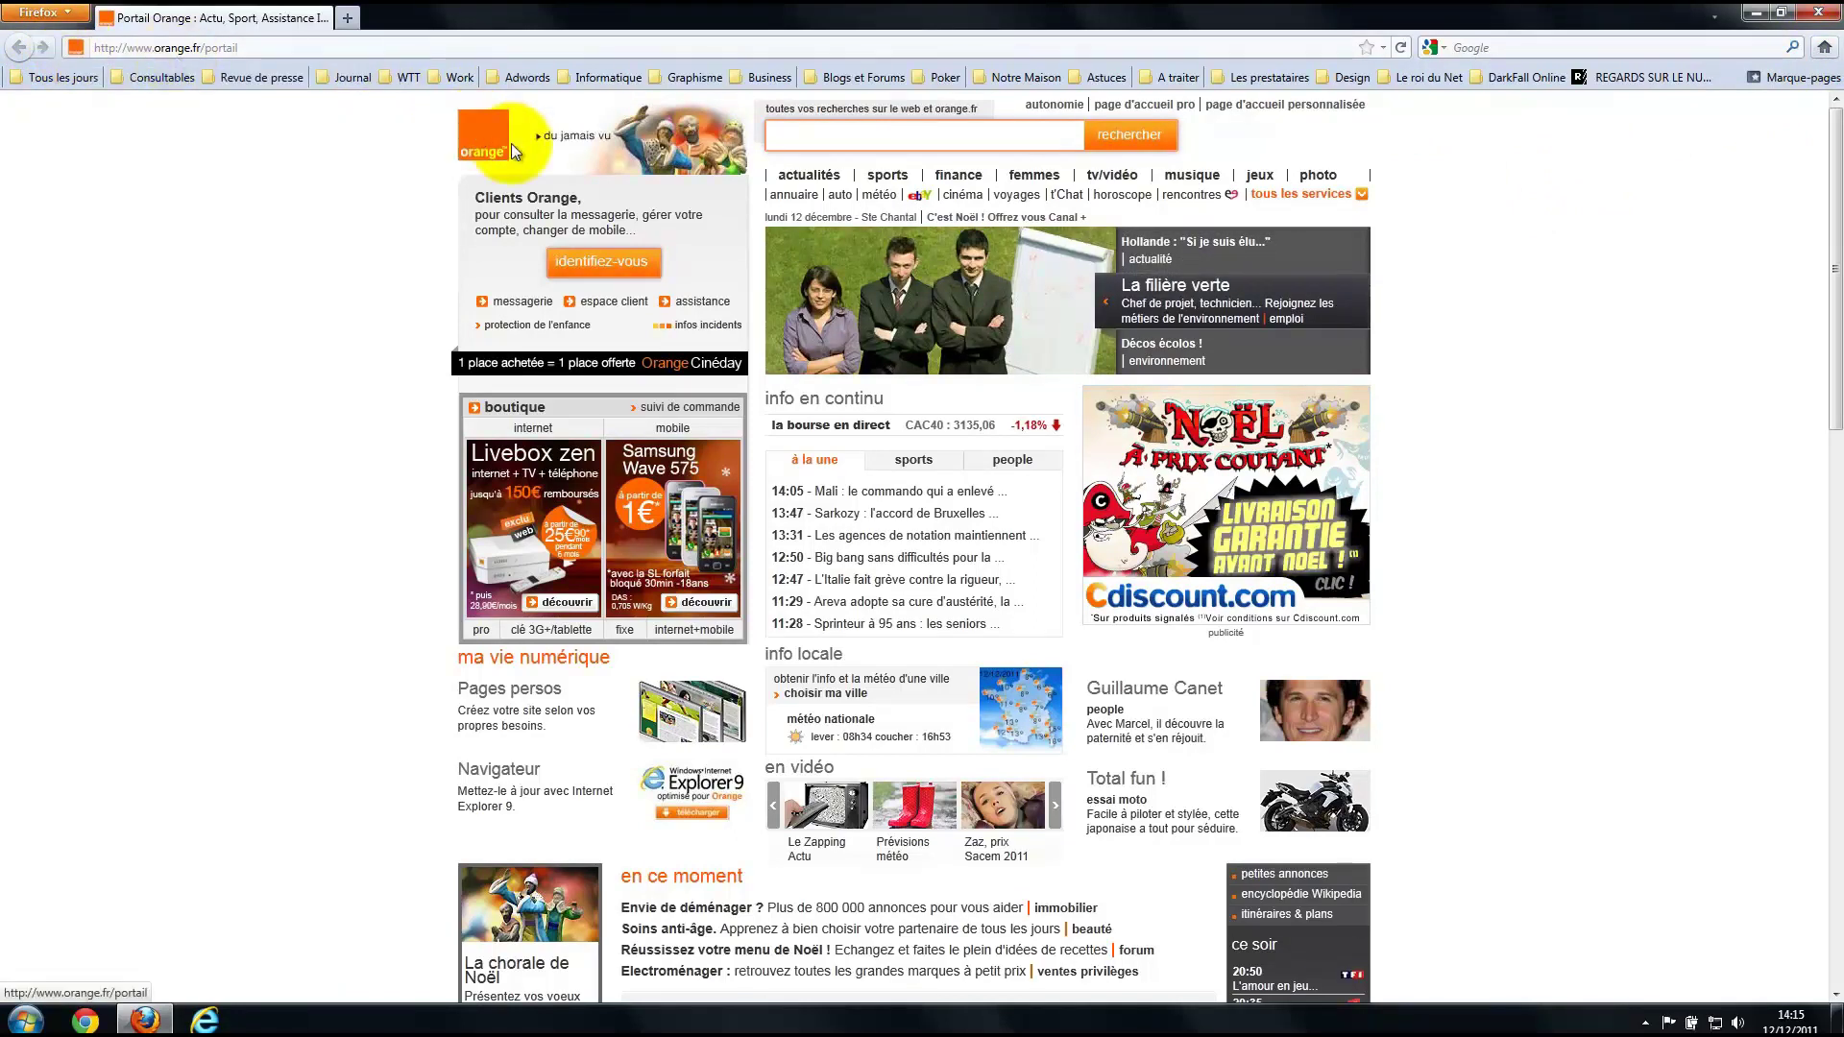
pyautogui.click(1825, 48)
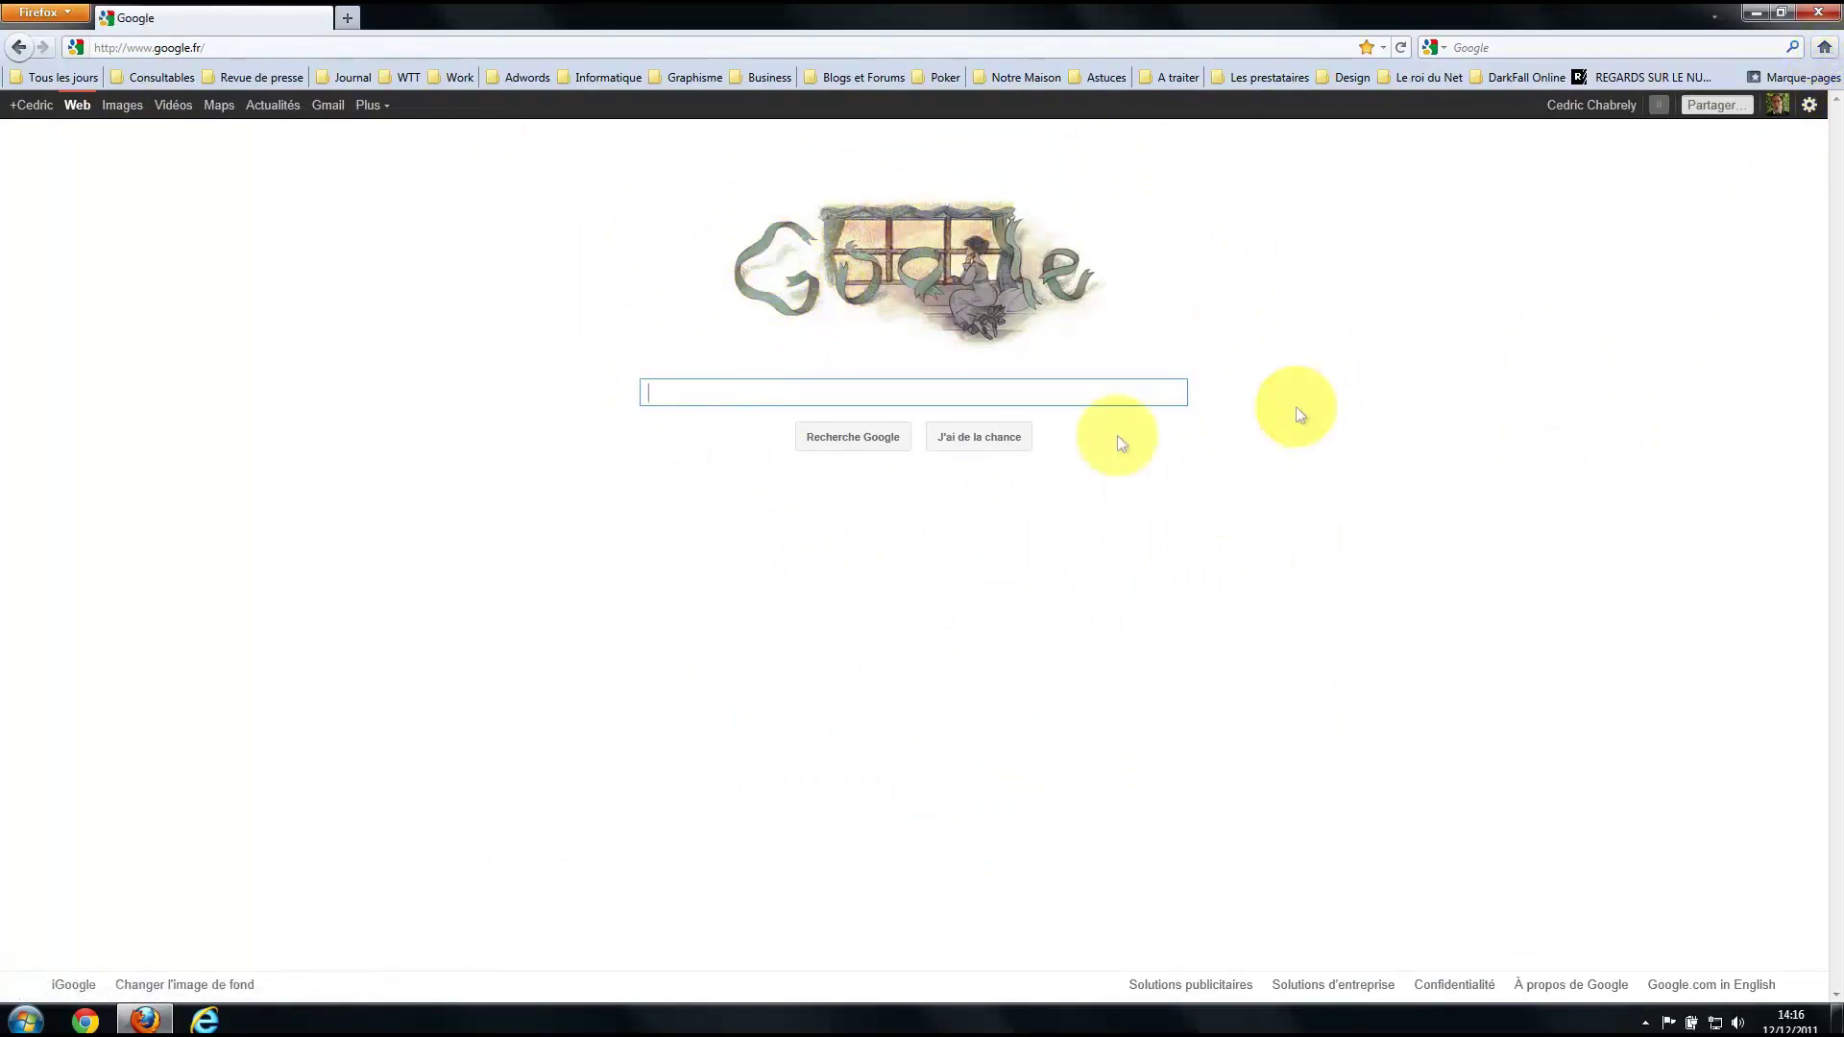
pyautogui.click(1830, 18)
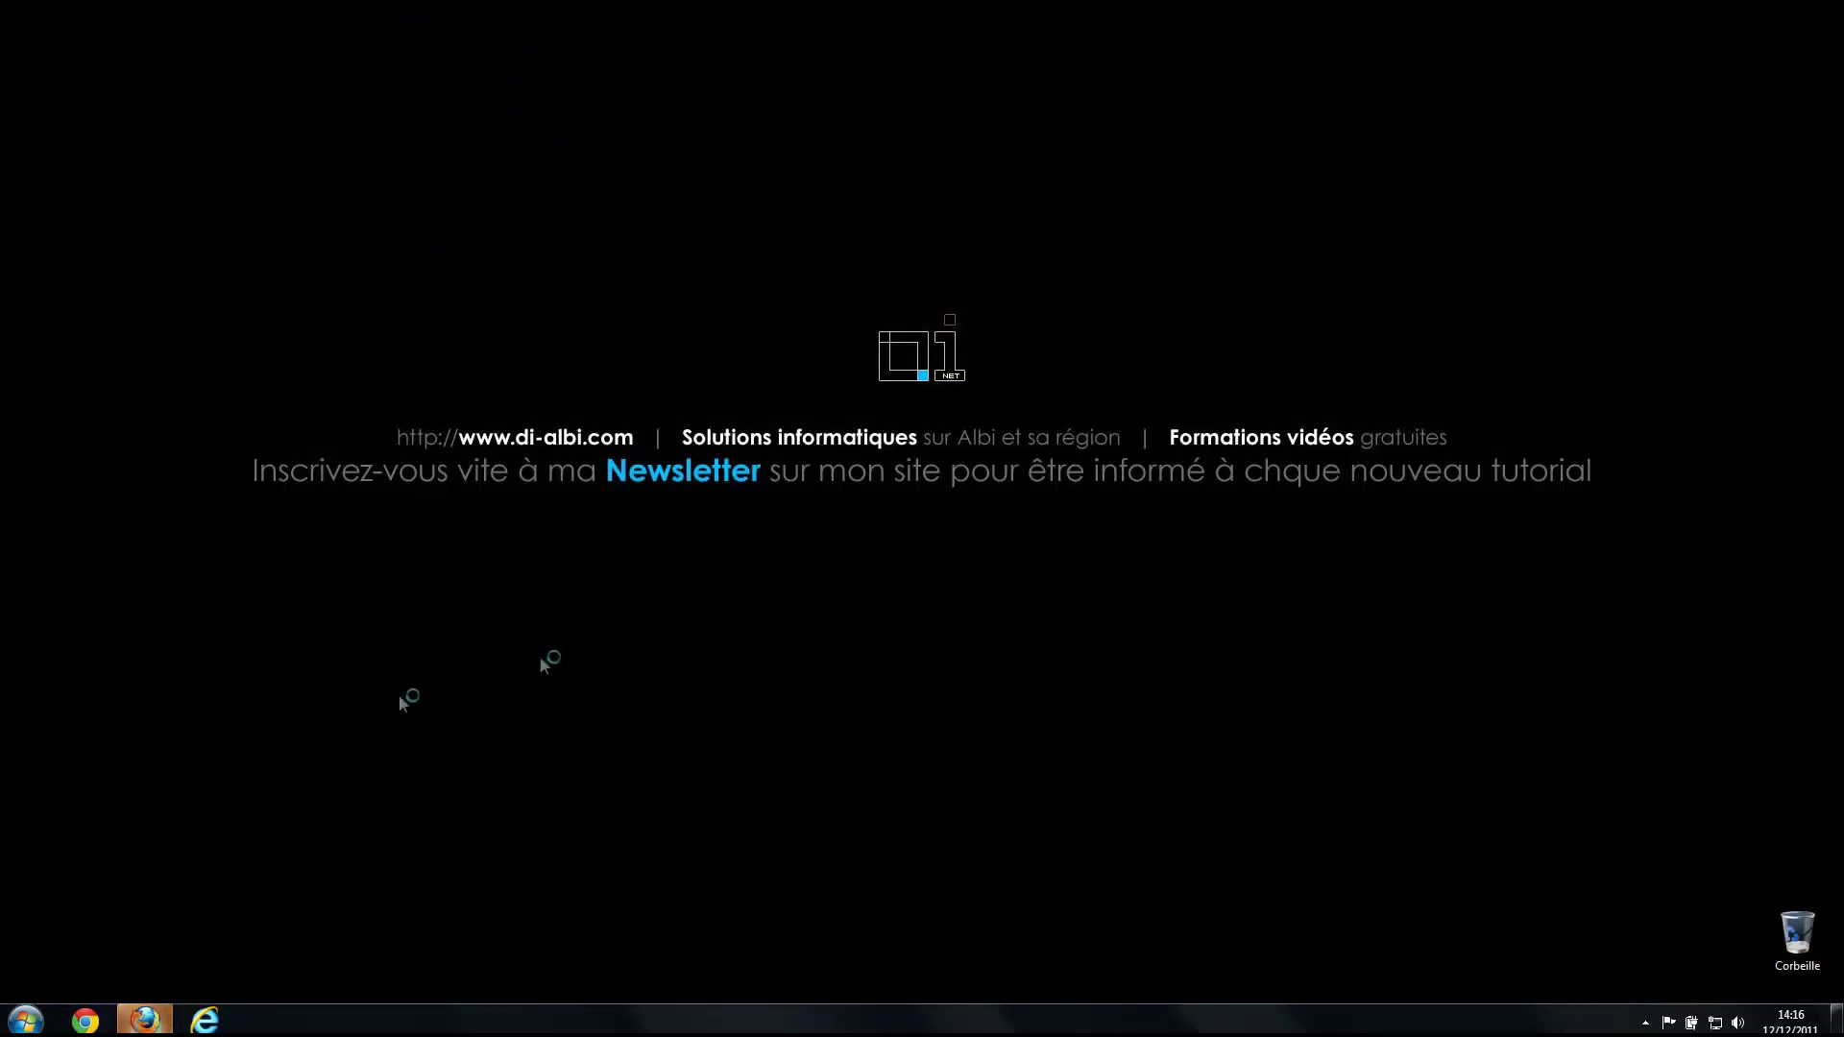
# Try to relaunch Firefox and dismiss the "Fermer Firefox" message.
pyautogui.click(849, 575)
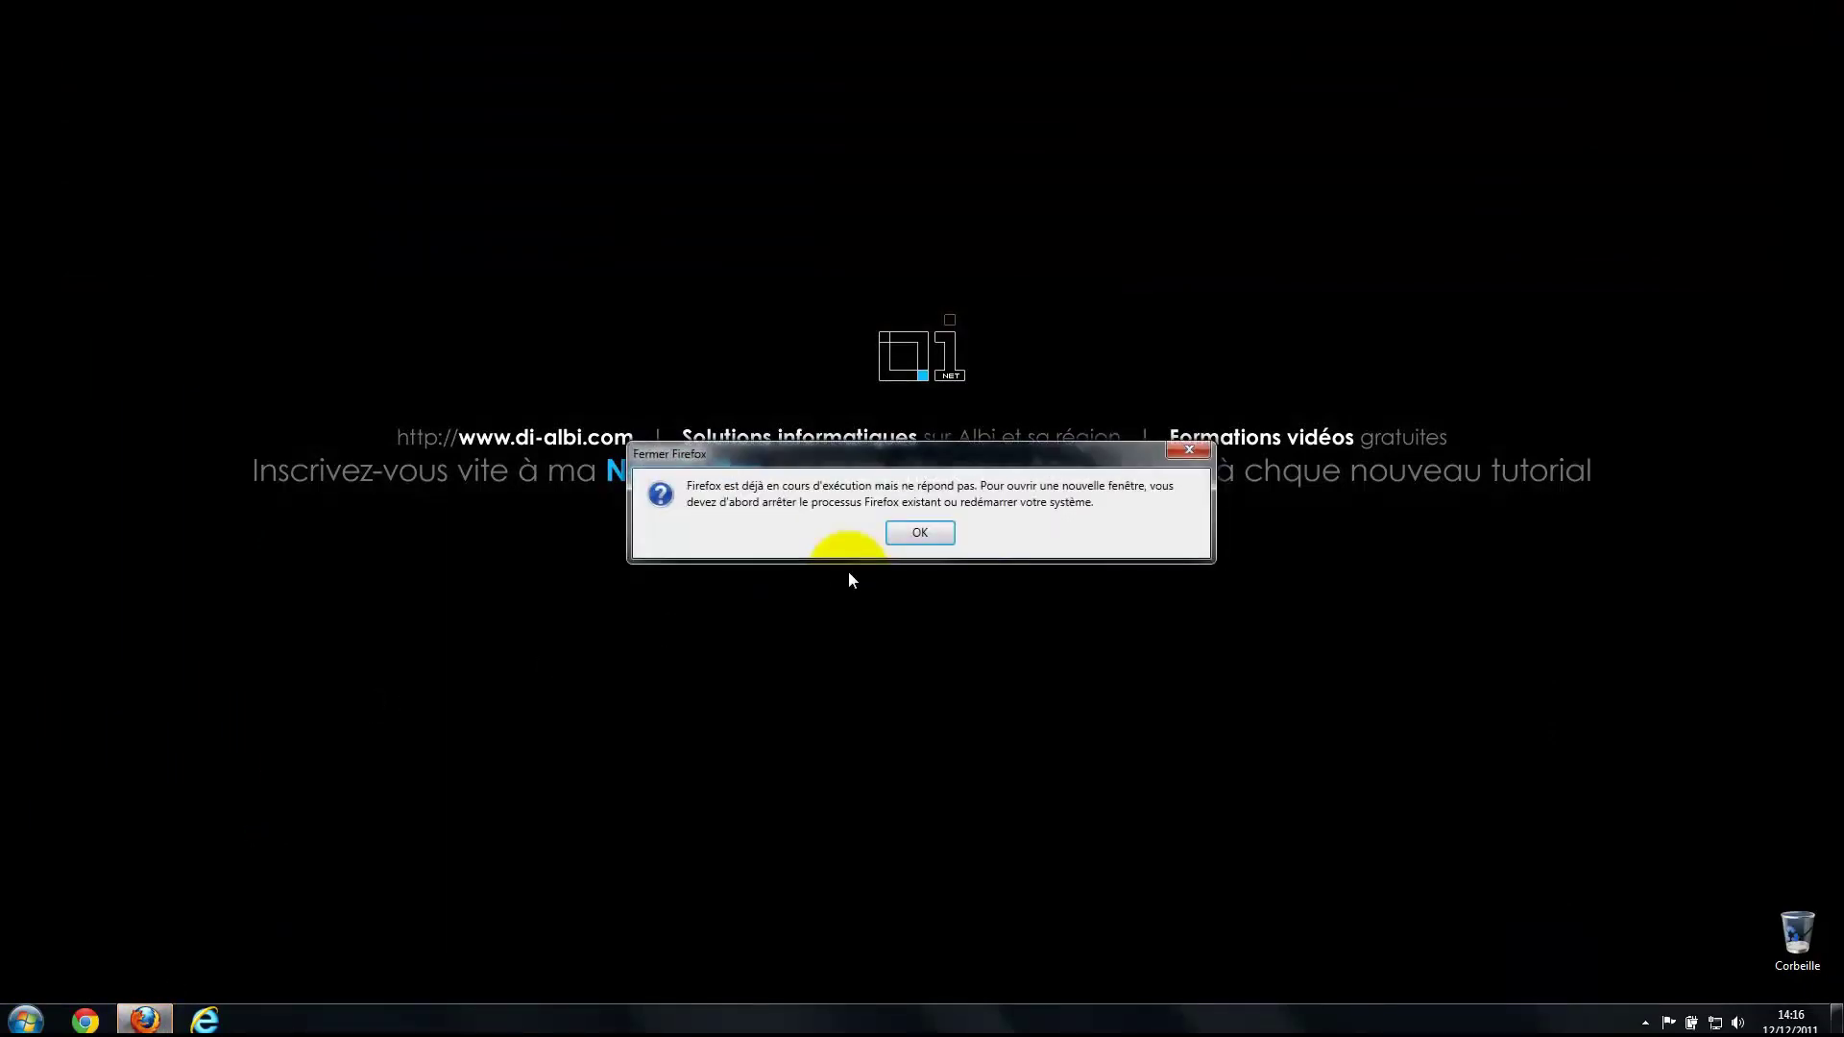
pyautogui.click(919, 532)
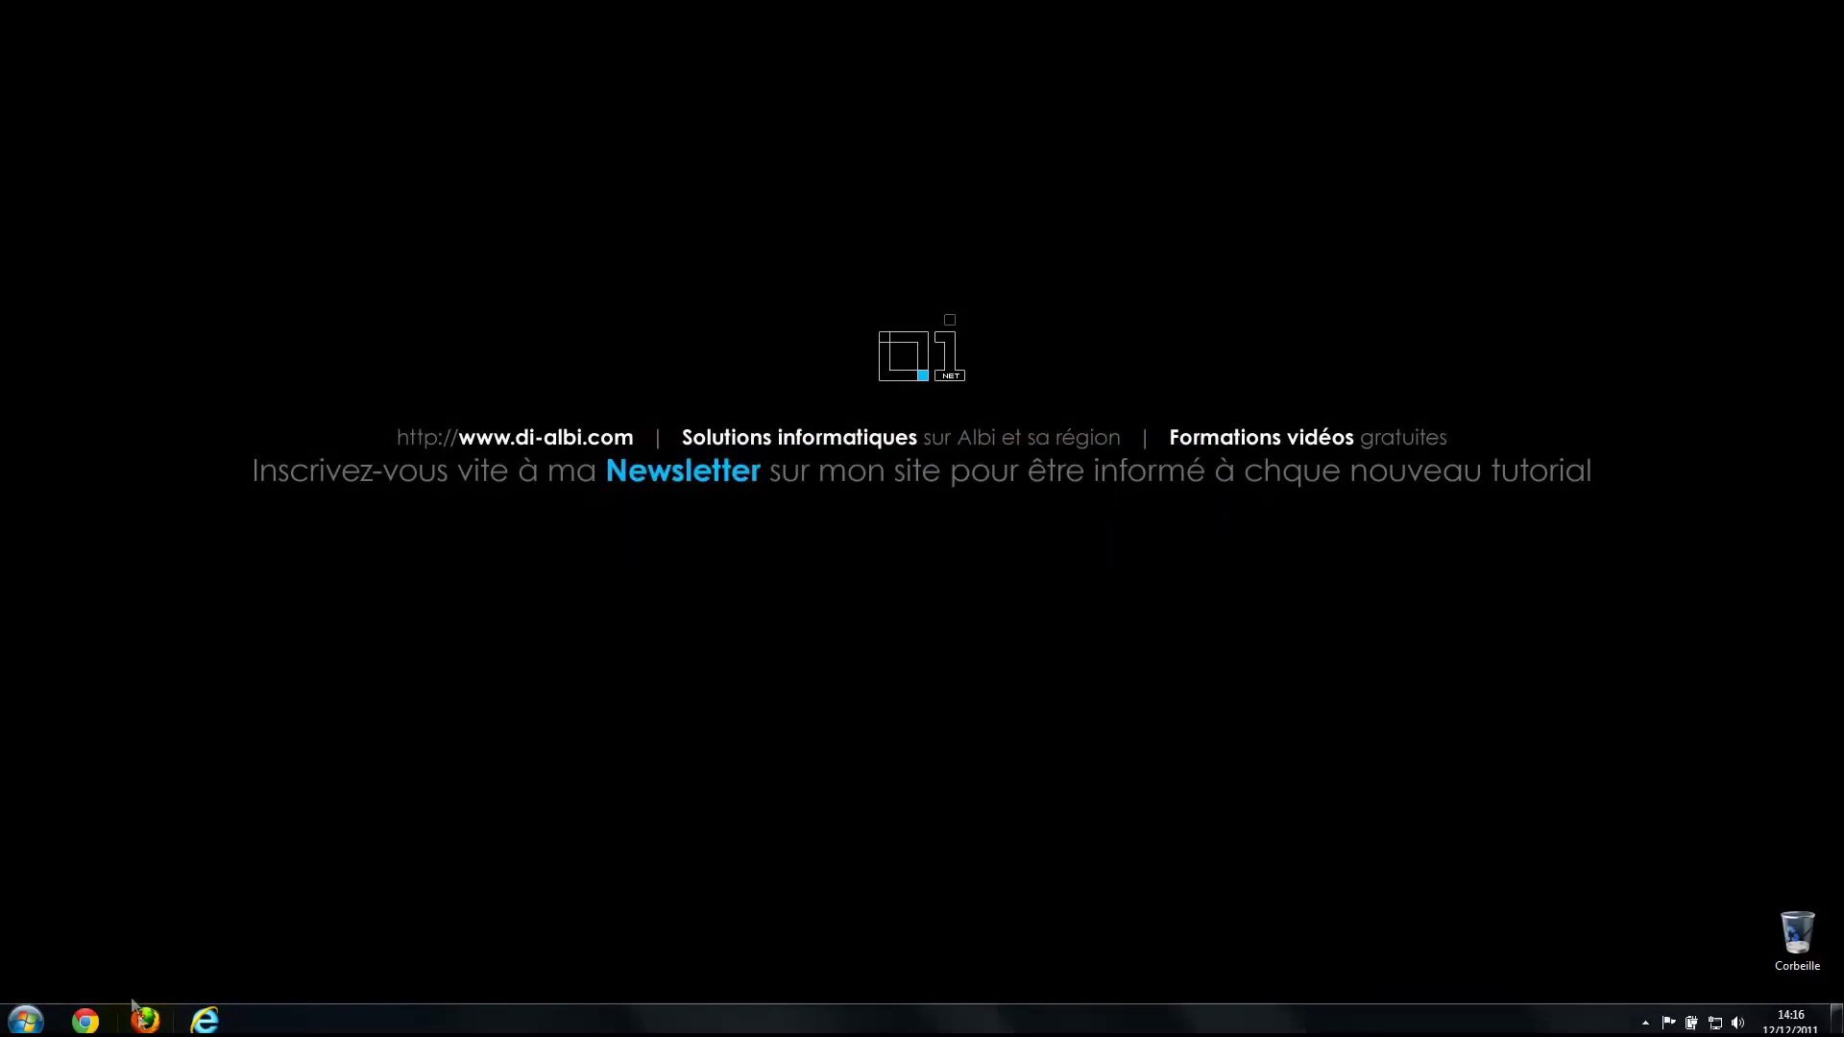
pyautogui.click(809, 488)
pyautogui.click(920, 532)
# Switch to Internet Explorer, dismiss the Google Chrome promotion and open the Options Internet dialog.
pyautogui.click(205, 1020)
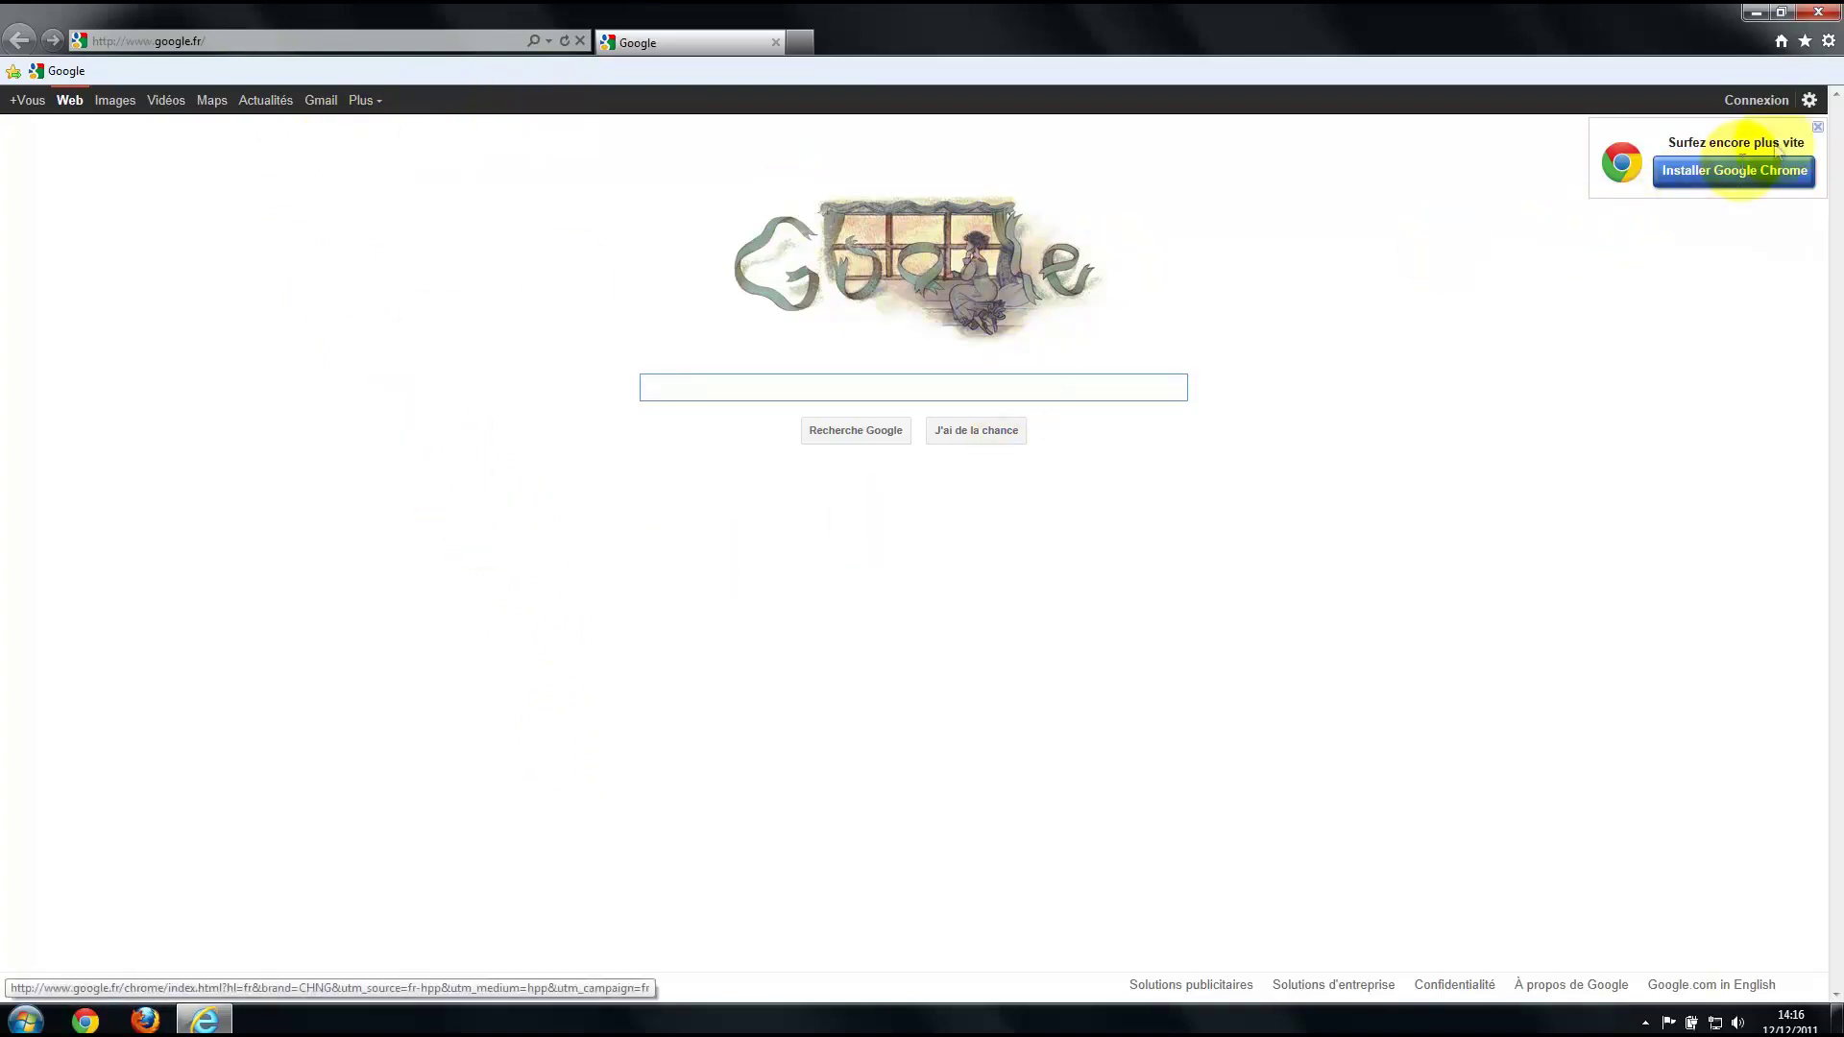
pyautogui.click(1818, 127)
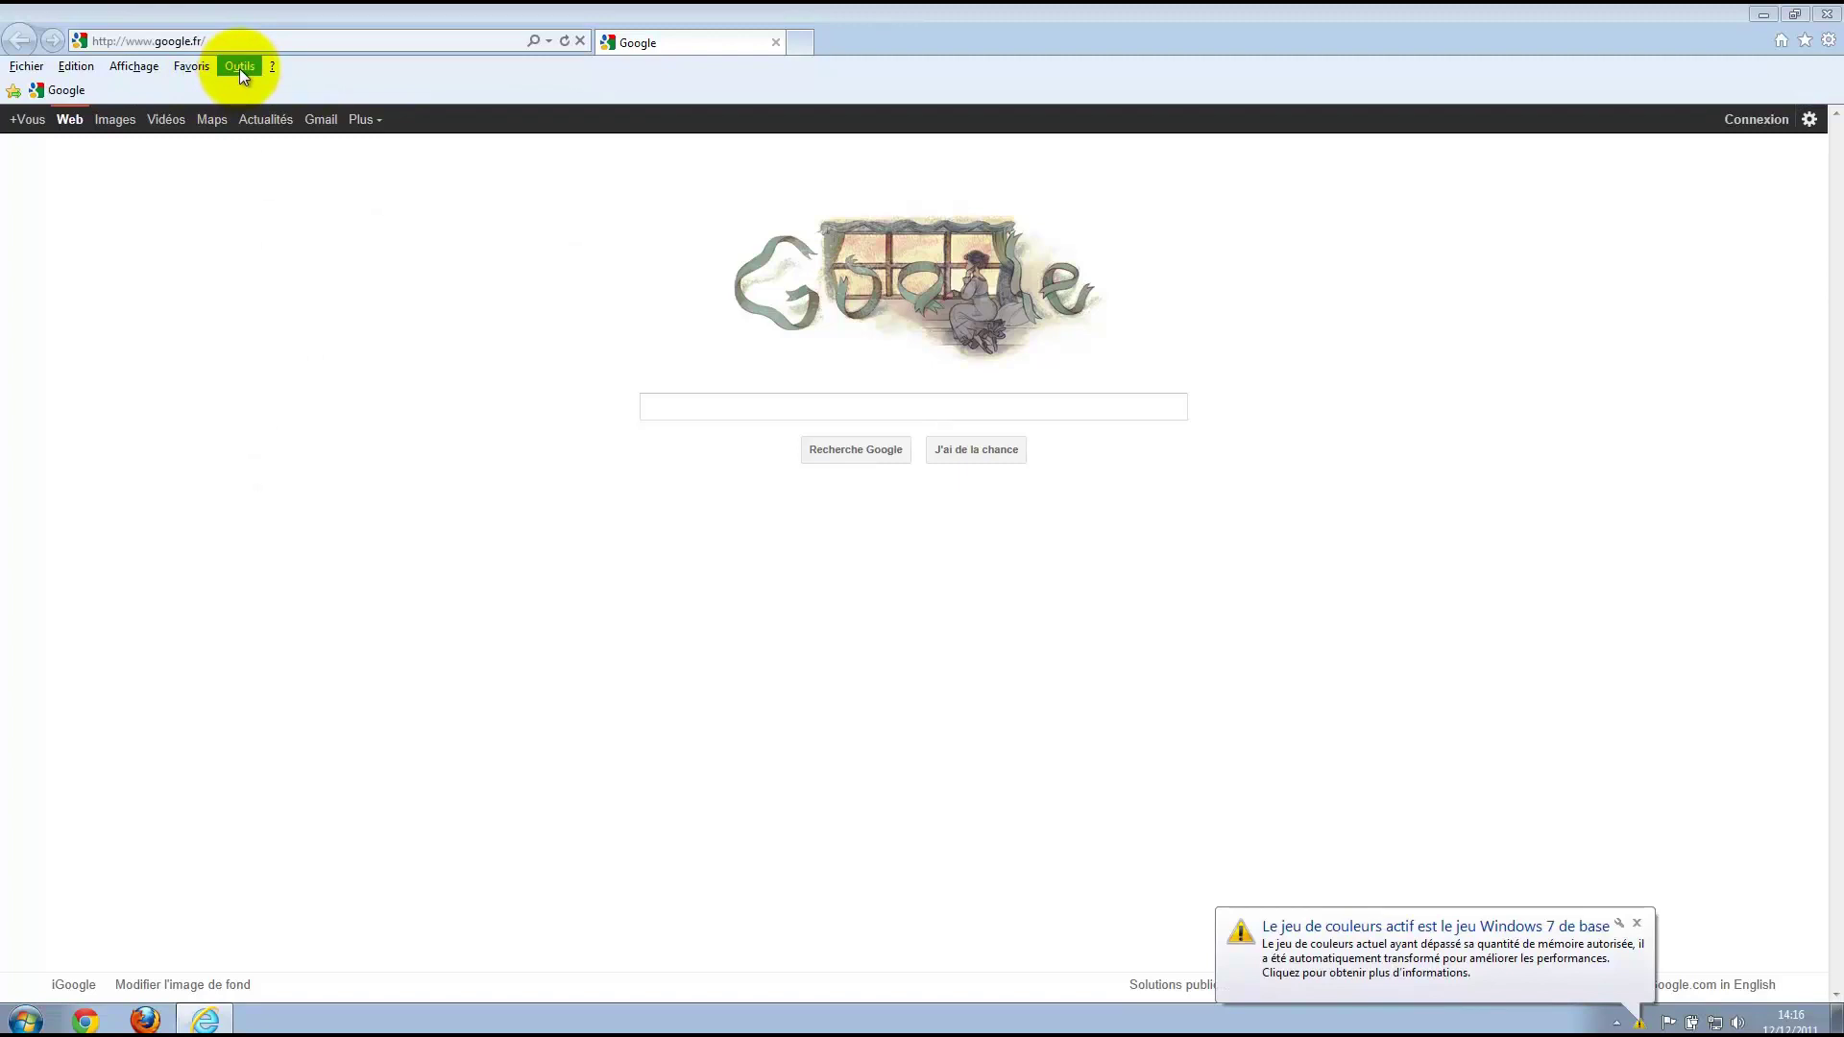
pyautogui.click(239, 67)
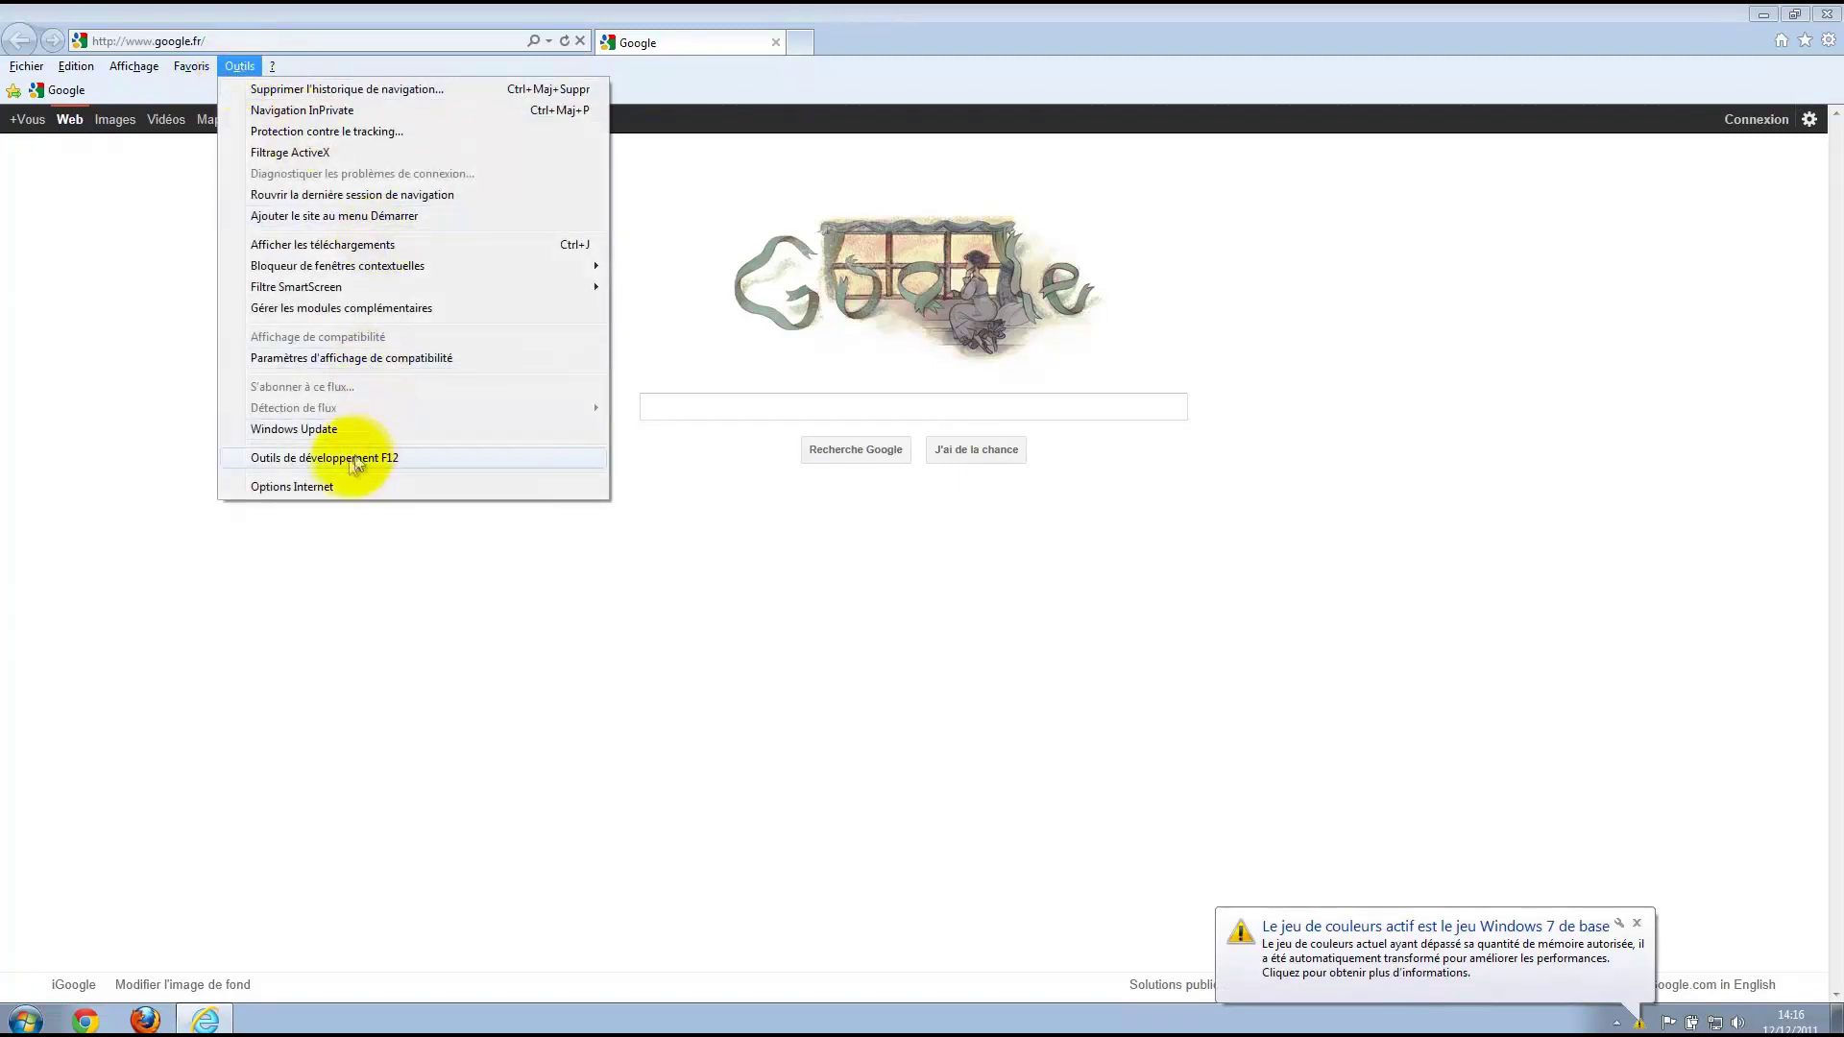
pyautogui.click(297, 486)
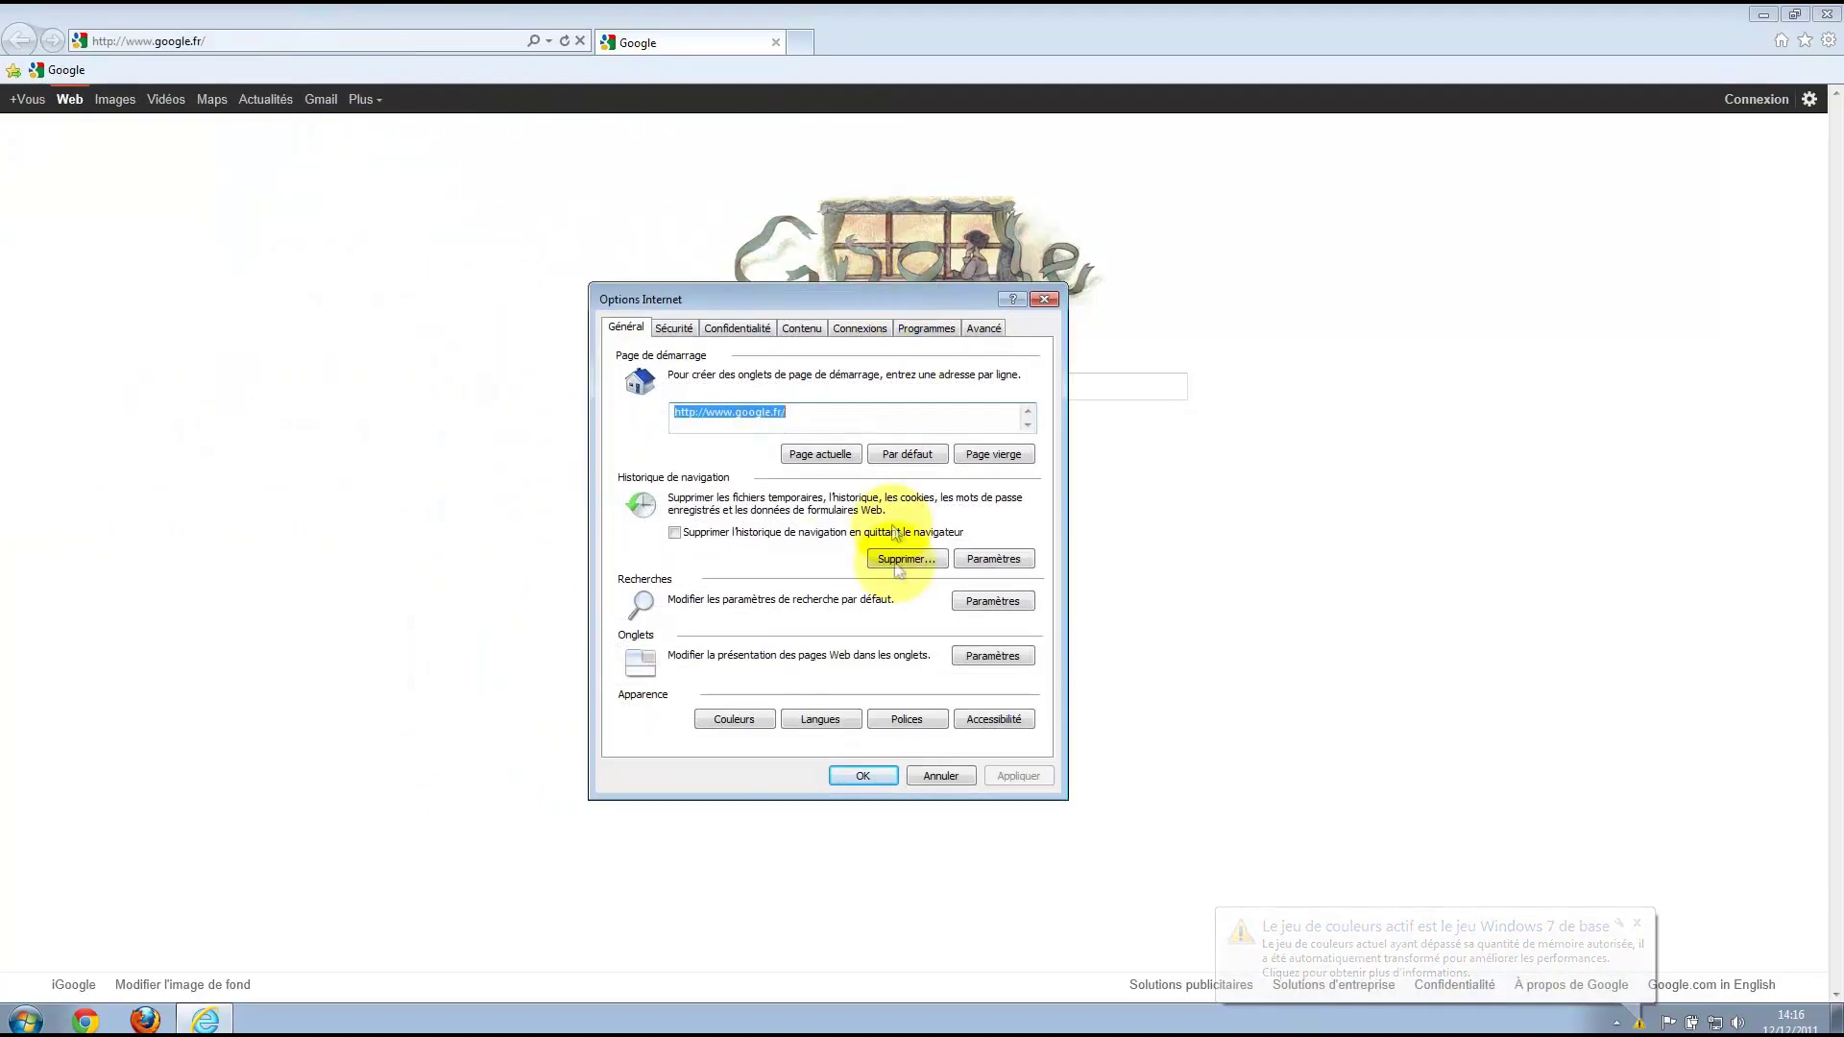
# Look through the Sécurité, Confidentialité and Contenu settings, and return to the Général settings.
pyautogui.click(677, 329)
pyautogui.click(745, 328)
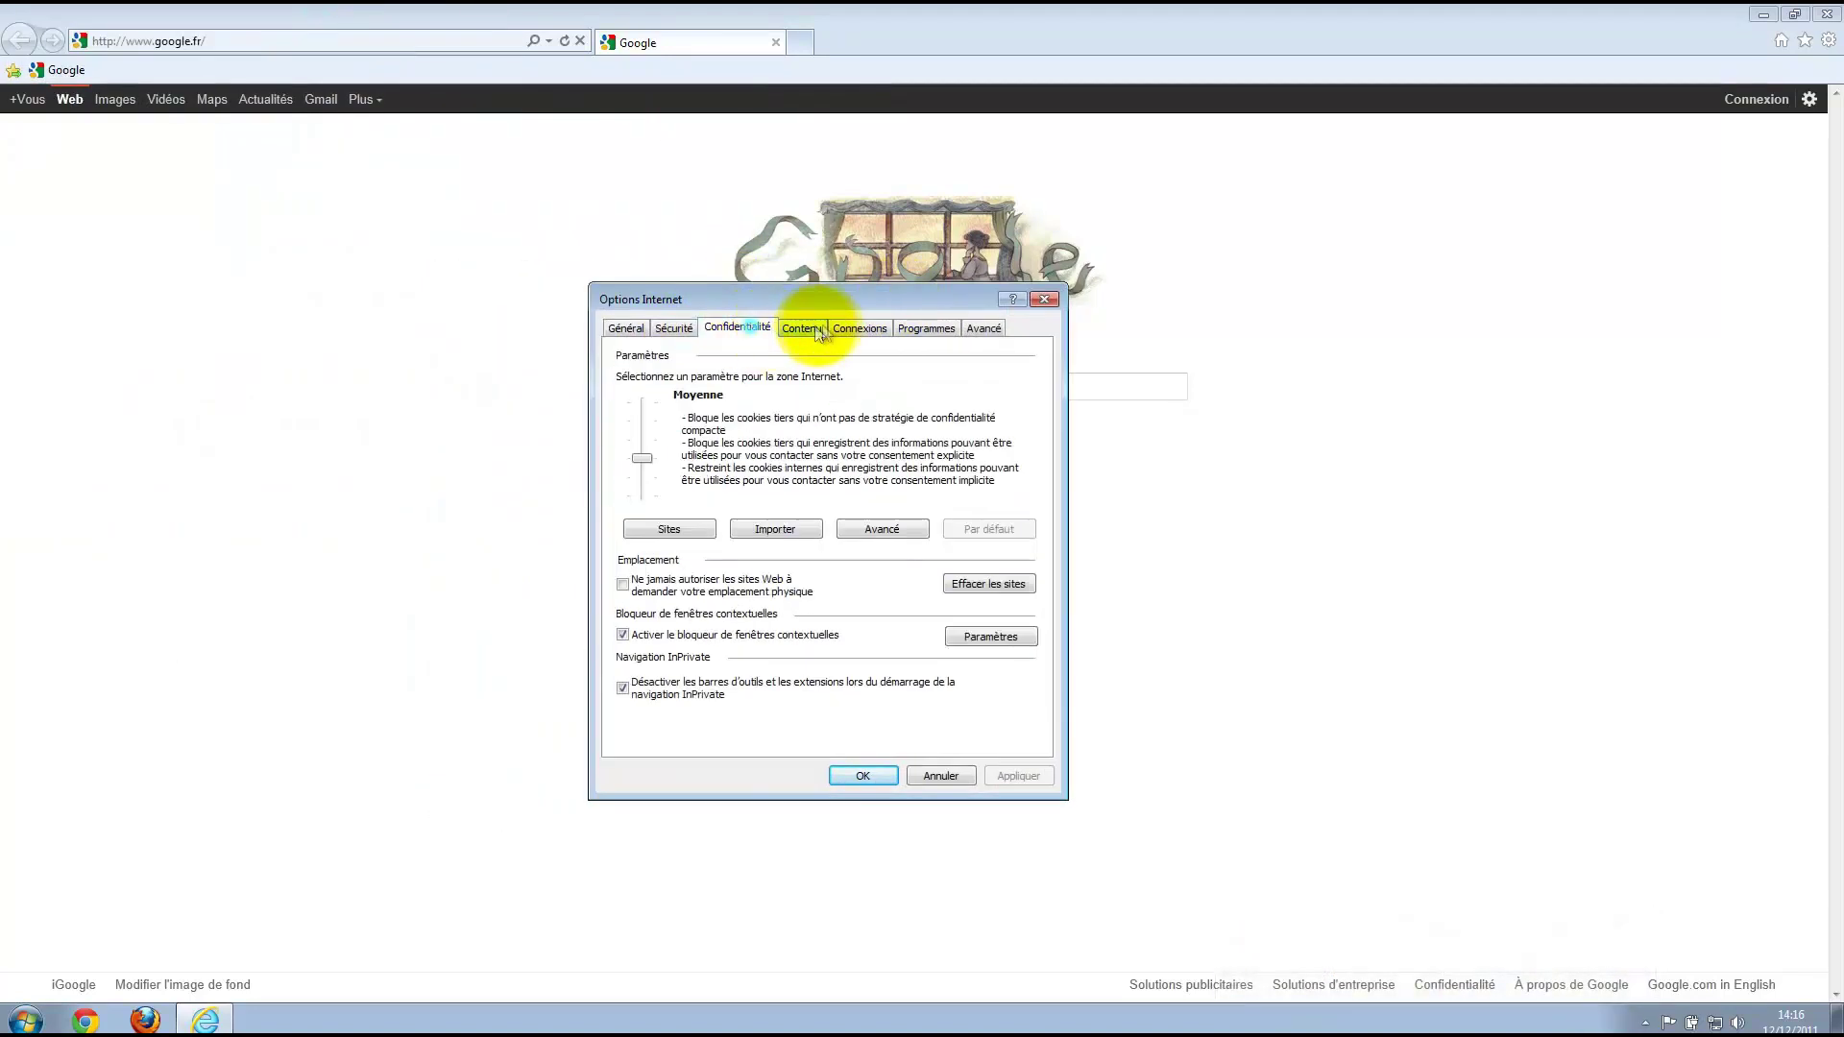
pyautogui.click(805, 328)
pyautogui.click(620, 328)
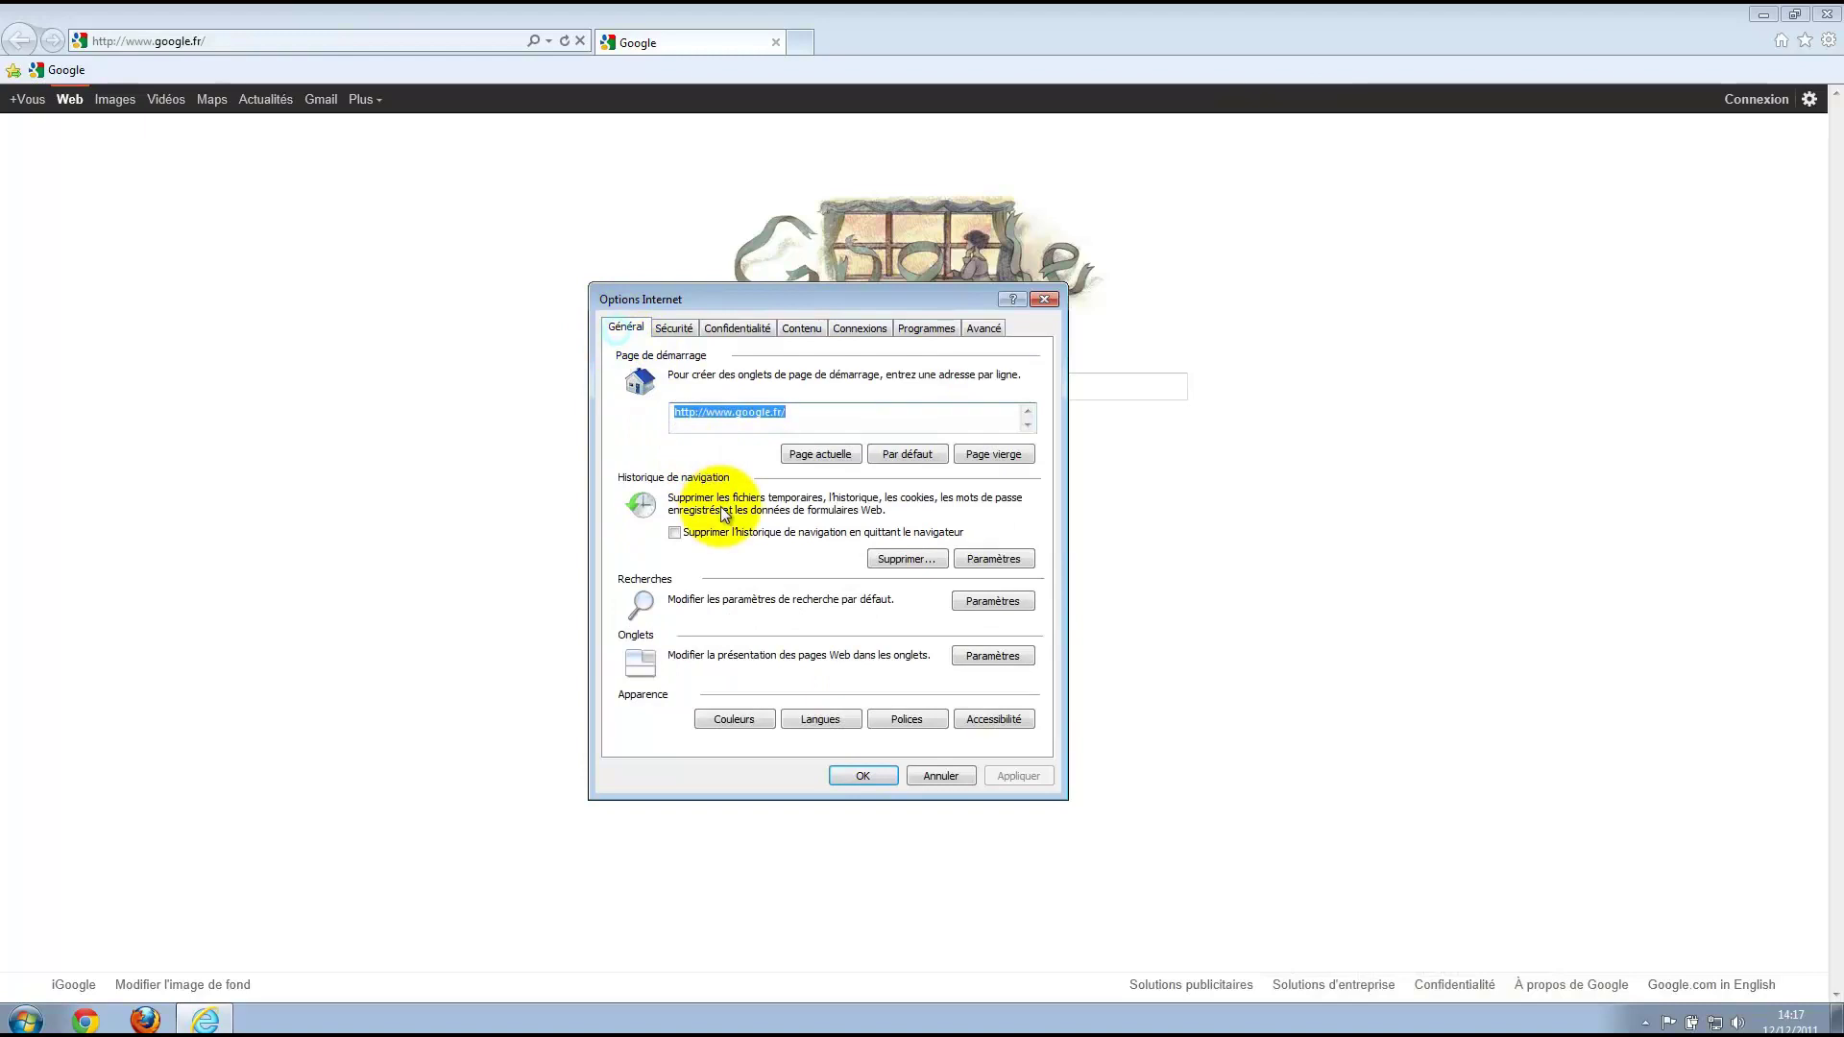
pyautogui.click(696, 415)
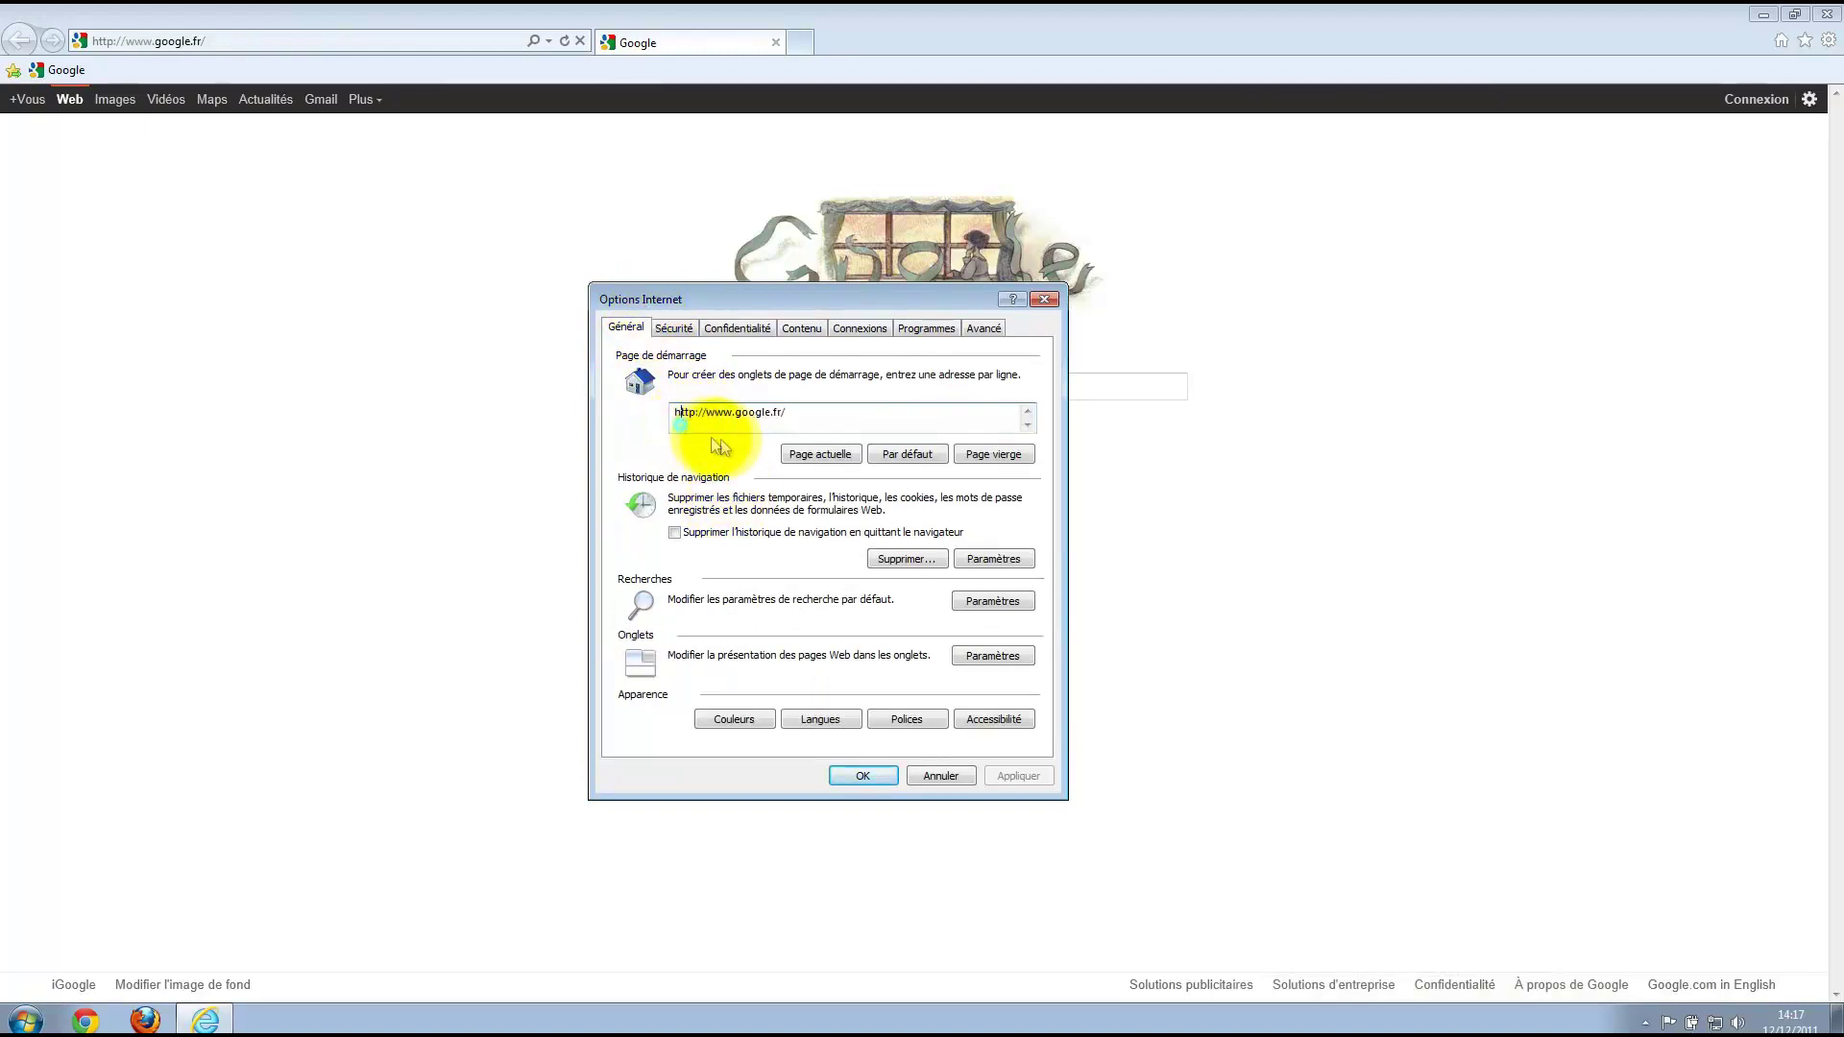
pyautogui.moveTo(809, 413); pyautogui.dragTo(673, 413)
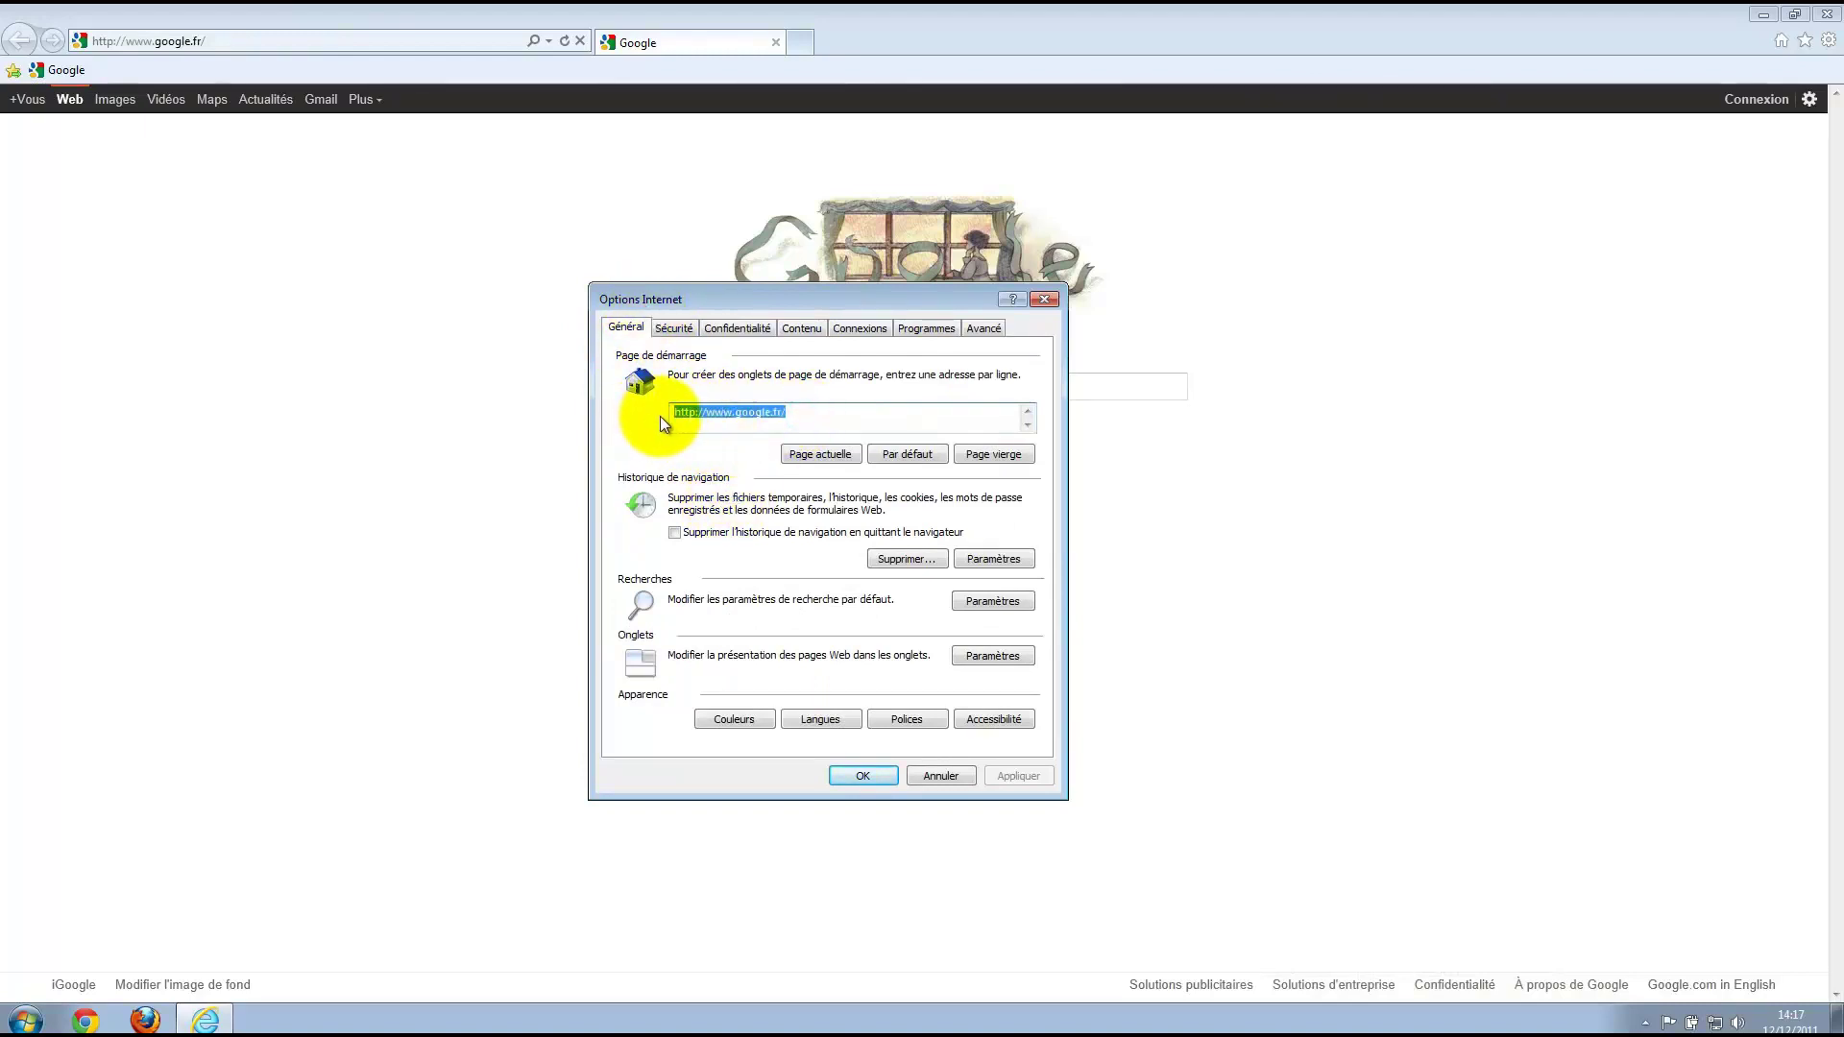
pyautogui.click(742, 412)
pyautogui.doubleClick(759, 413)
pyautogui.doubleClick(753, 413)
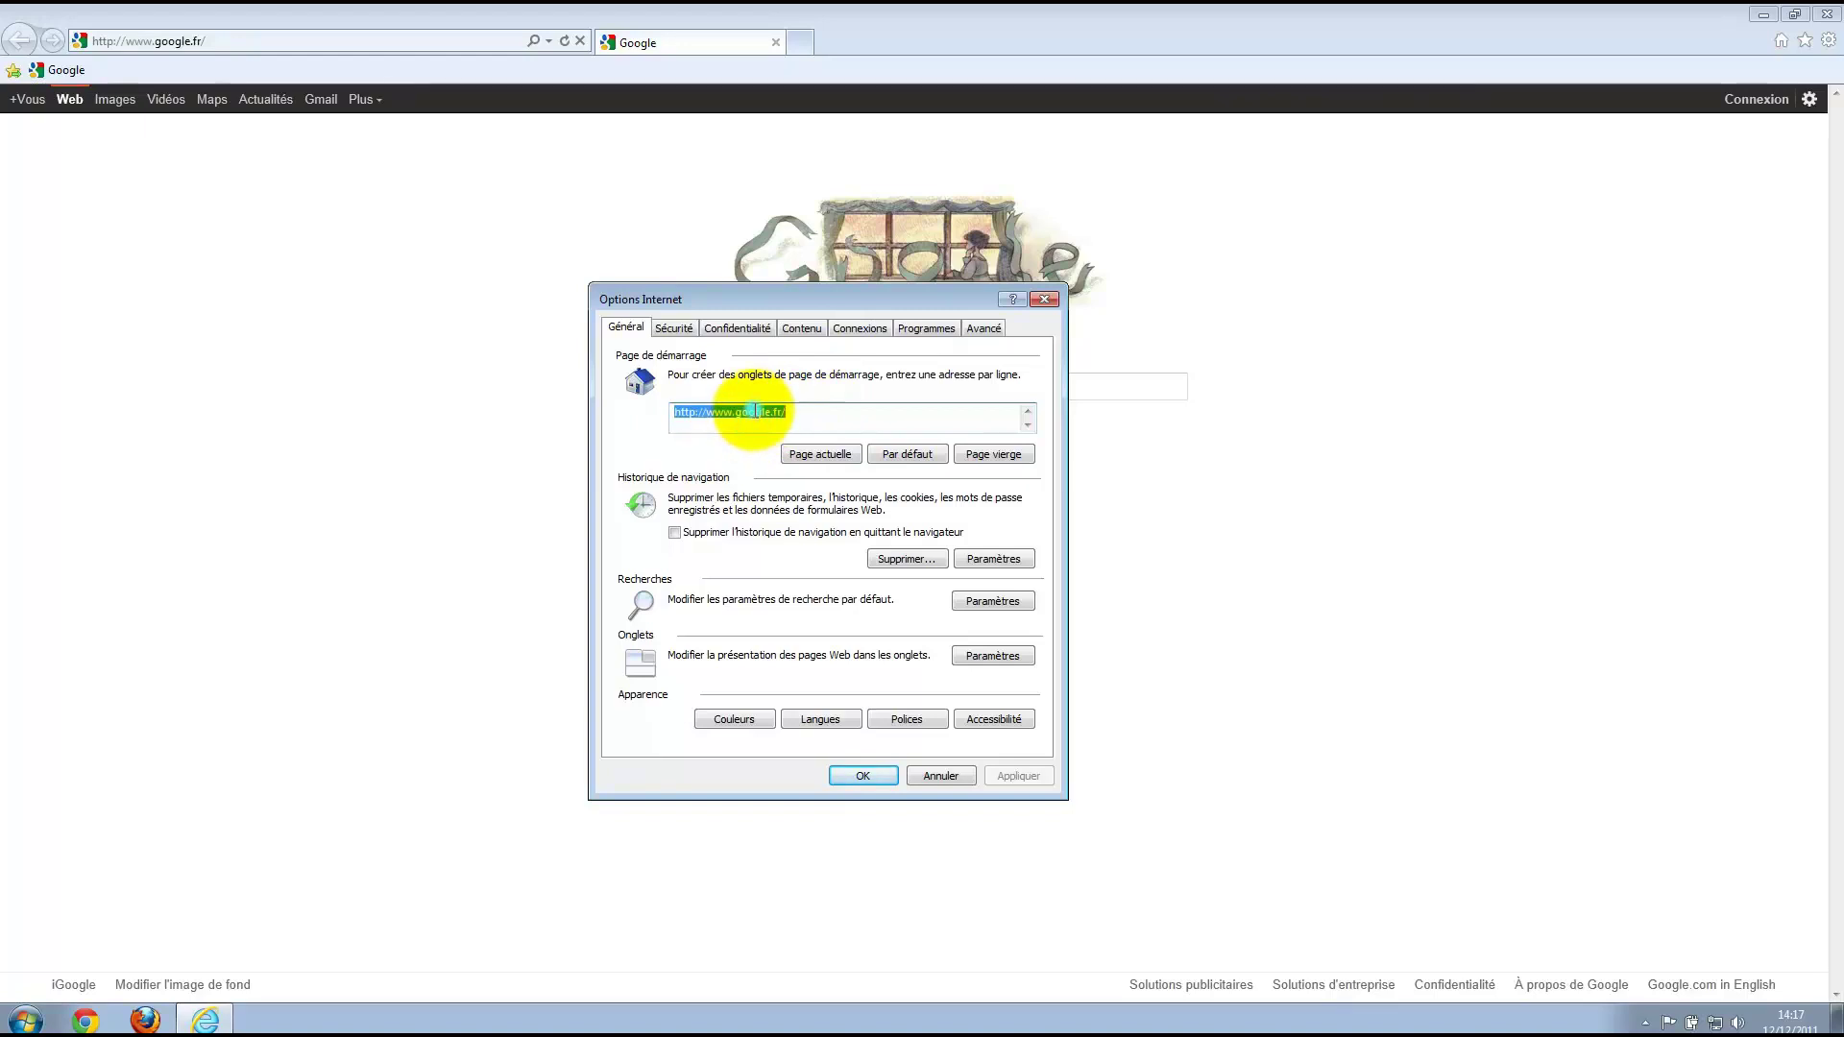
pyautogui.doubleClick(751, 414)
pyautogui.click(813, 416)
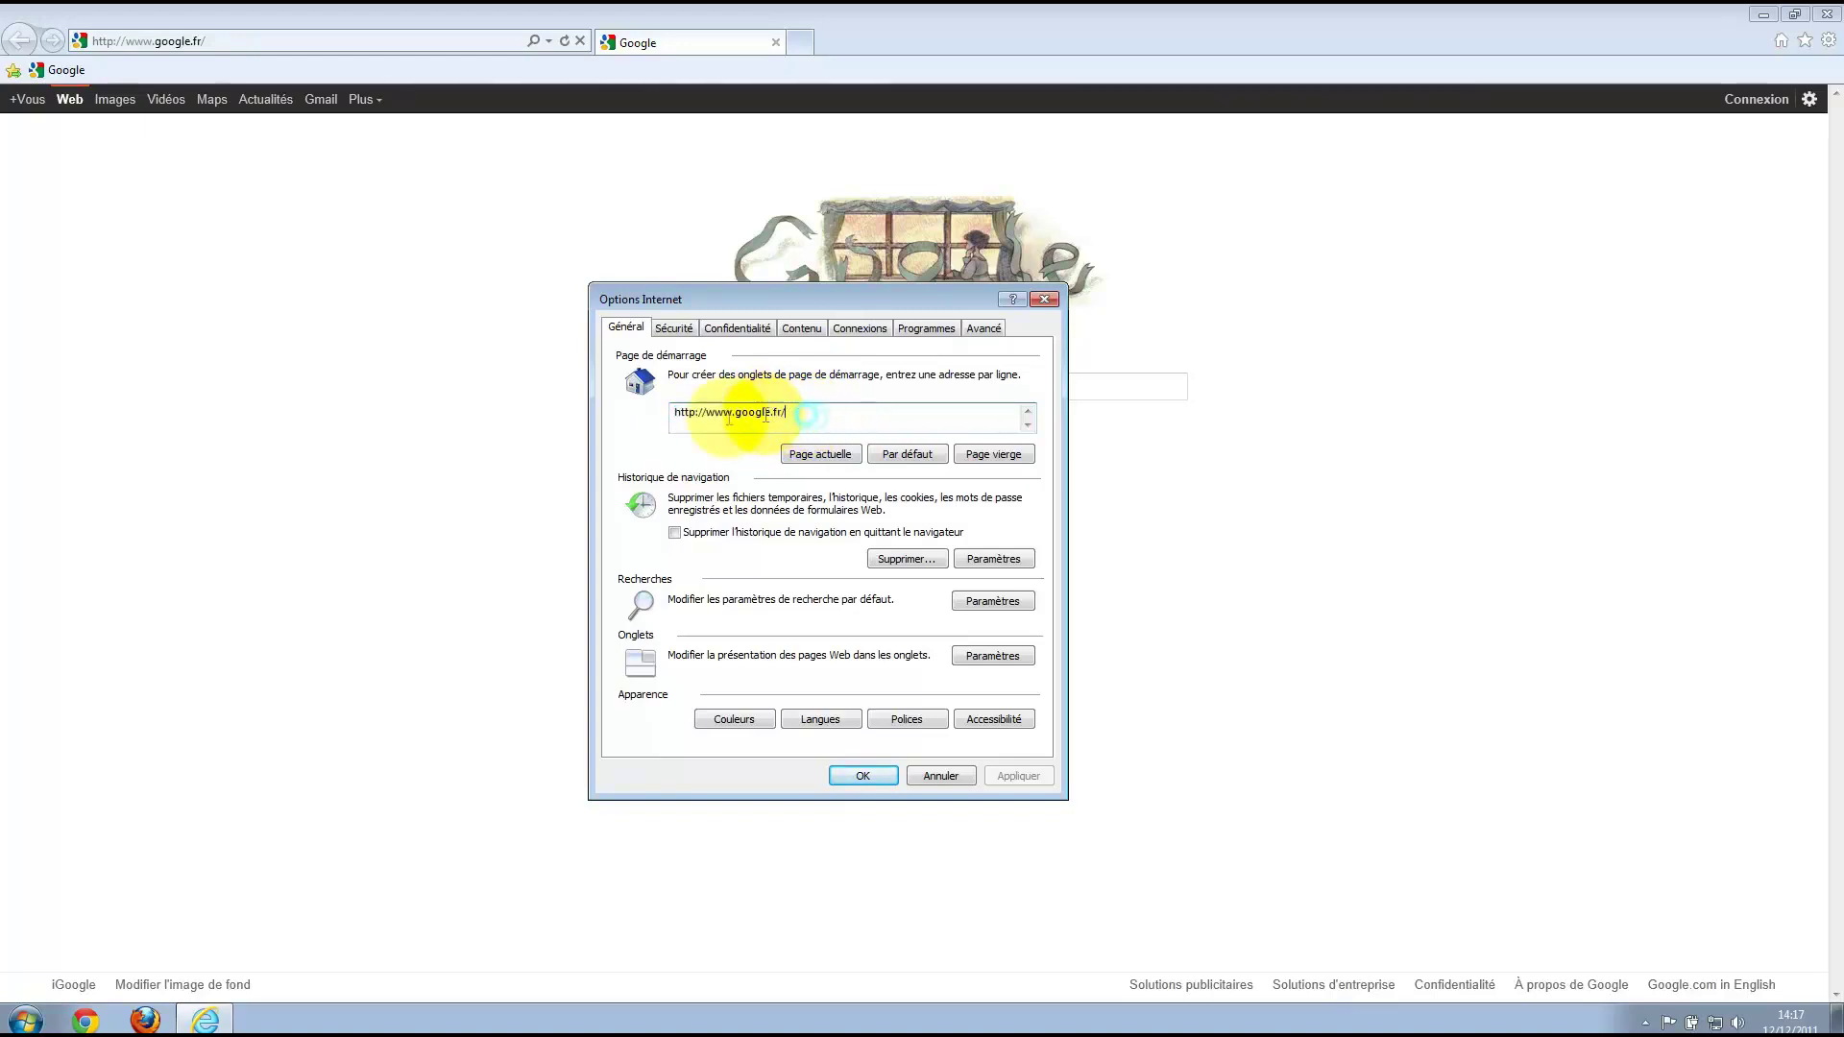
pyautogui.press('BackSpace')
pyautogui.press('BackSpace')
pyautogui.press('BackSpace')
pyautogui.press('BackSpace')
pyautogui.press('BackSpace')
pyautogui.press('BackSpace')
pyautogui.press('BackSpace')
pyautogui.press('BackSpace')
pyautogui.press('BackSpace')
pyautogui.press('BackSpace')
pyautogui.write('free.fr')
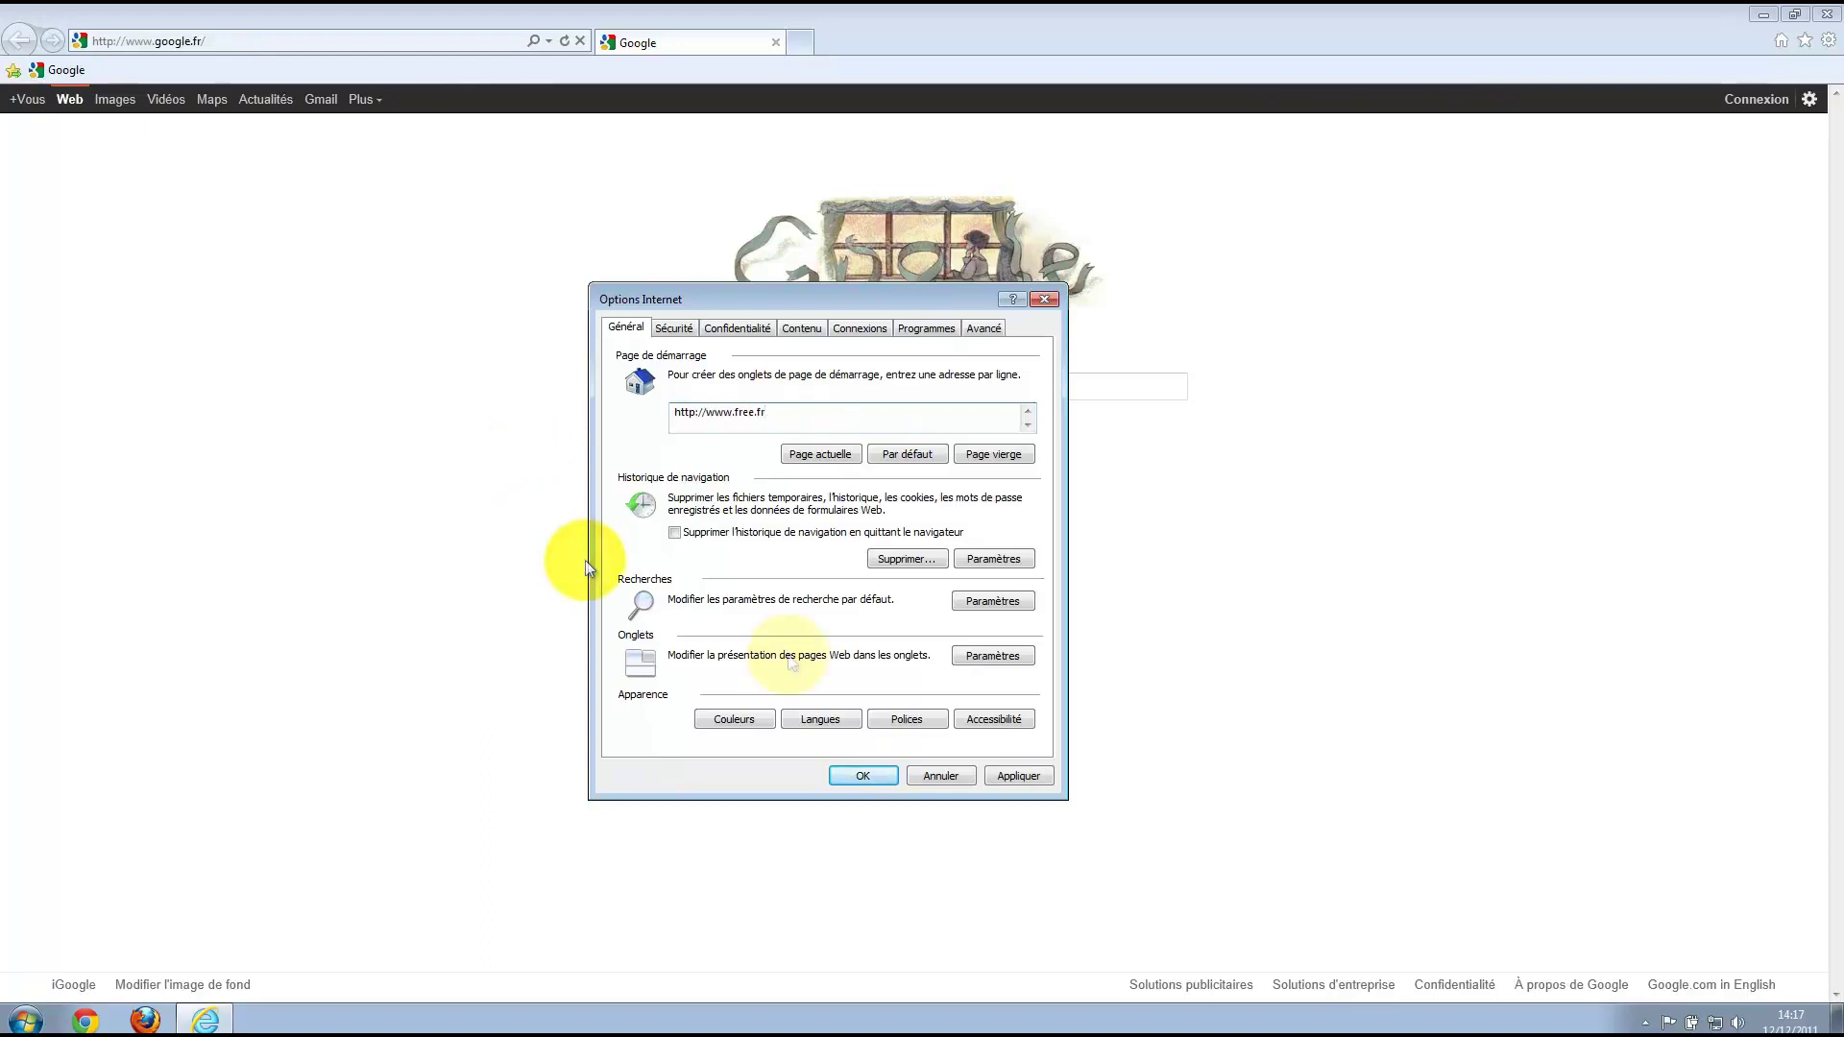
pyautogui.click(846, 775)
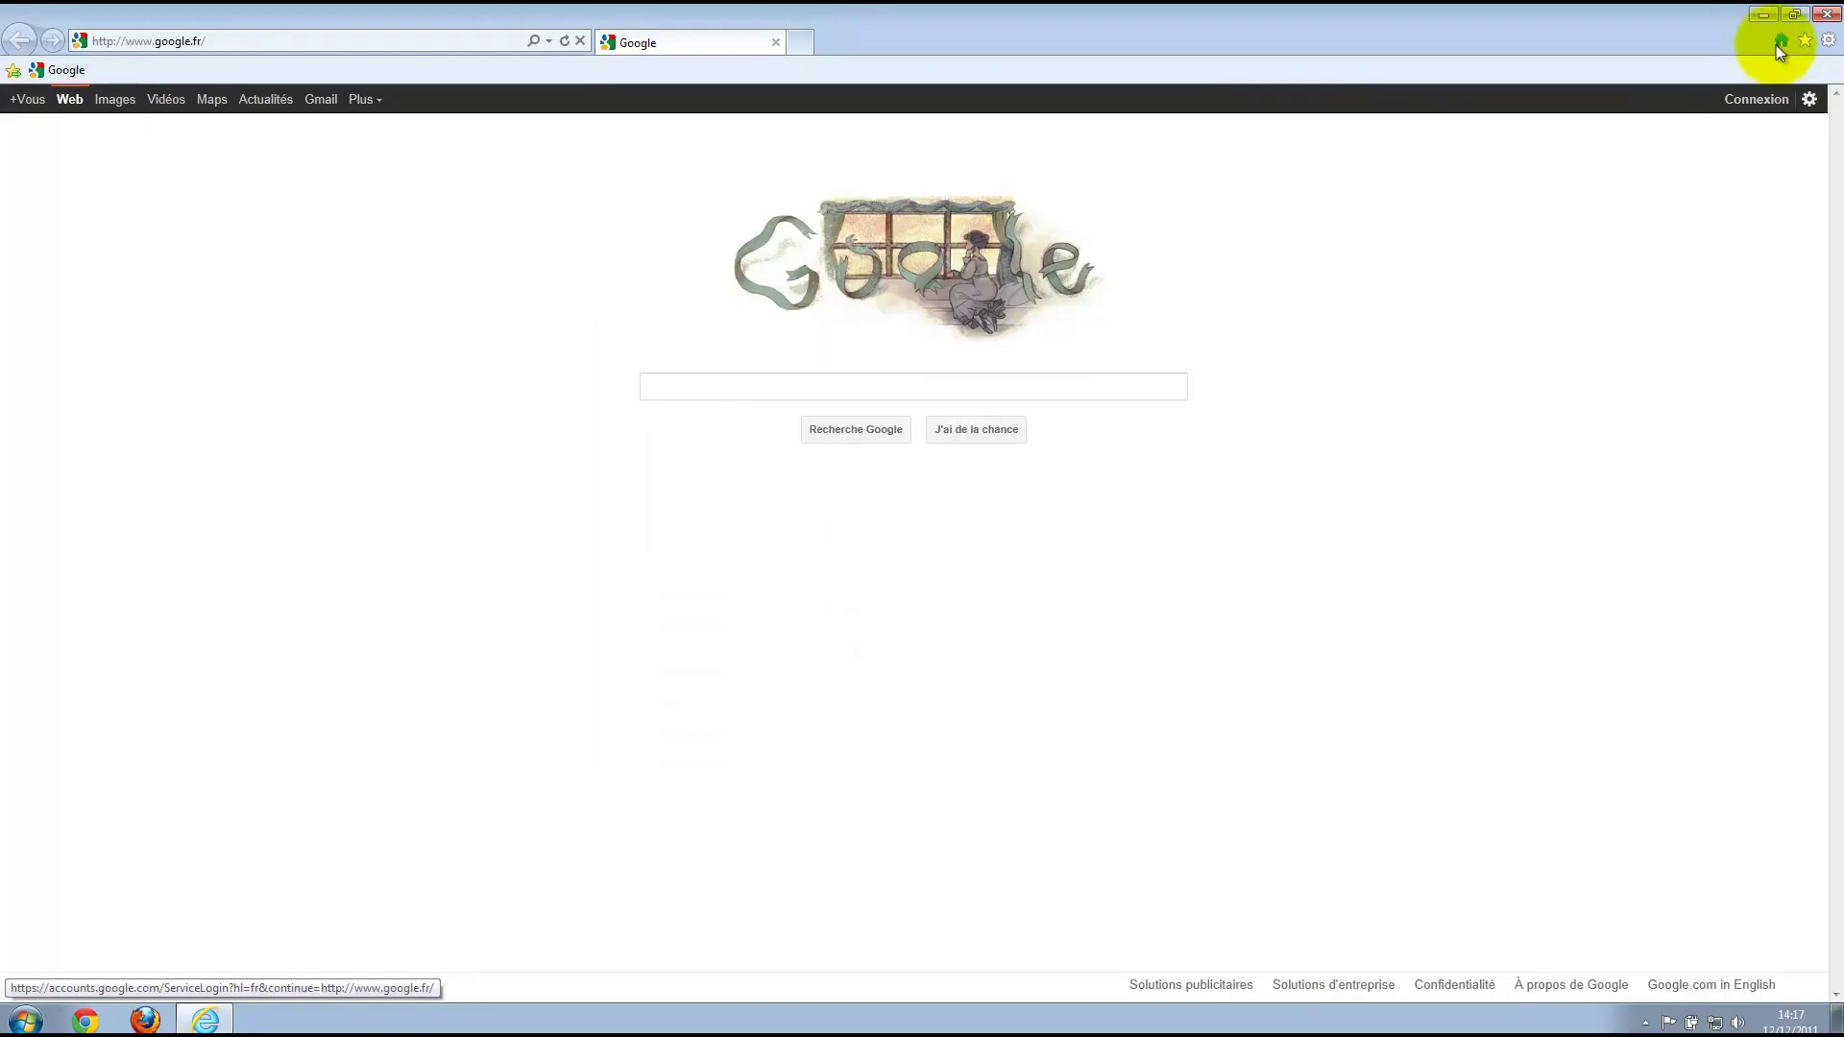
pyautogui.click(1782, 42)
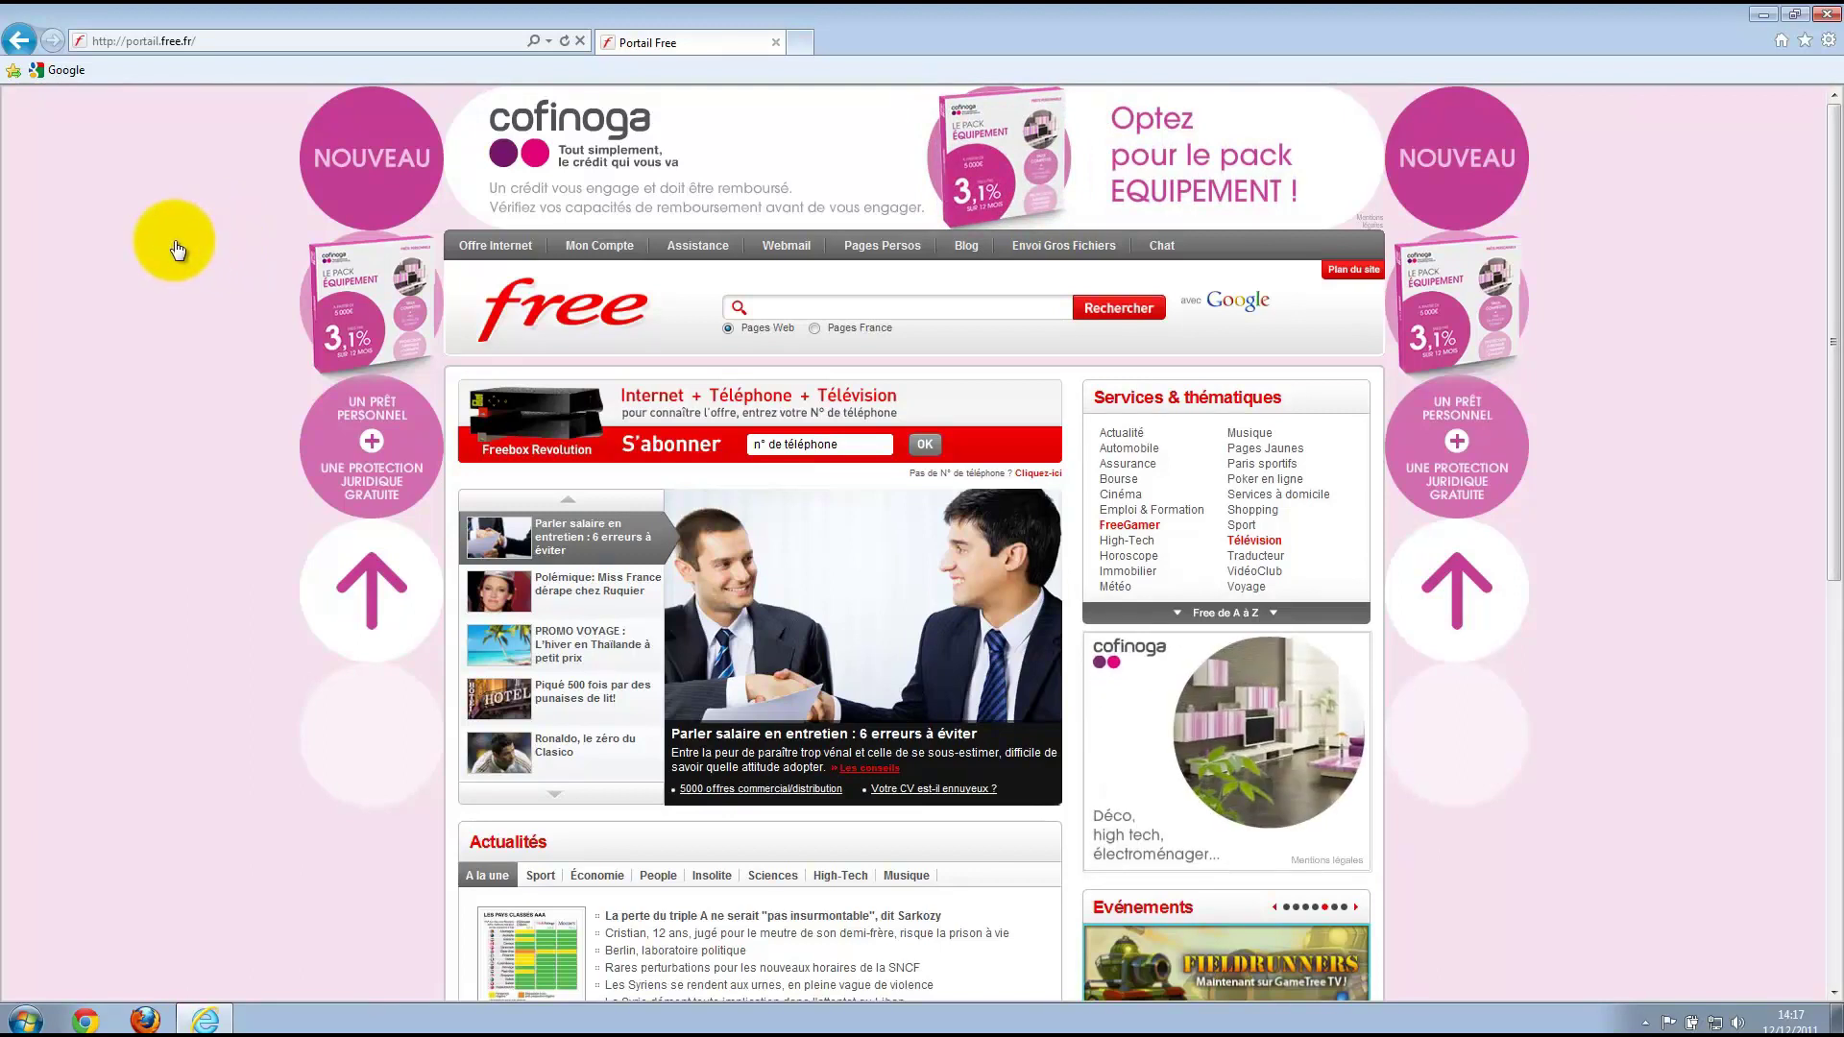
pyautogui.press('alt')
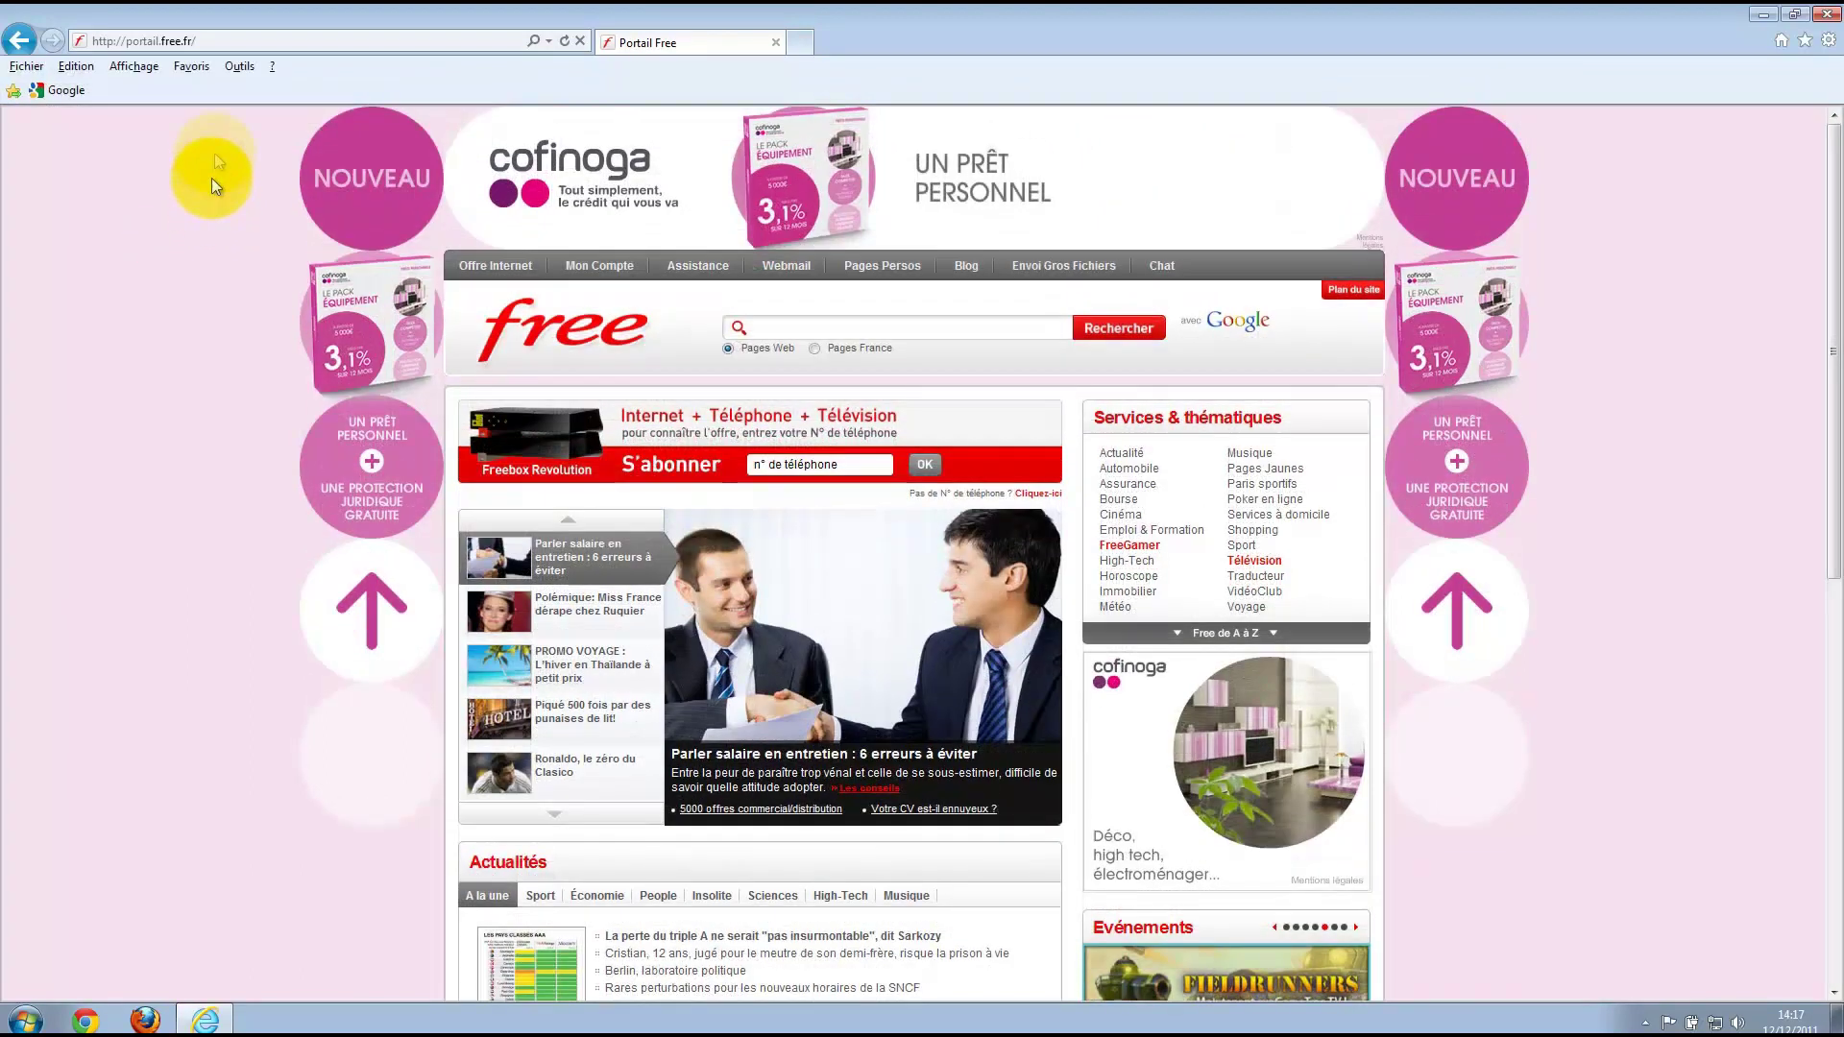
pyautogui.click(239, 66)
pyautogui.click(292, 486)
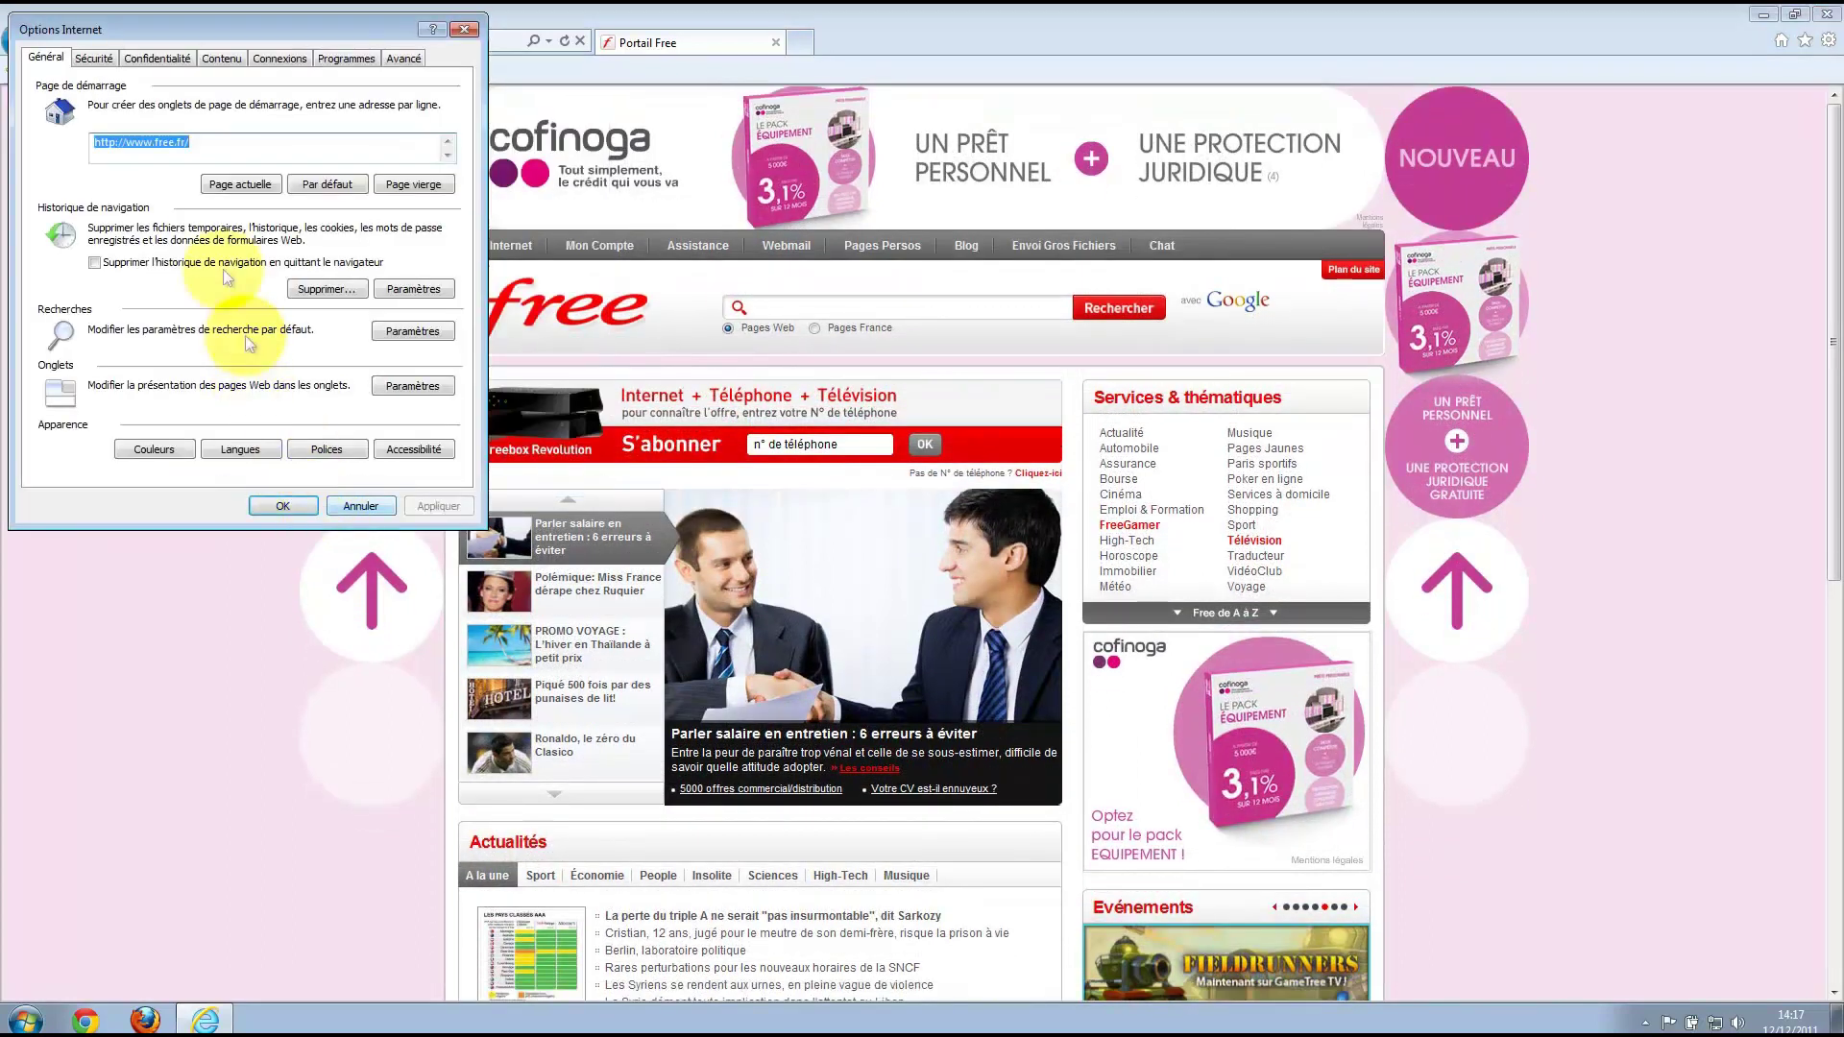
pyautogui.click(163, 143)
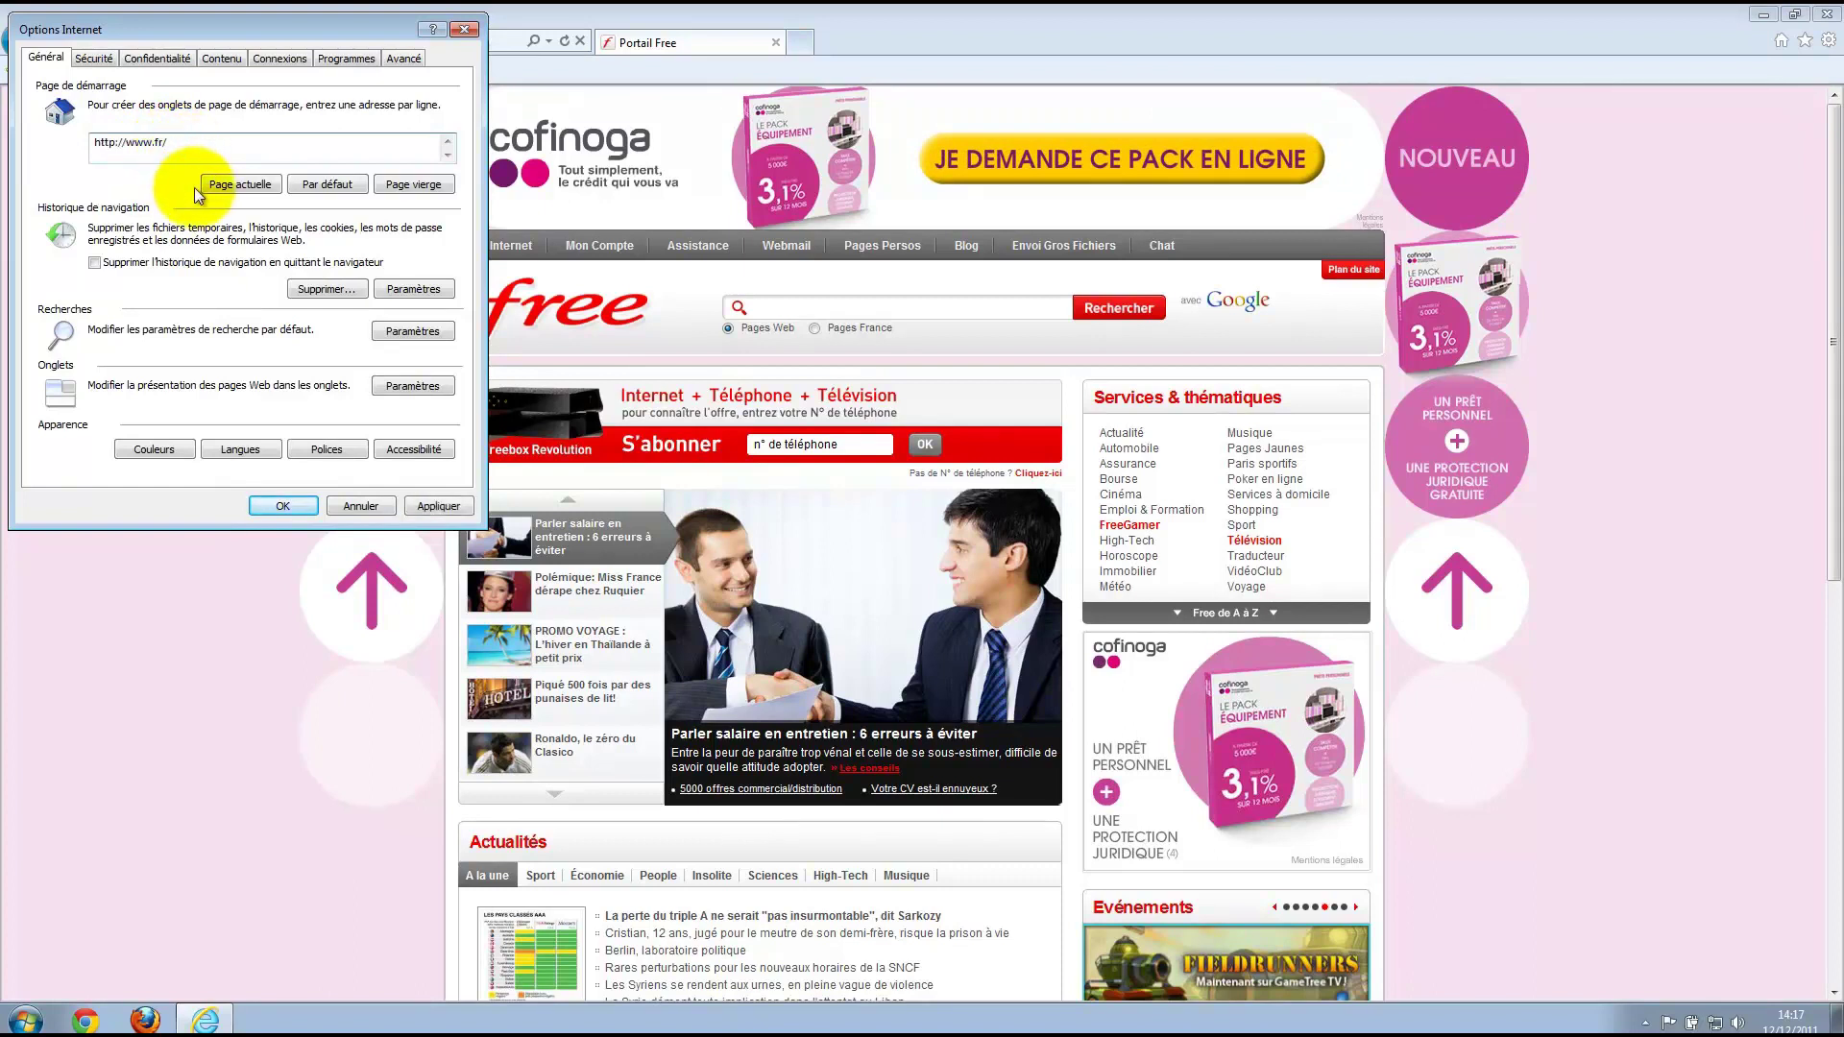
pyautogui.press('Delete')
pyautogui.press('Delete')
pyautogui.write('google.fr')
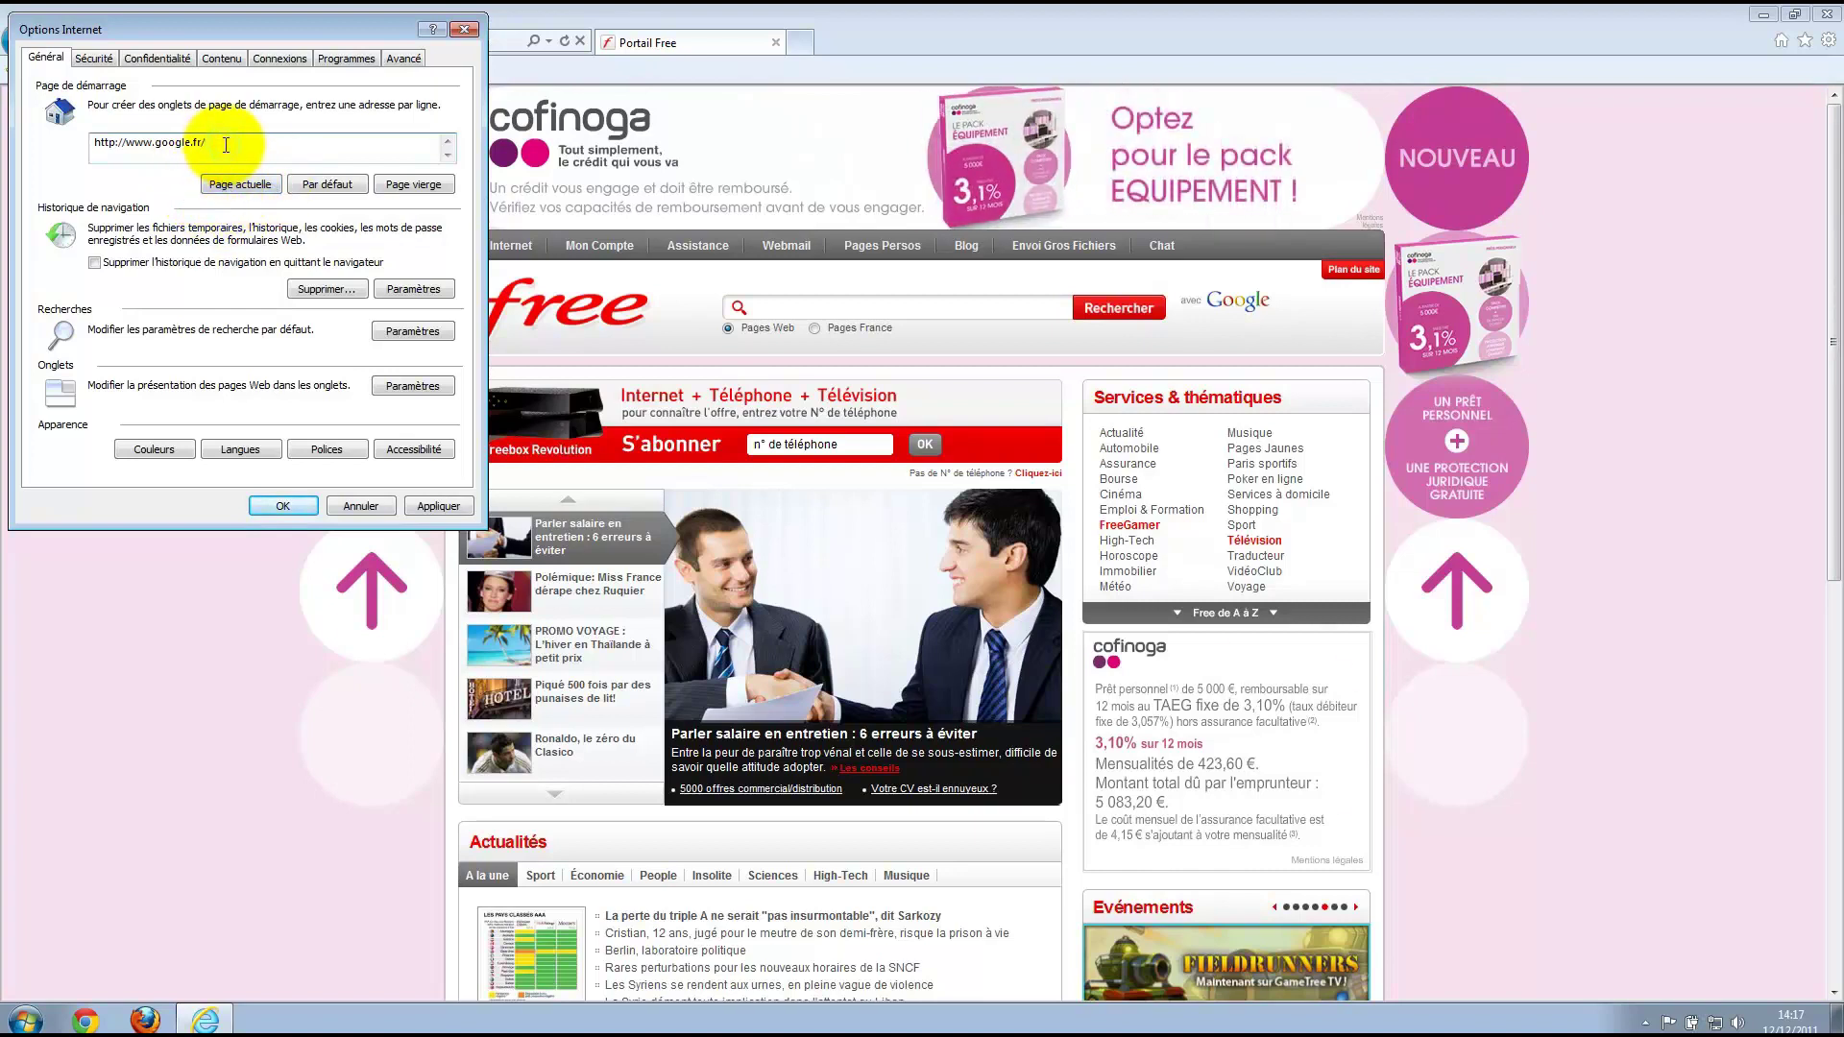
pyautogui.moveTo(226, 146); pyautogui.dragTo(44, 131)
pyautogui.hotkey('ctrl', 'c')
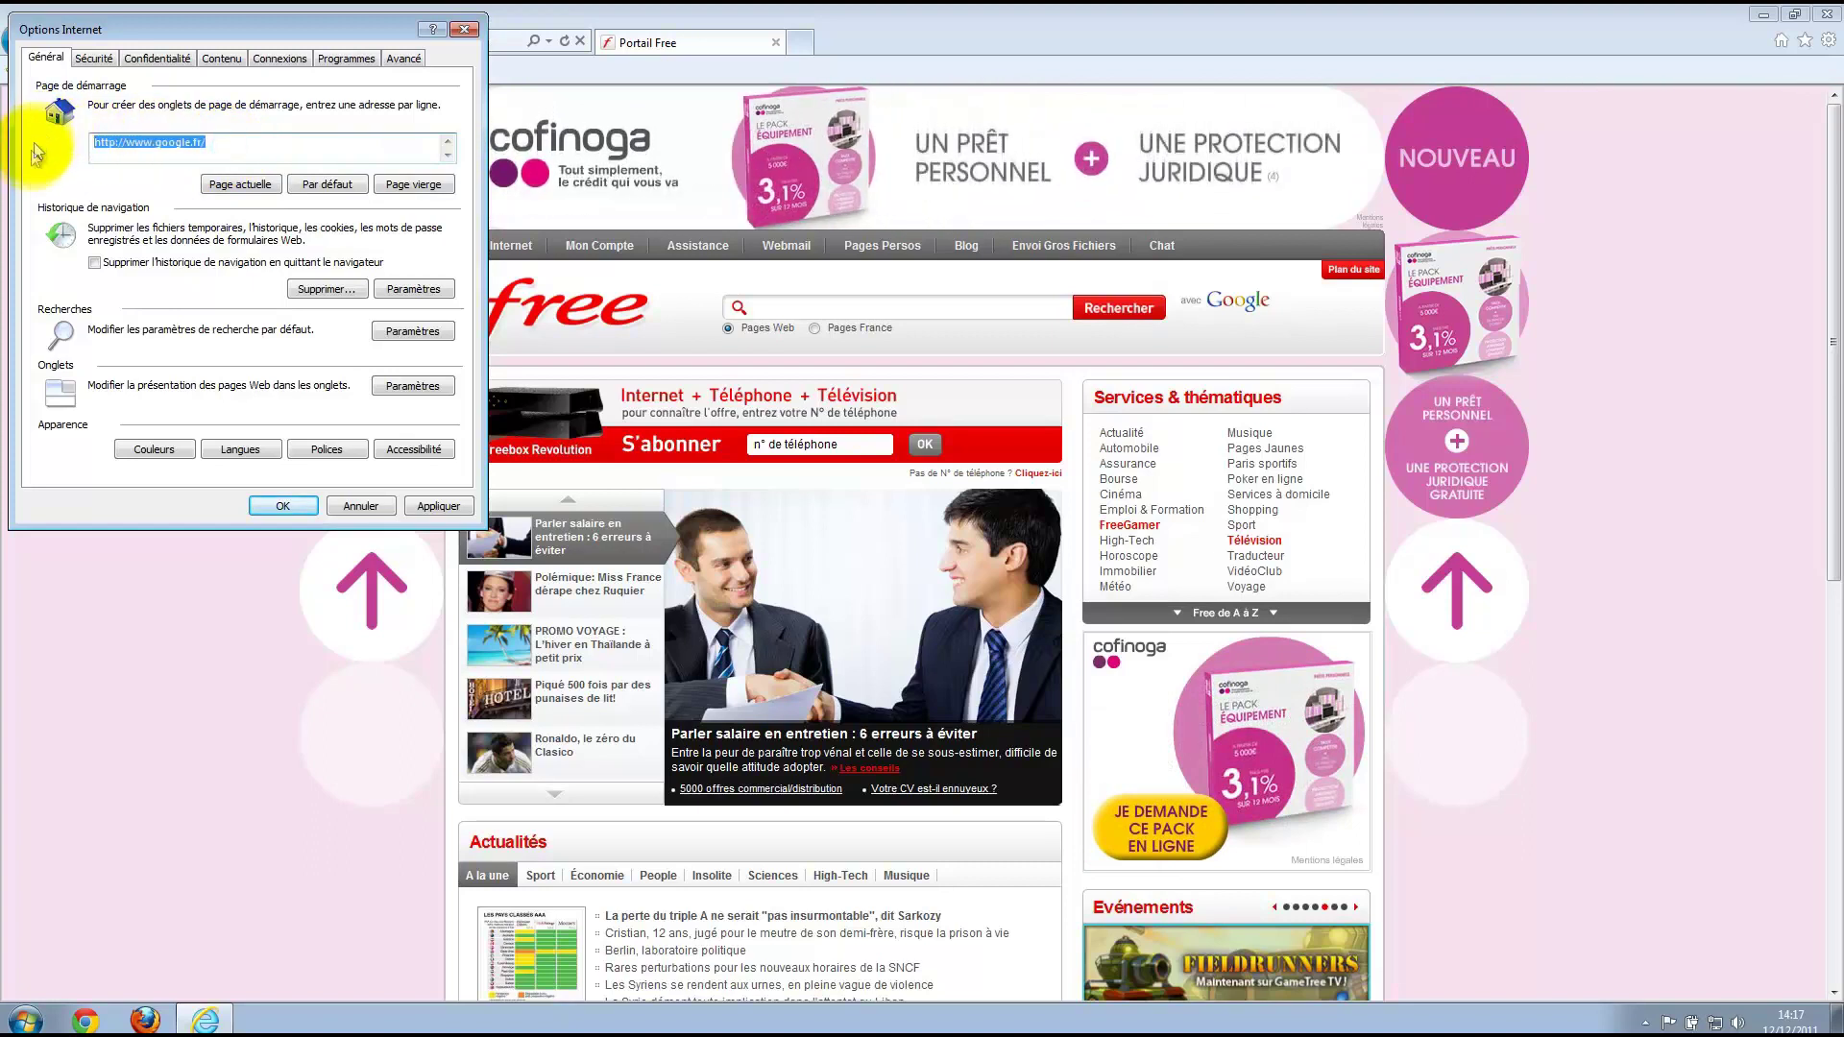
pyautogui.click(227, 145)
pyautogui.press('Return')
pyautogui.hotkey('ctrl', 'v')
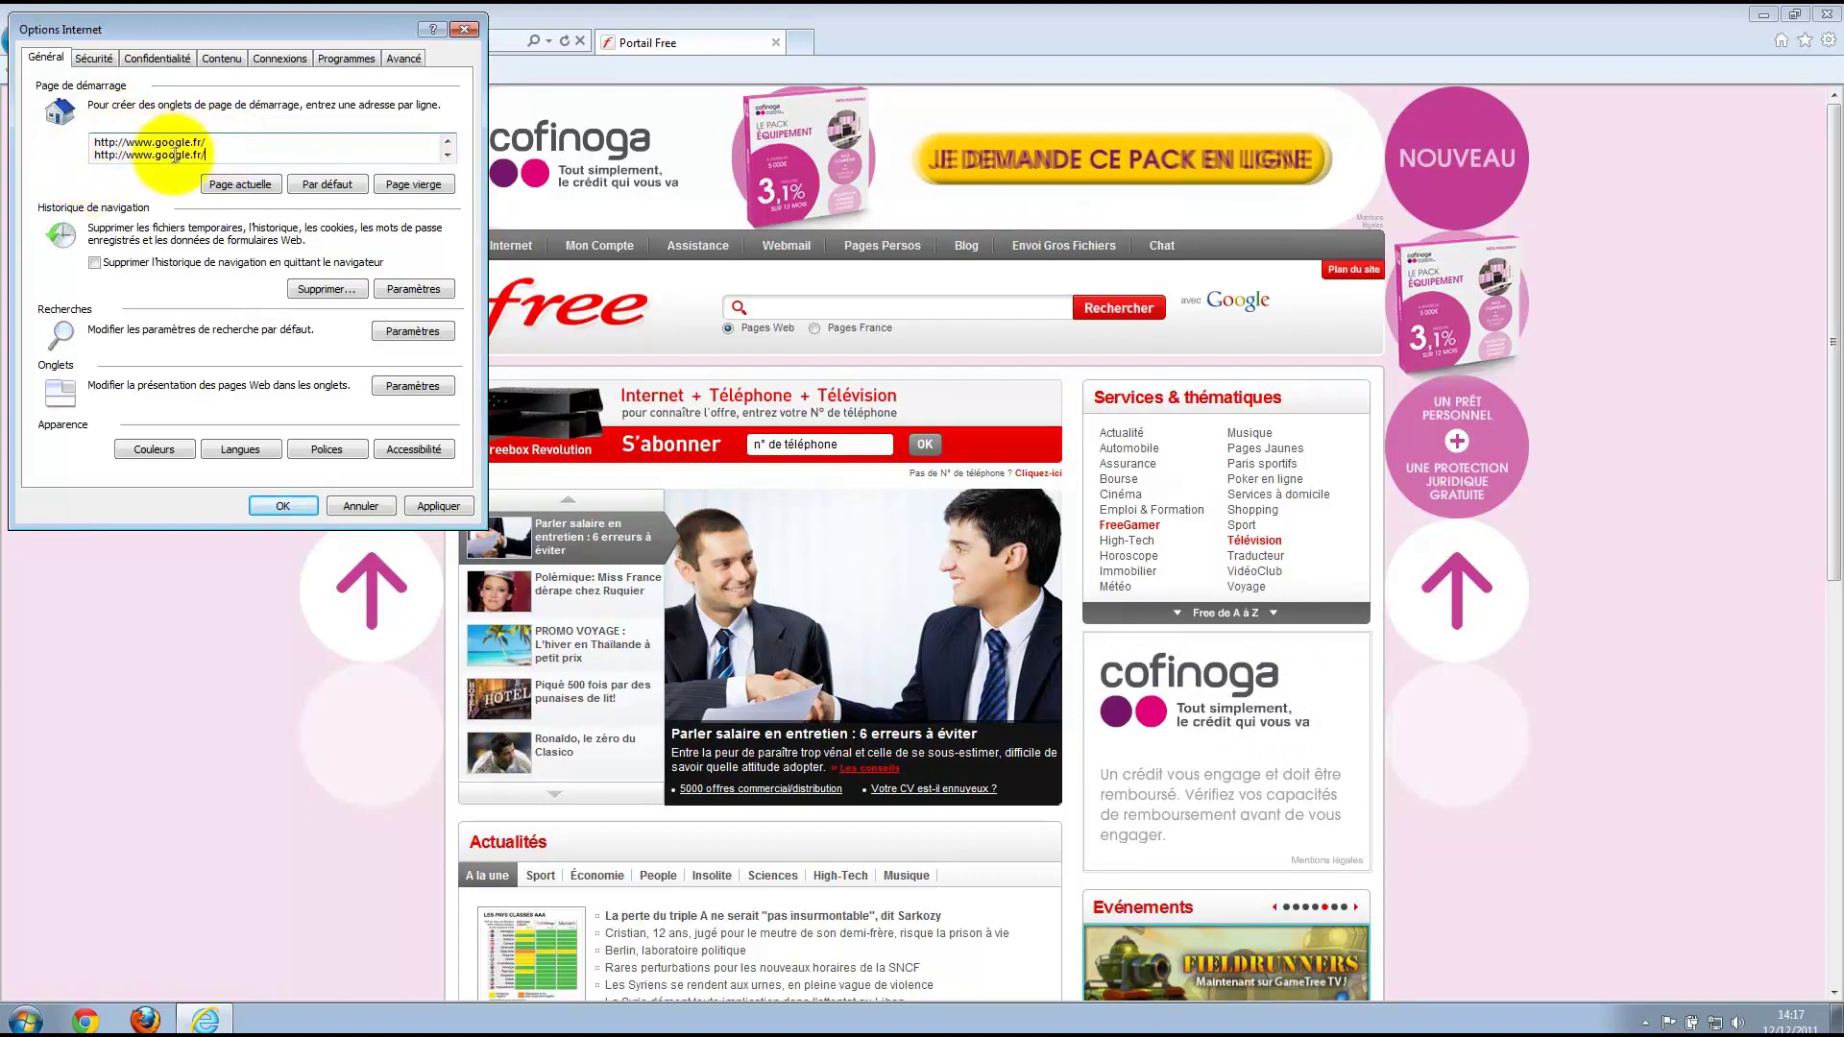
pyautogui.press('BackSpace')
pyautogui.press('BackSpace')
pyautogui.press('BackSpace')
pyautogui.press('BackSpace')
pyautogui.press('BackSpace')
pyautogui.press('BackSpace')
pyautogui.press('BackSpace')
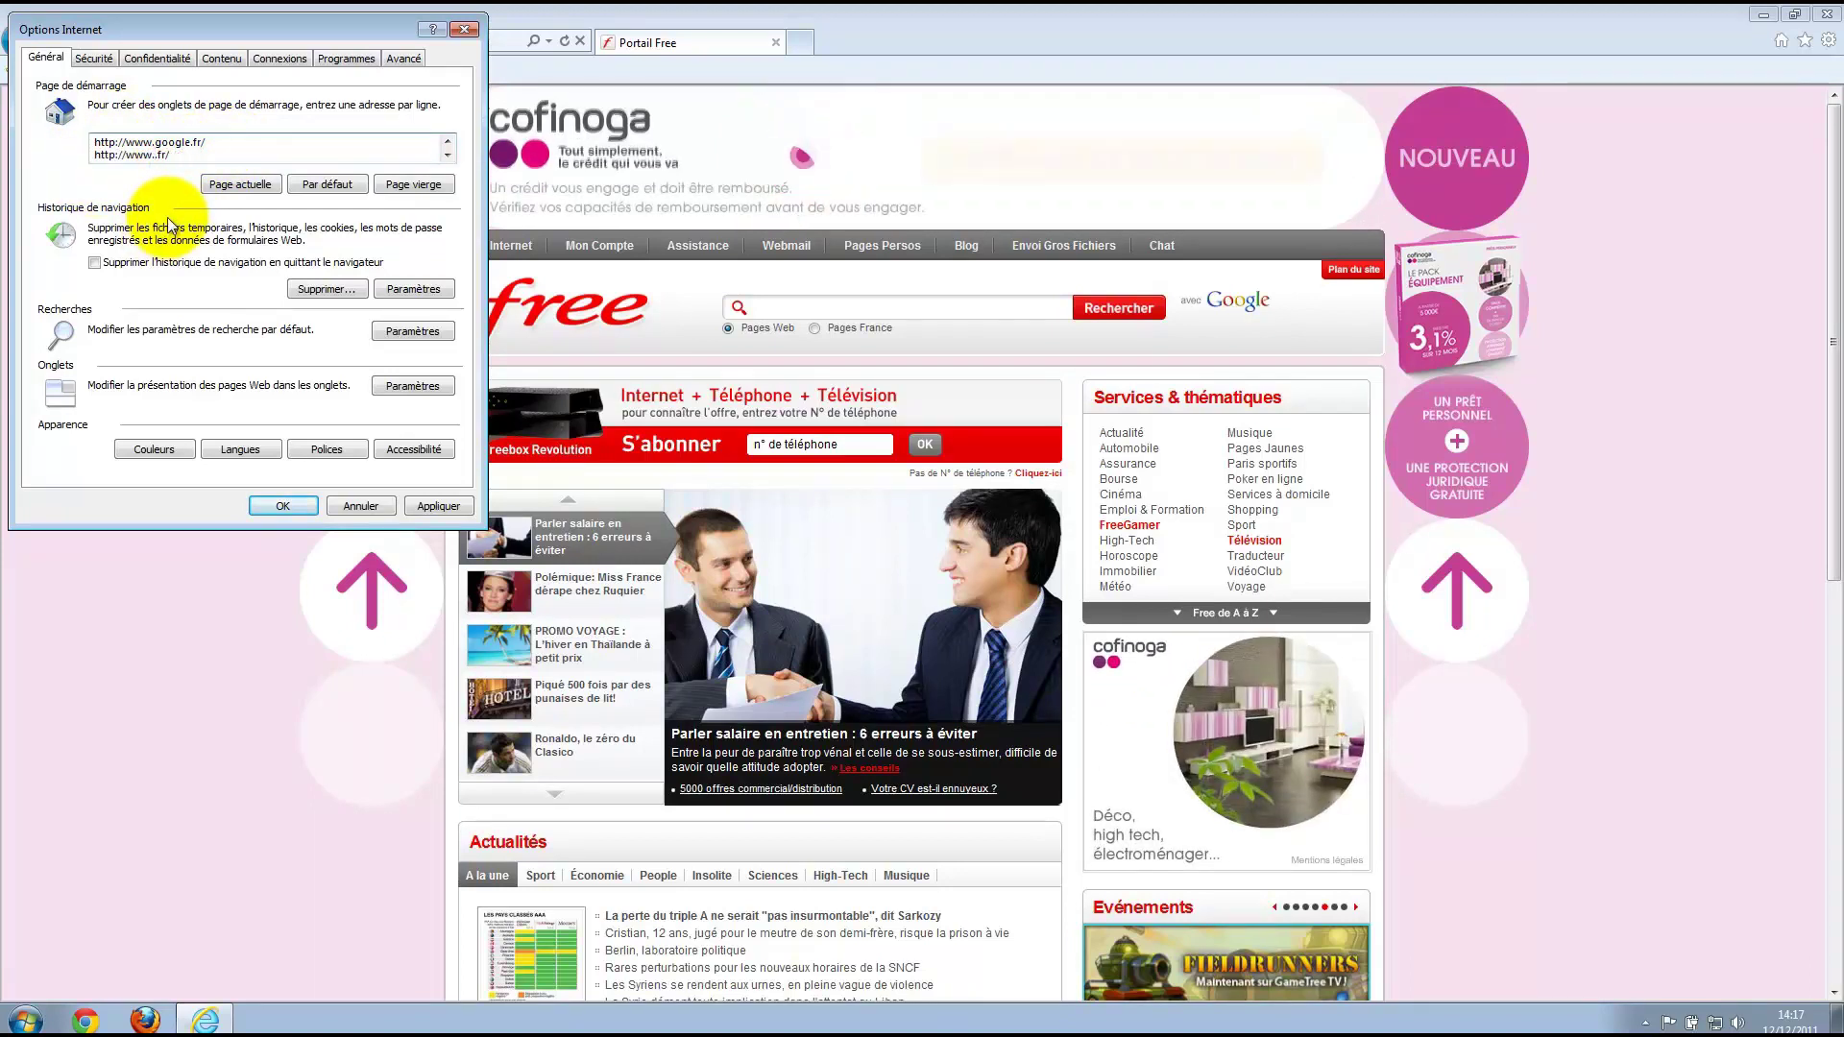
pyautogui.write('free.')
pyautogui.click(283, 505)
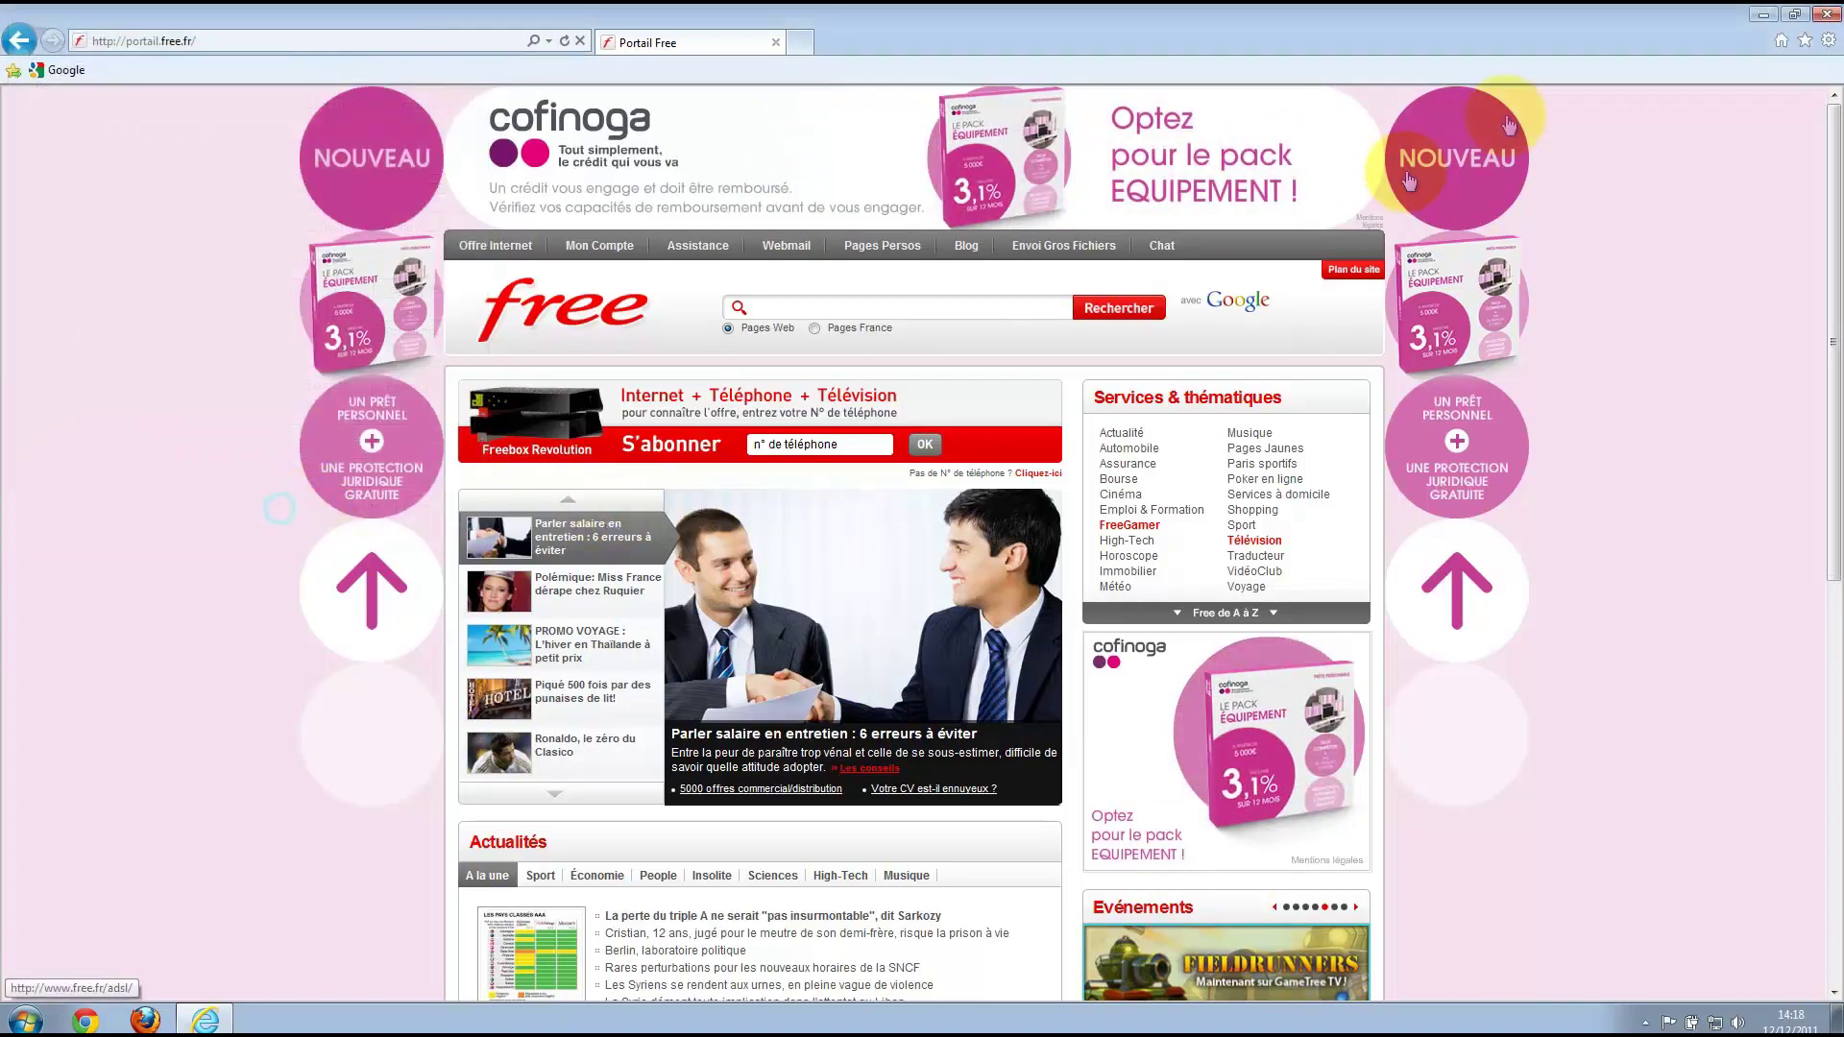
# Restart Internet Explorer, check the Google and Portail Free startup pages, and close the Portail Free page.
pyautogui.click(1826, 14)
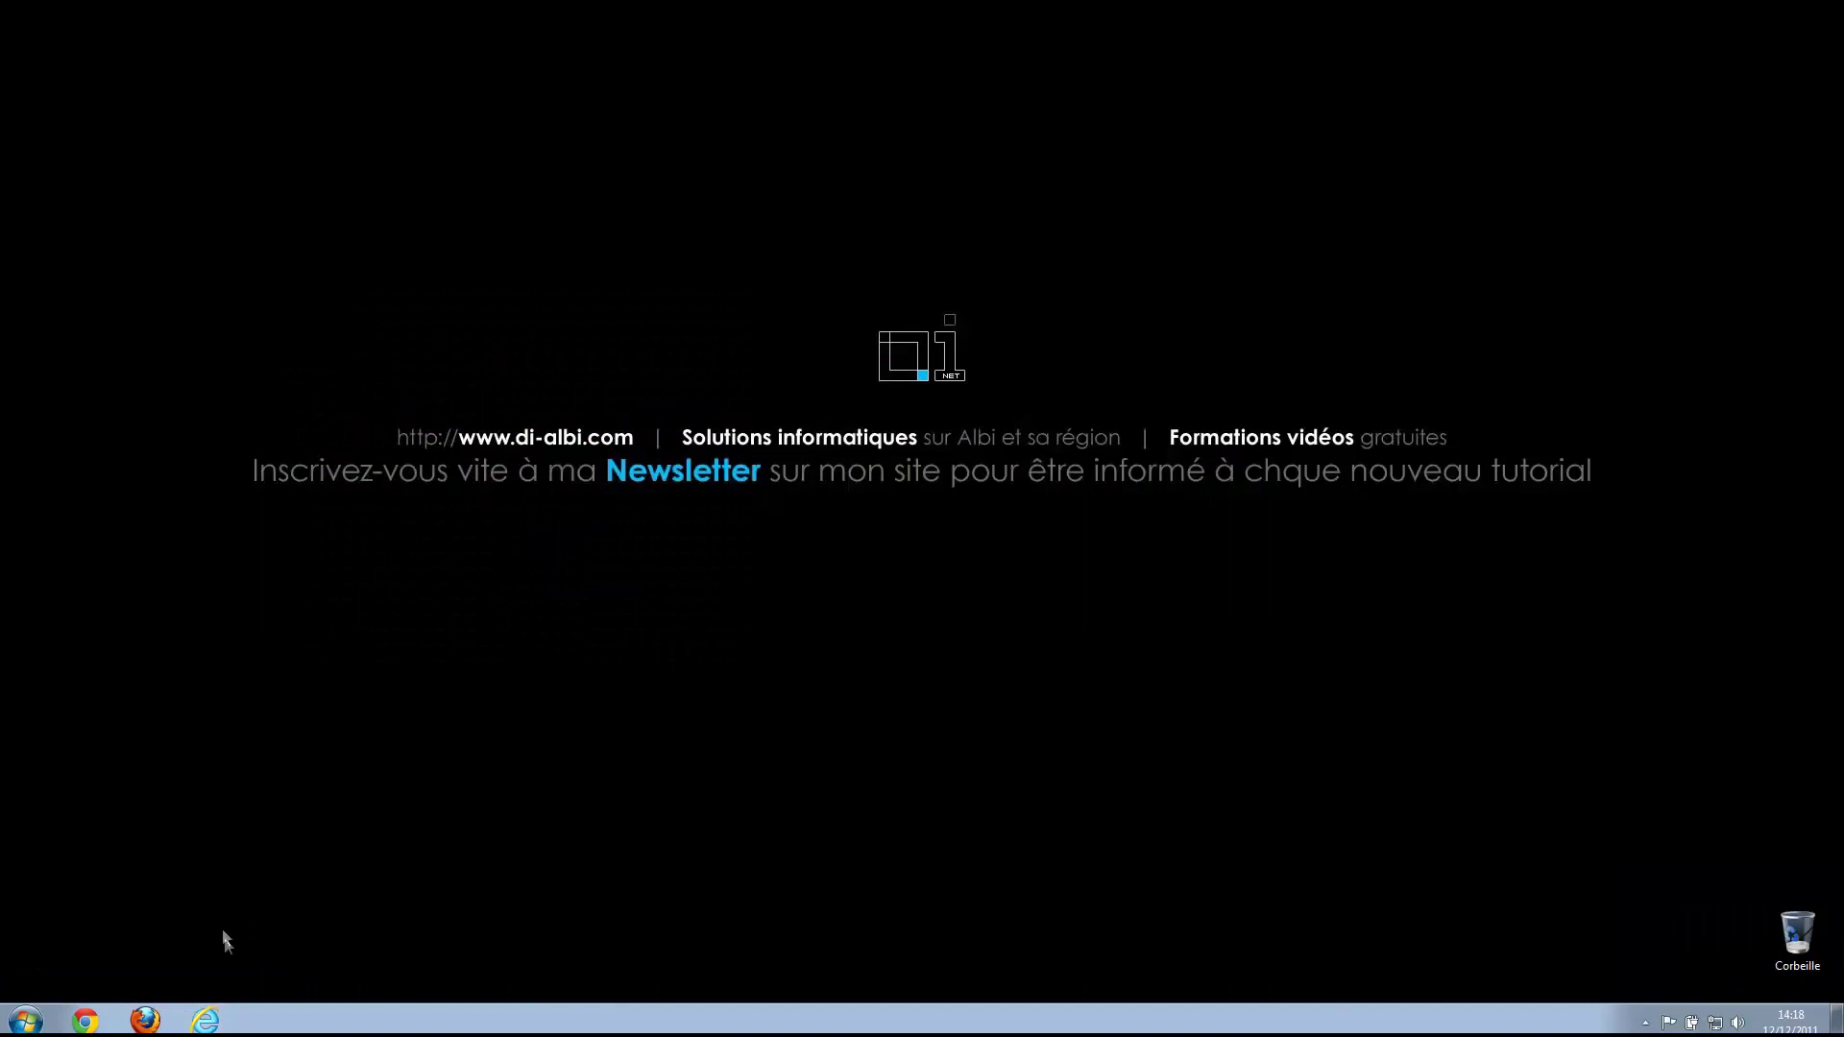
pyautogui.click(204, 1021)
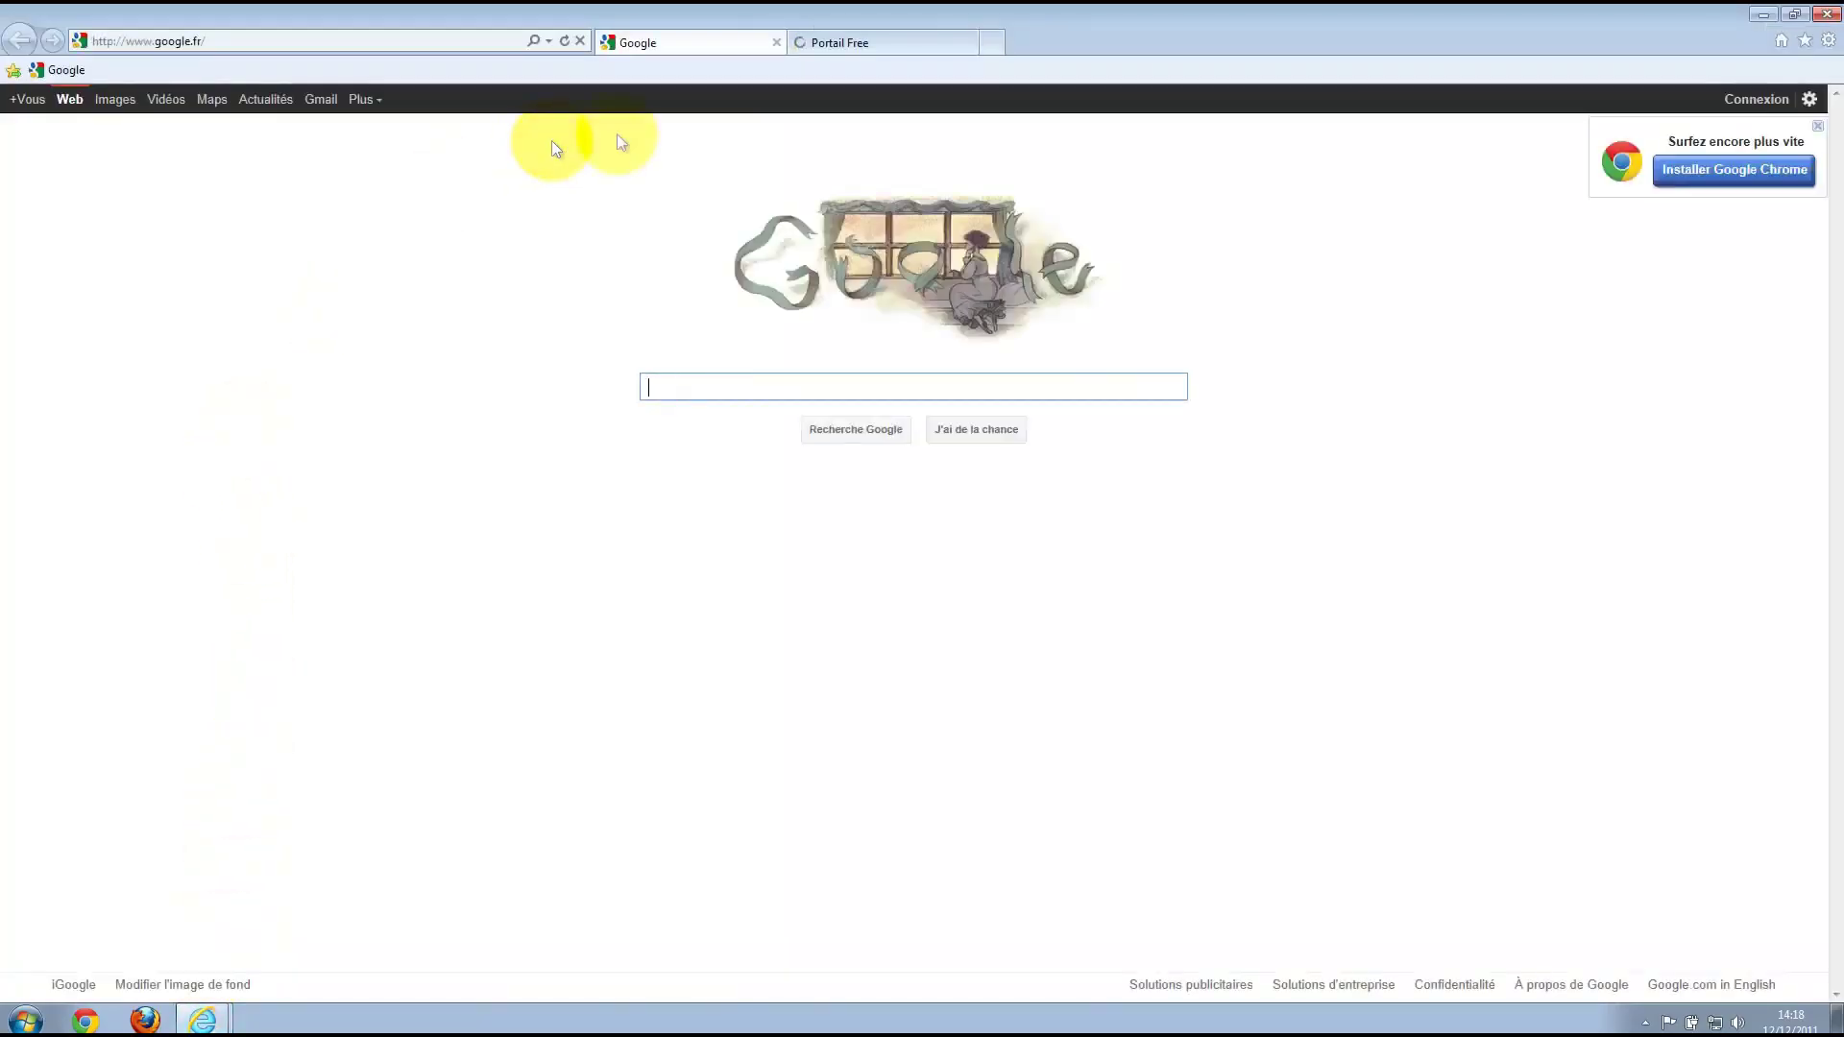
pyautogui.click(845, 43)
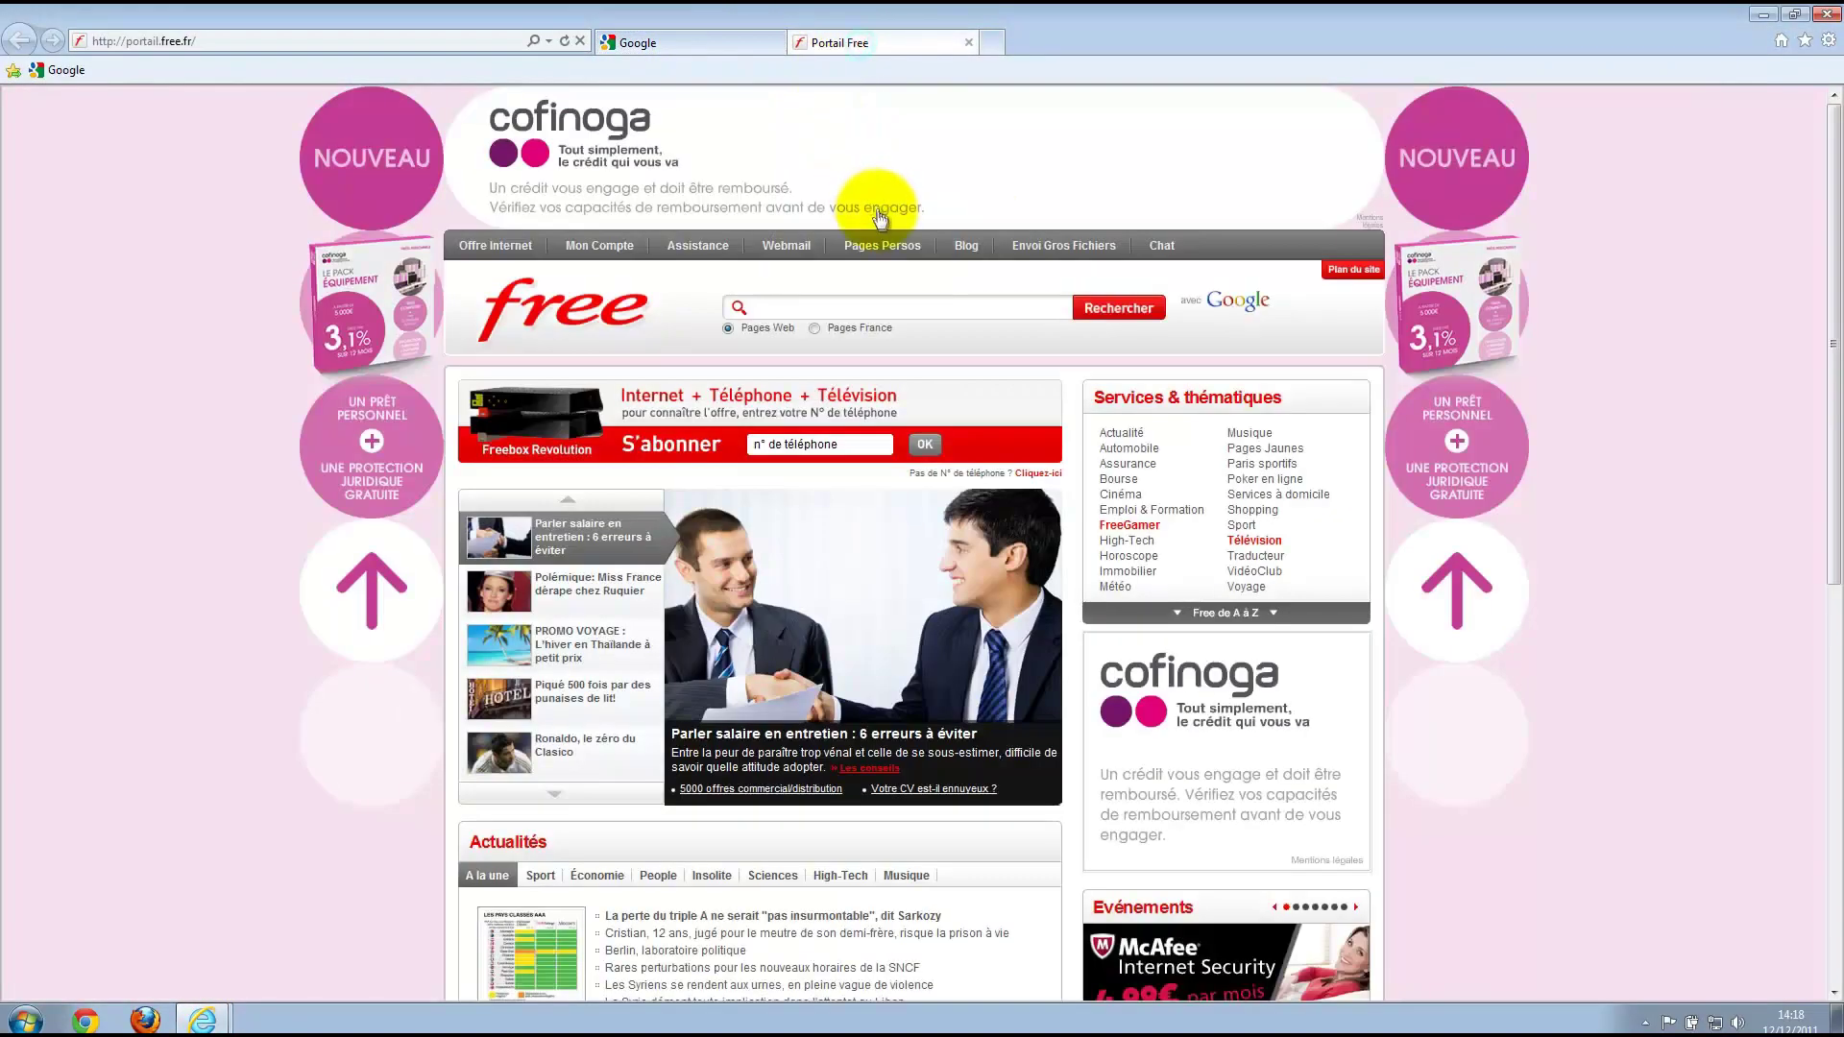
pyautogui.click(715, 43)
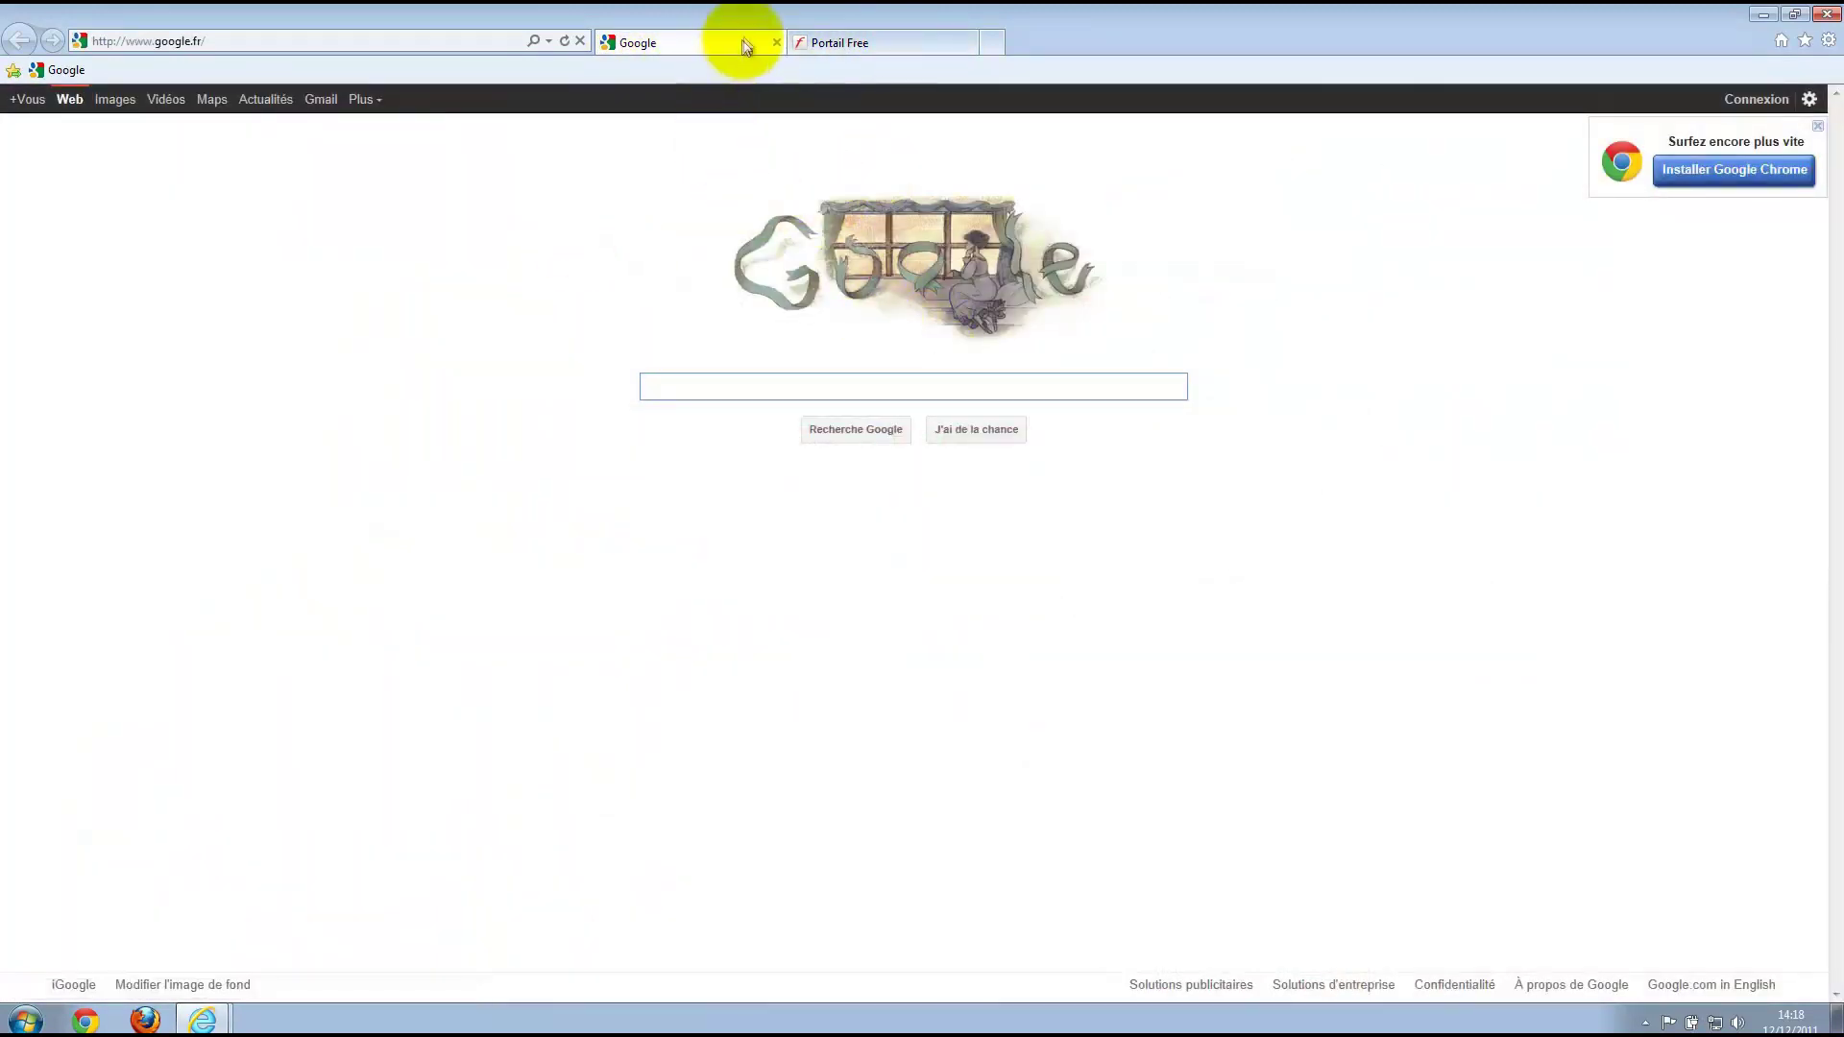
pyautogui.click(876, 42)
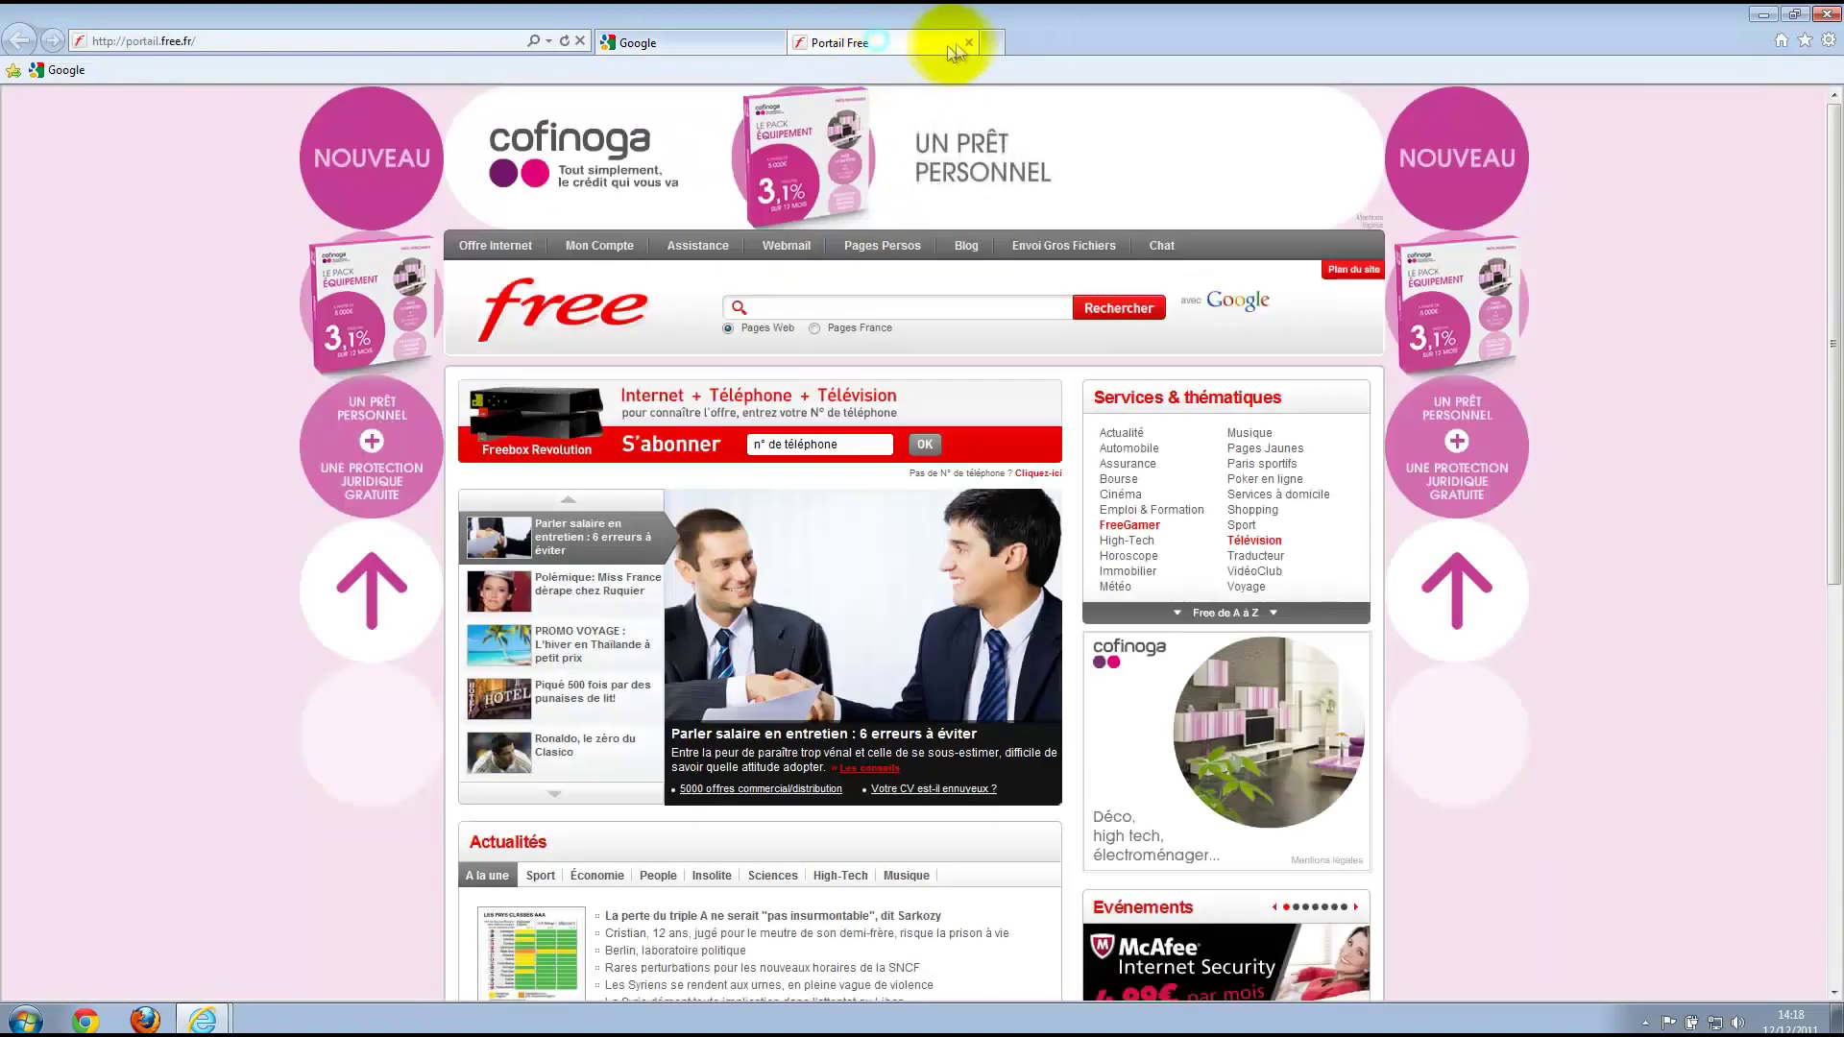
pyautogui.click(967, 43)
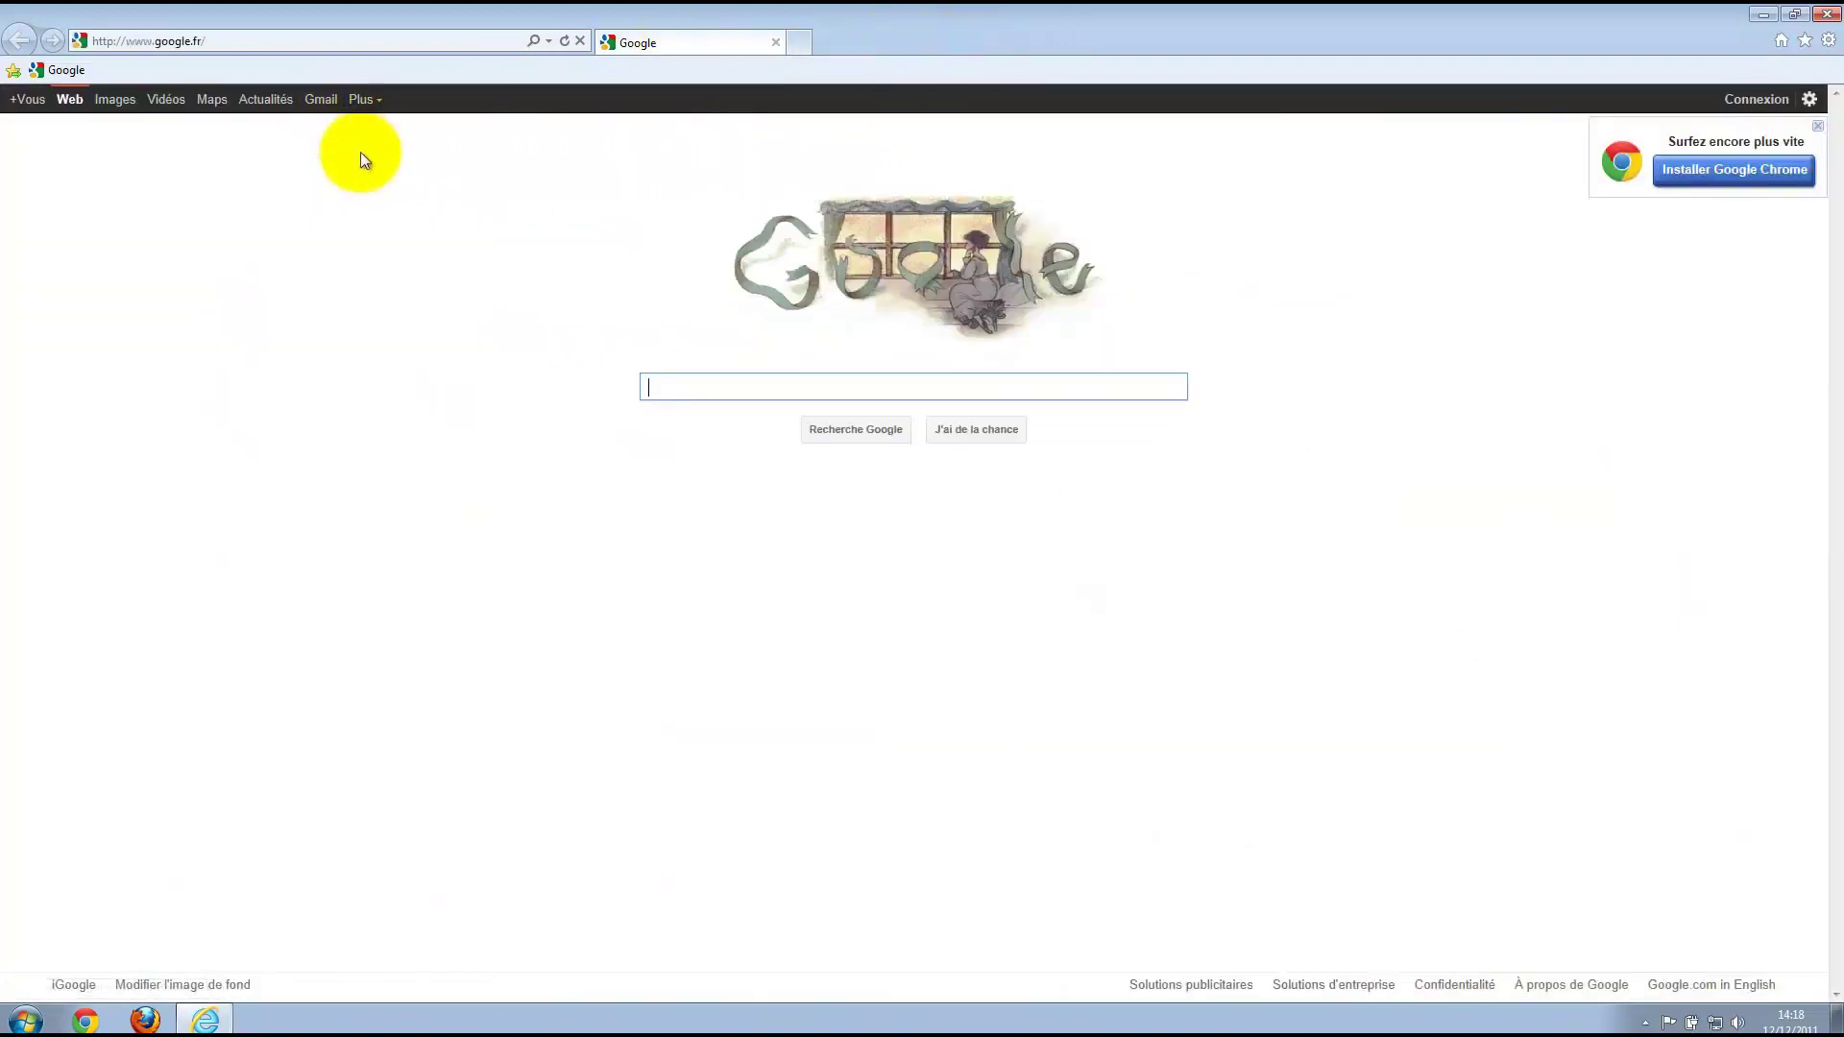
pyautogui.press('alt')
pyautogui.click(239, 65)
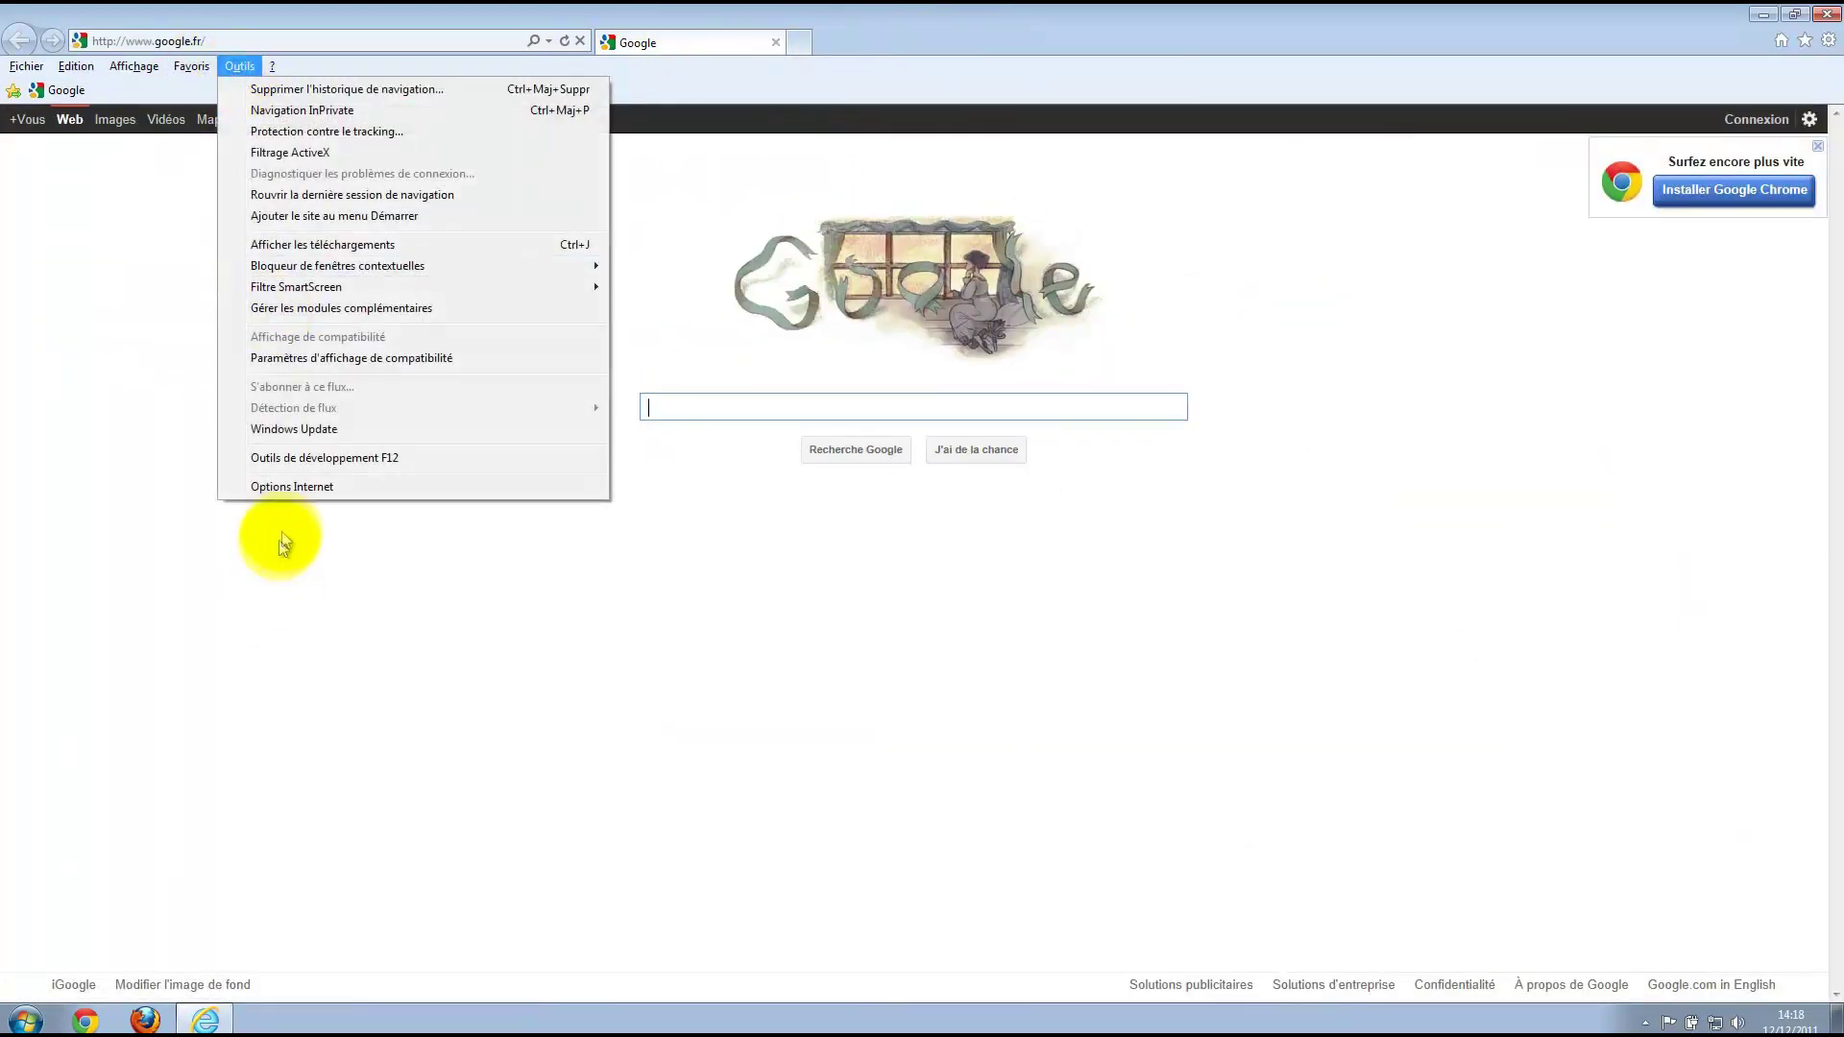
pyautogui.click(286, 488)
pyautogui.click(204, 154)
pyautogui.keyDown('shift'); pyautogui.click(86, 155); pyautogui.keyUp('shift')
pyautogui.press('Delete')
pyautogui.click(290, 506)
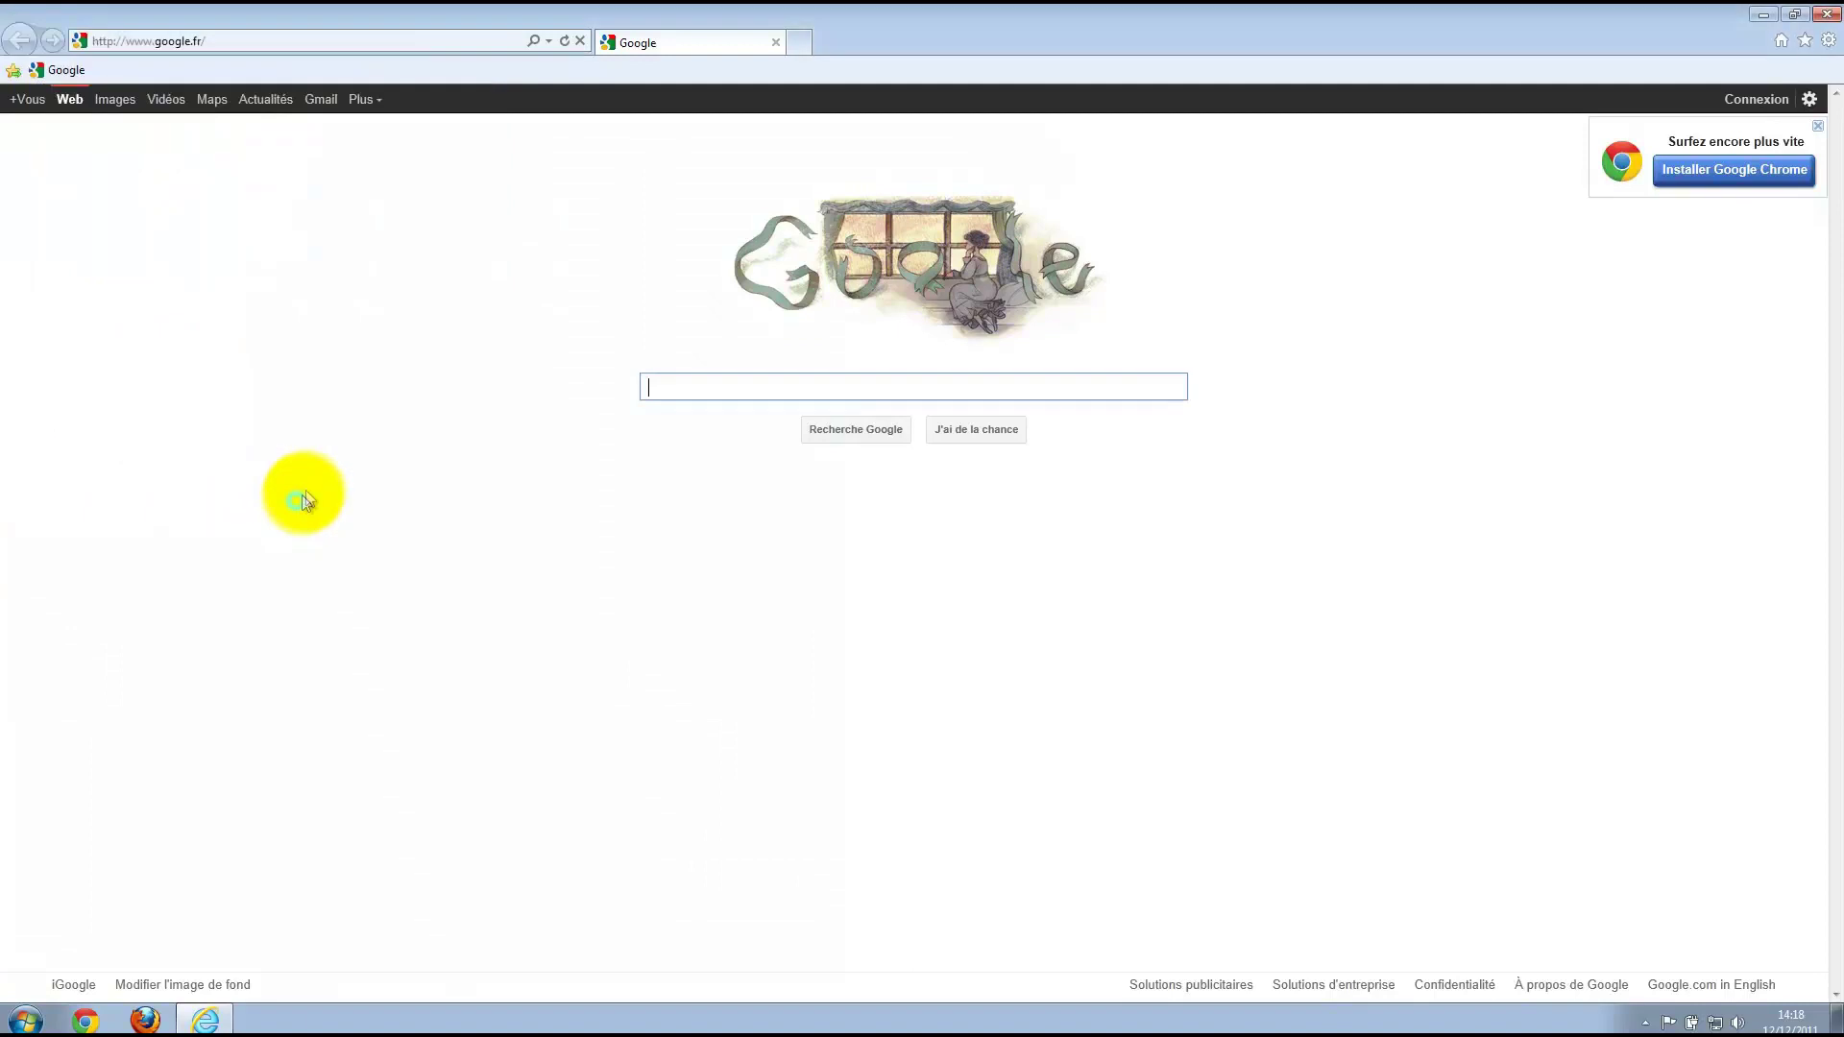
# Load the home page and close Internet Explorer.
pyautogui.click(1783, 40)
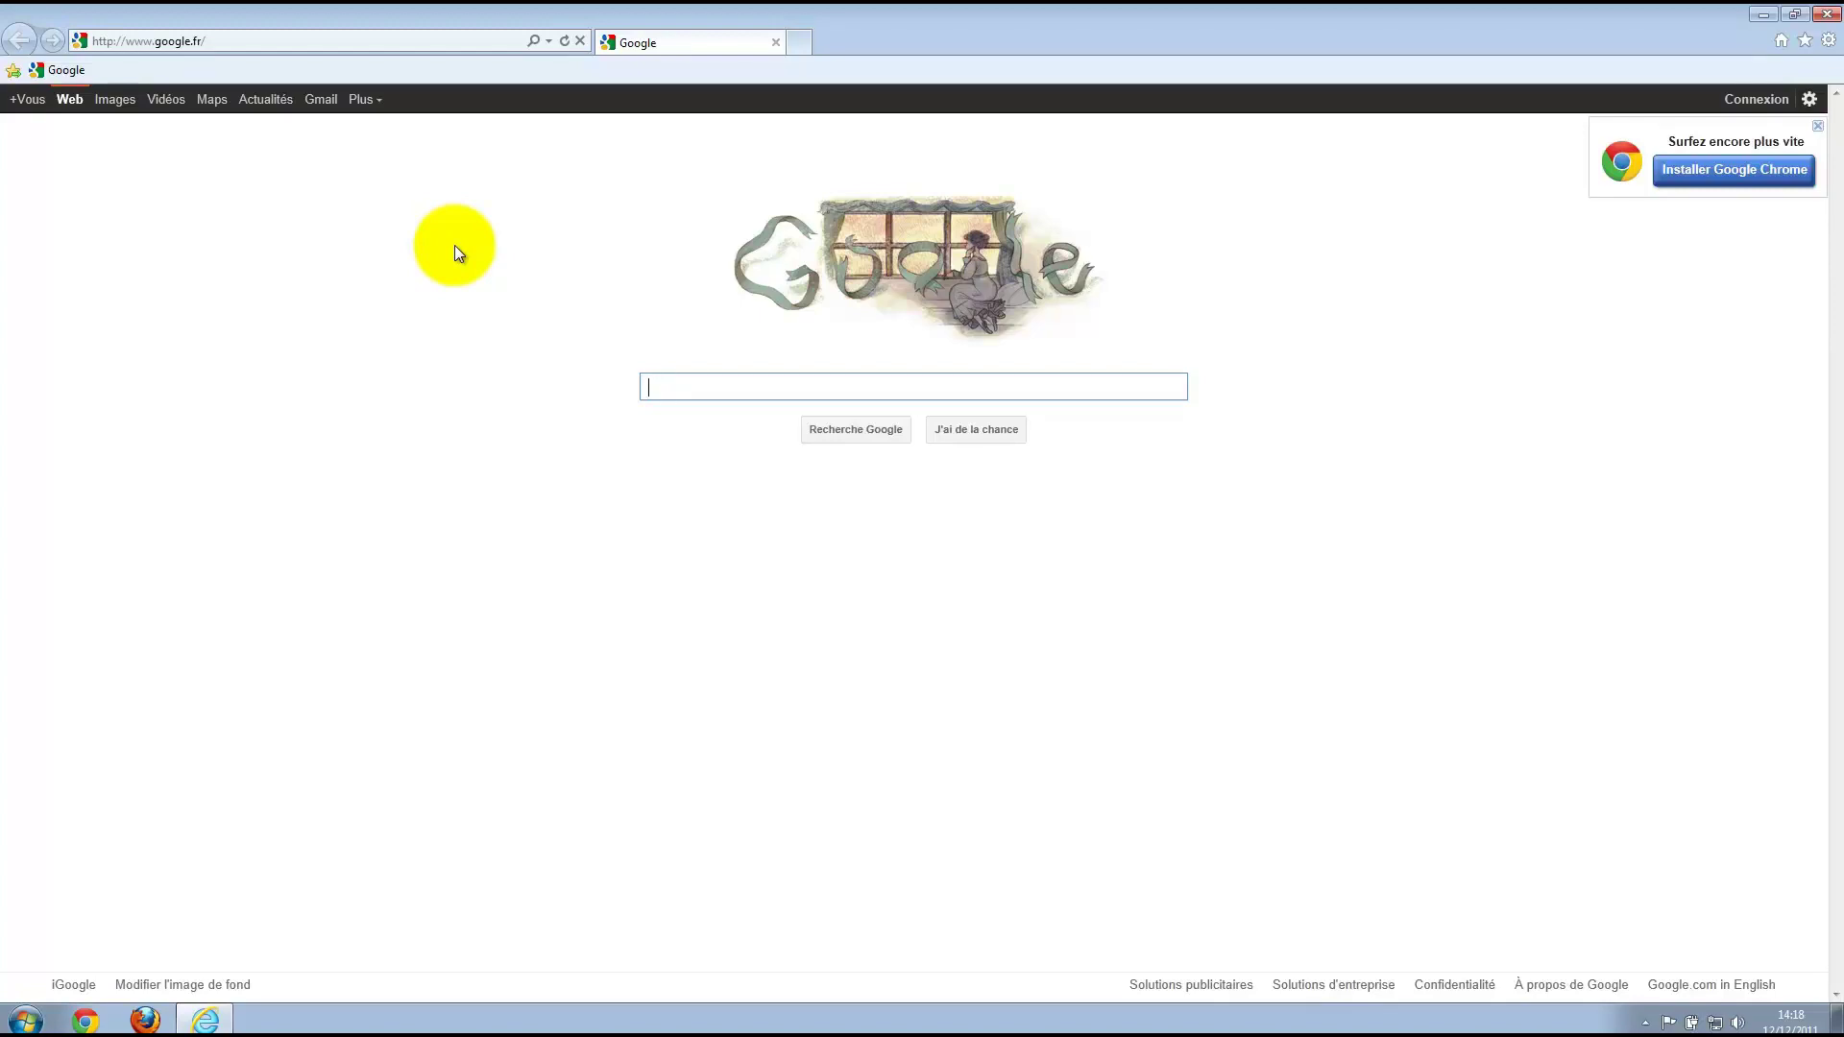
pyautogui.click(1830, 14)
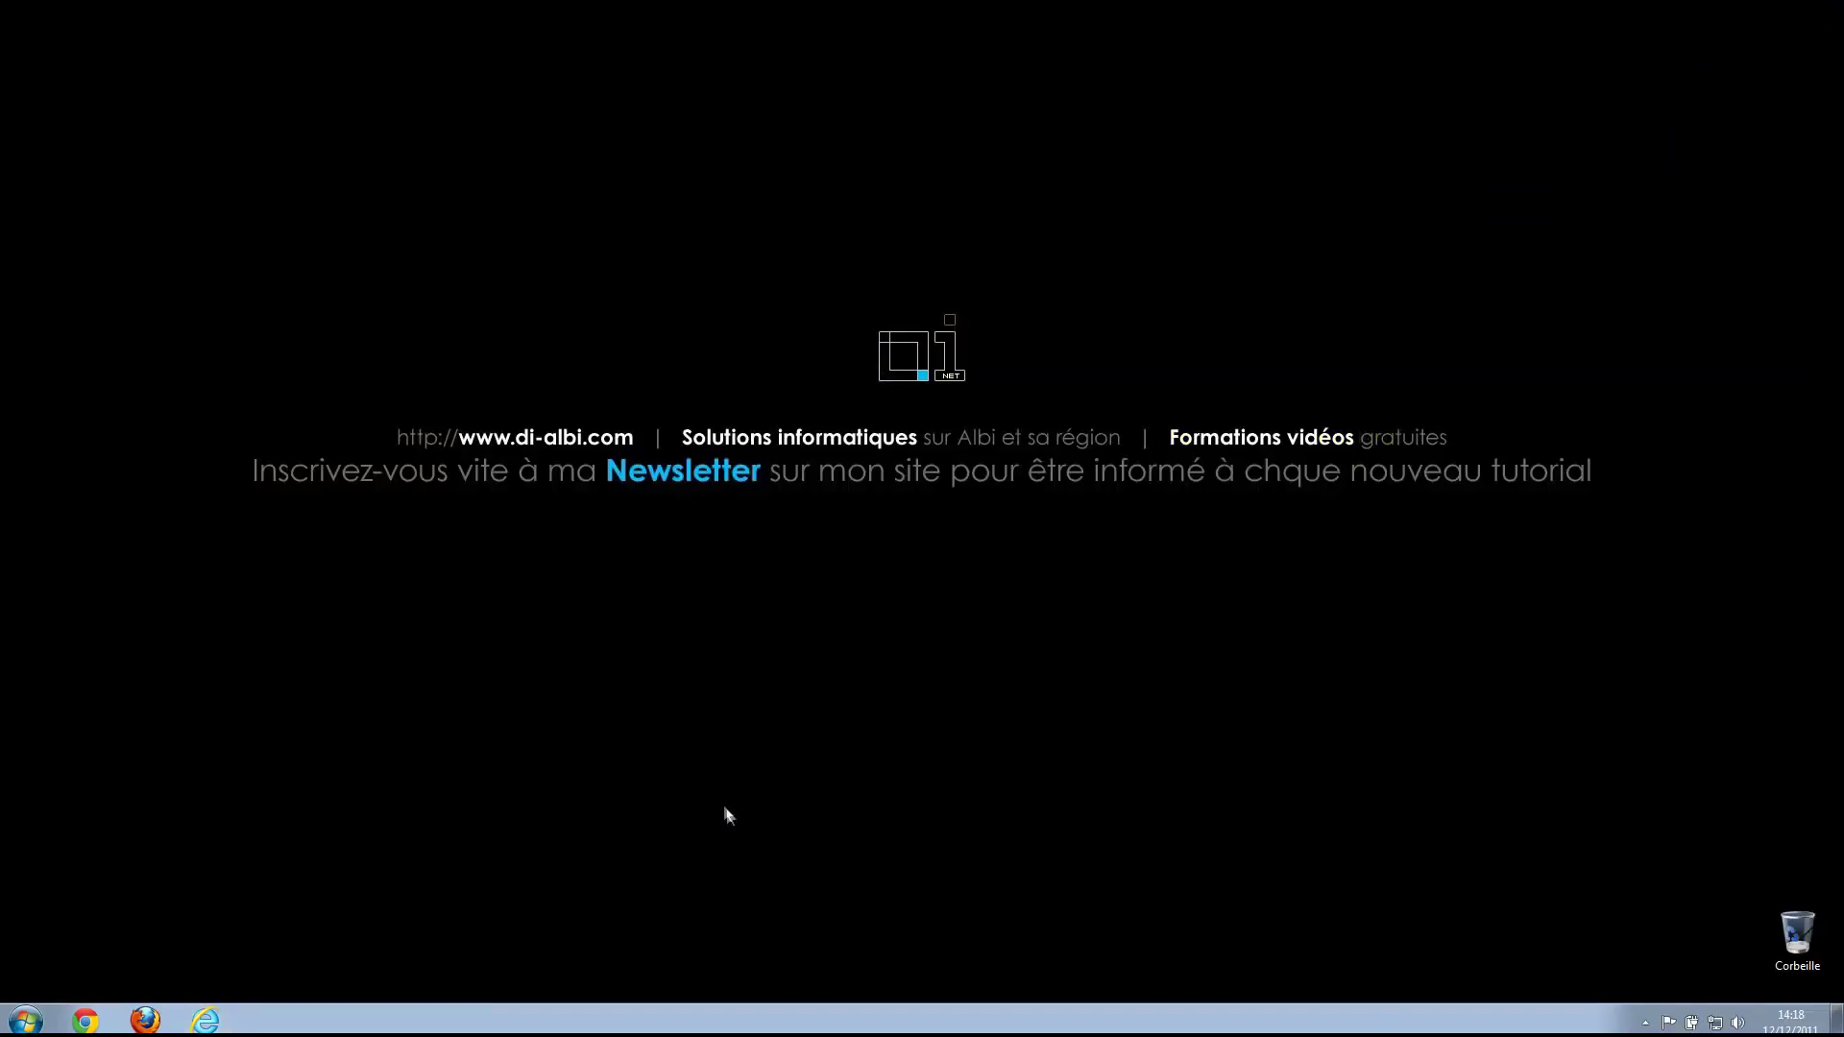